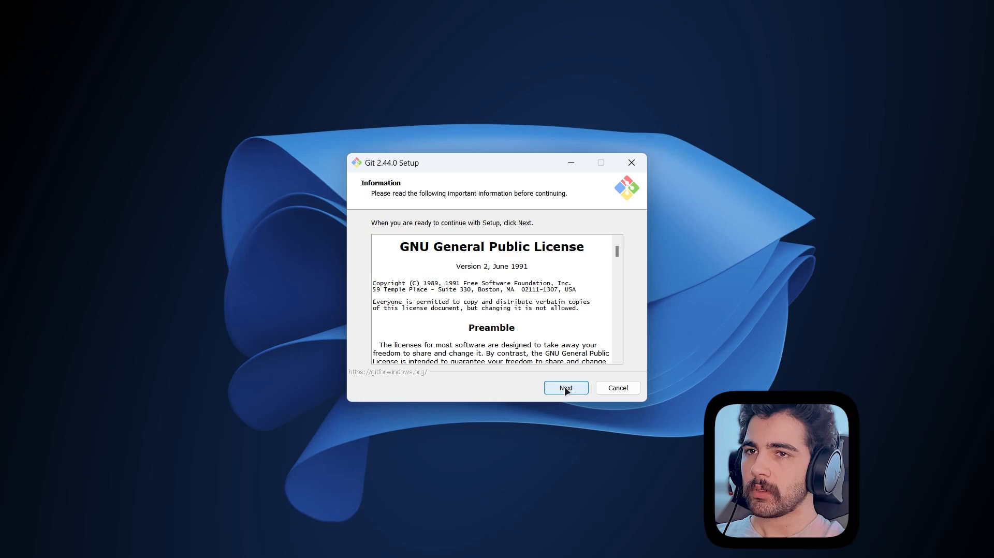
Accept the Git licence and the C:\Program Files\Git location, and add the Git Bash Profile to Windows Terminal component
{"action": "left_click", "coordinate": [566, 389]}
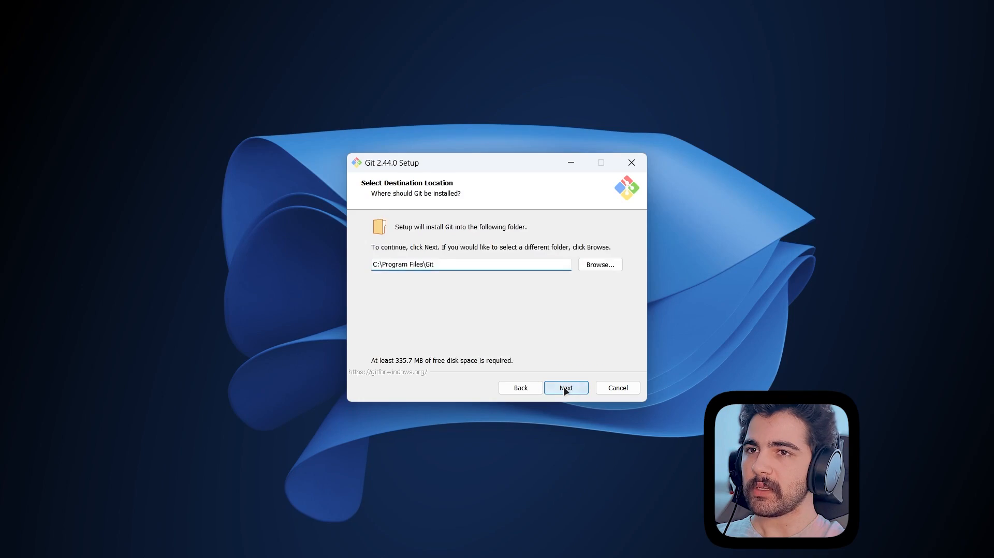
{"action": "left_click", "coordinate": [566, 389]}
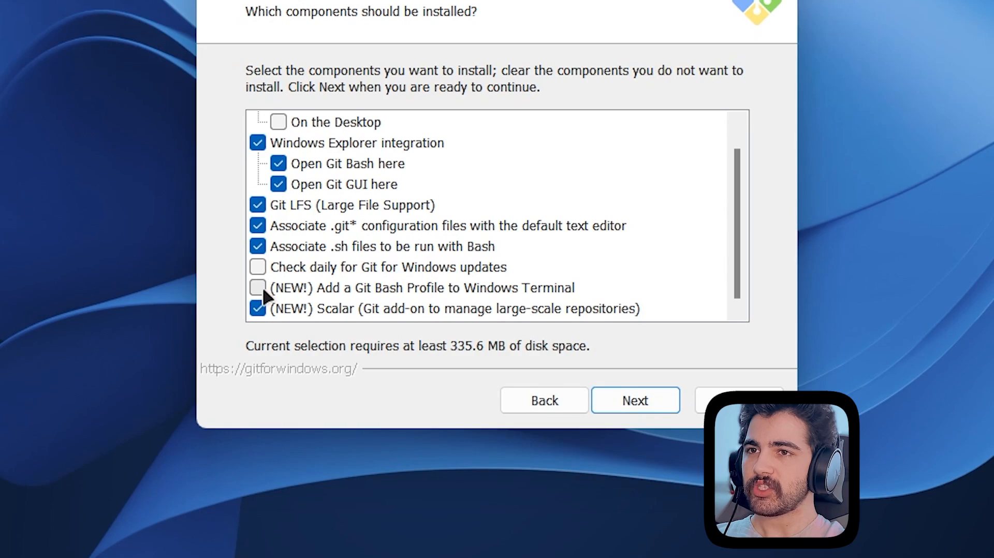
{"action": "left_click", "coordinate": [257, 288]}
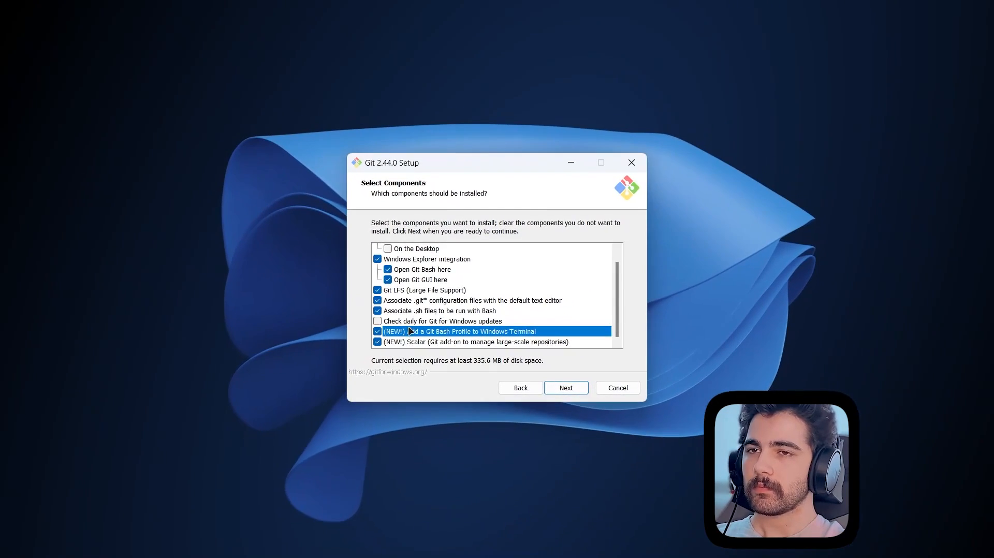
{"action": "scroll", "coordinate": [370, 324], "scroll_direction": "up", "scroll_amount": 1}
{"action": "left_click", "coordinate": [588, 392]}
{"action": "left_click", "coordinate": [570, 389]}
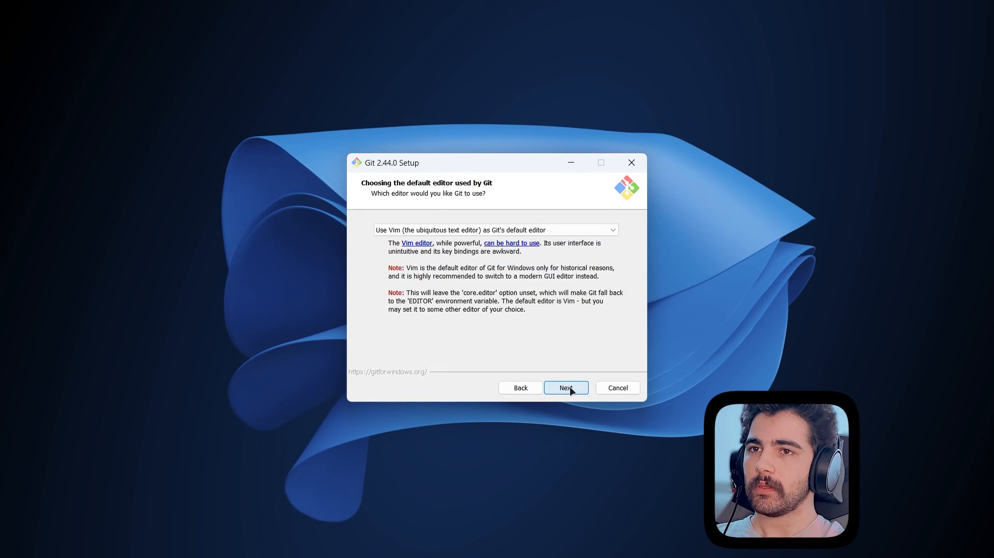
Keep the default choices on the remaining Git setup pages, including Vim as editor, Let Git decide, and Git Credential Manager
{"action": "left_click", "coordinate": [570, 389]}
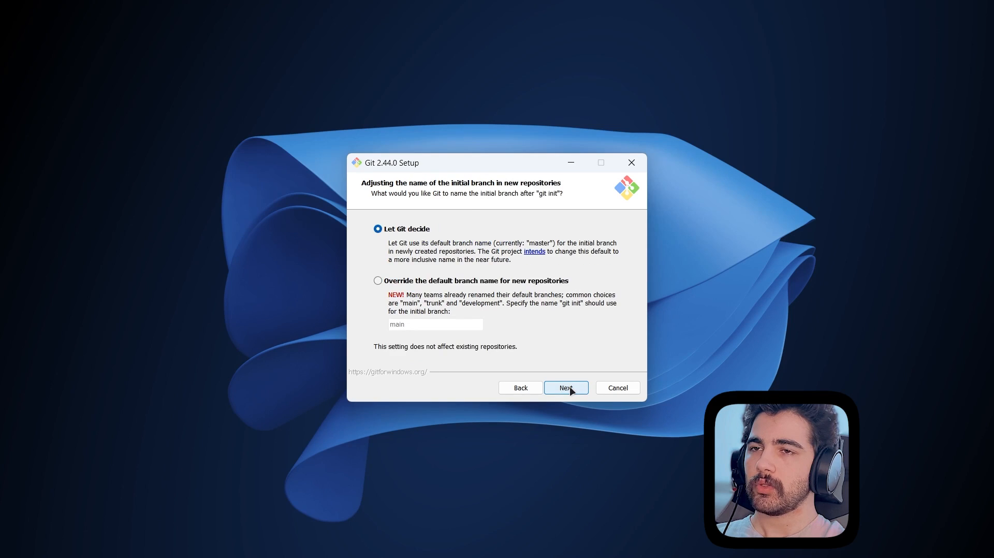
{"action": "left_click", "coordinate": [571, 390]}
{"action": "left_click", "coordinate": [570, 390]}
{"action": "left_click", "coordinate": [572, 391]}
{"action": "left_click", "coordinate": [572, 391]}
{"action": "left_click", "coordinate": [572, 390]}
{"action": "left_click", "coordinate": [572, 391]}
{"action": "left_click", "coordinate": [566, 388]}
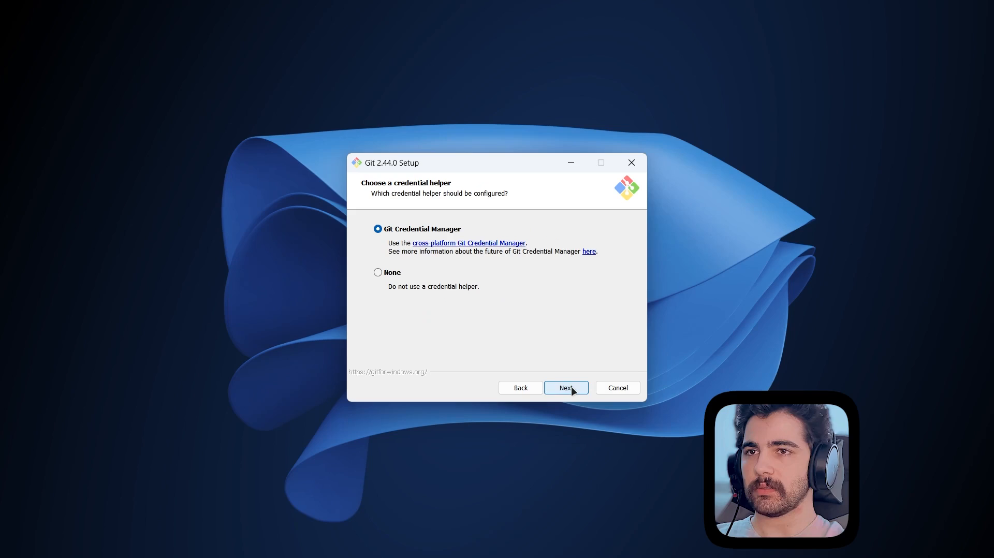
{"action": "left_click", "coordinate": [566, 388]}
{"action": "left_click", "coordinate": [566, 388]}
{"action": "left_click", "coordinate": [566, 388]}
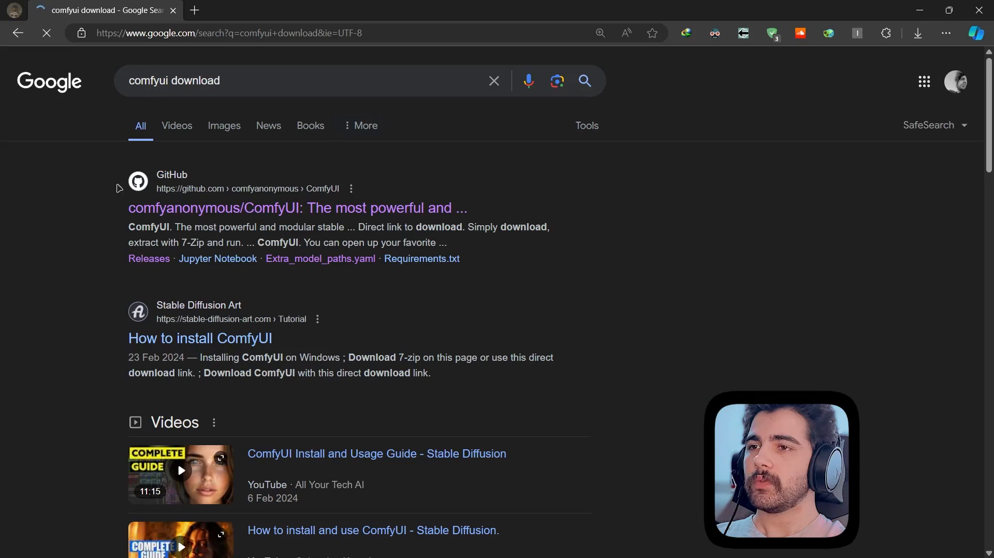
Open the comfyanonymous/ComfyUI GitHub repository from the search results and look for the portable download
{"action": "left_click", "coordinate": [279, 207]}
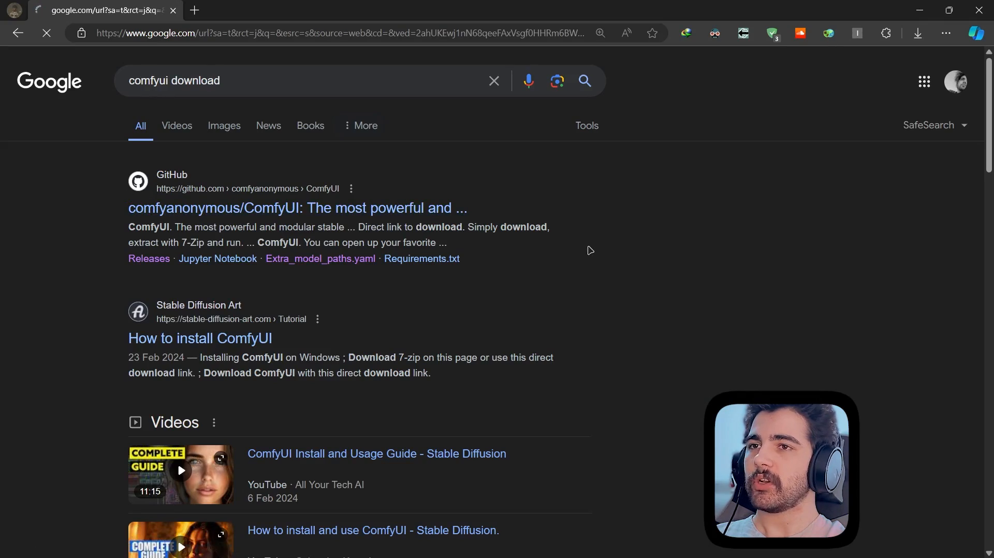
{"action": "scroll", "coordinate": [596, 282], "scroll_direction": "down", "scroll_amount": 20}
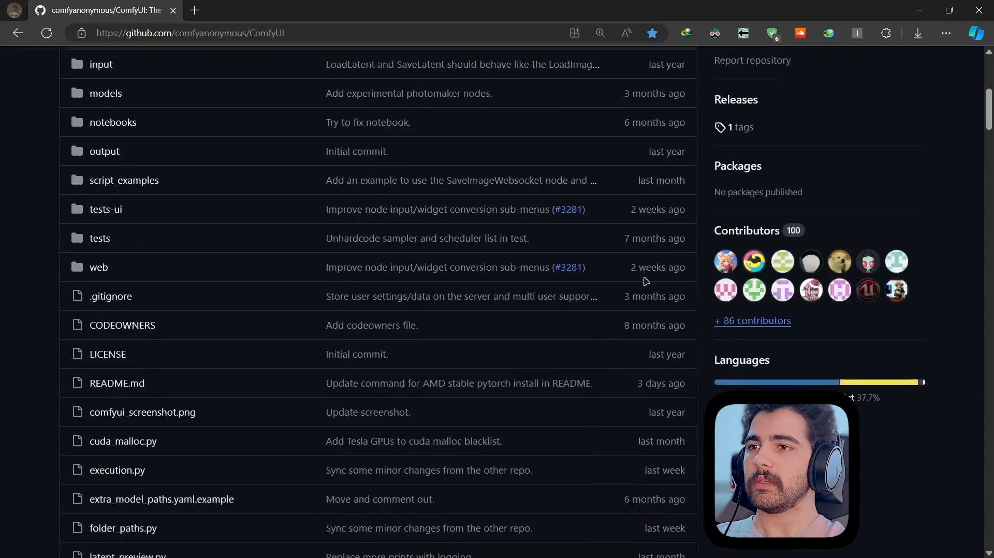
{"action": "scroll", "coordinate": [416, 340], "scroll_direction": "down", "scroll_amount": 15}
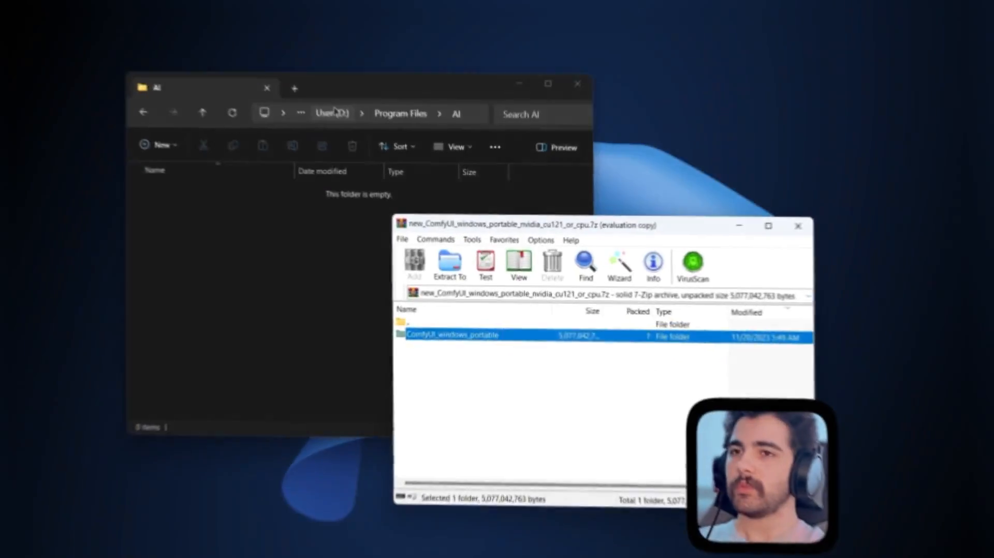
Extract the ComfyUI_windows_portable folder from the archive into the AI folder on drive D and close the archive
{"action": "left_click_drag", "start_coordinate": [481, 336], "coordinate": [355, 355]}
{"action": "left_click", "coordinate": [820, 215]}
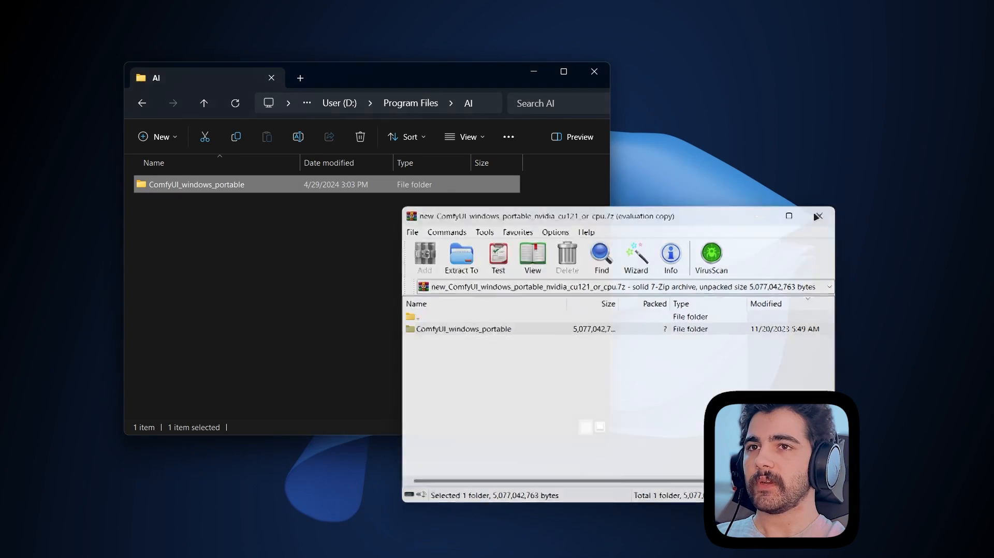
{"action": "left_click_drag", "start_coordinate": [417, 75], "coordinate": [549, 101]}
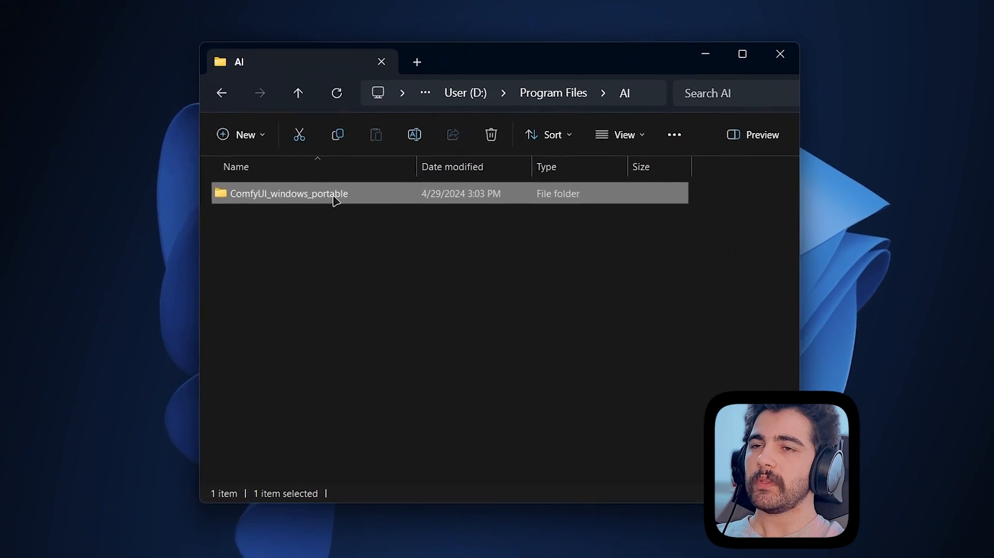
Open the custom_nodes folder inside the ComfyUI folder of ComfyUI_windows_portable
{"action": "double_click", "coordinate": [315, 192]}
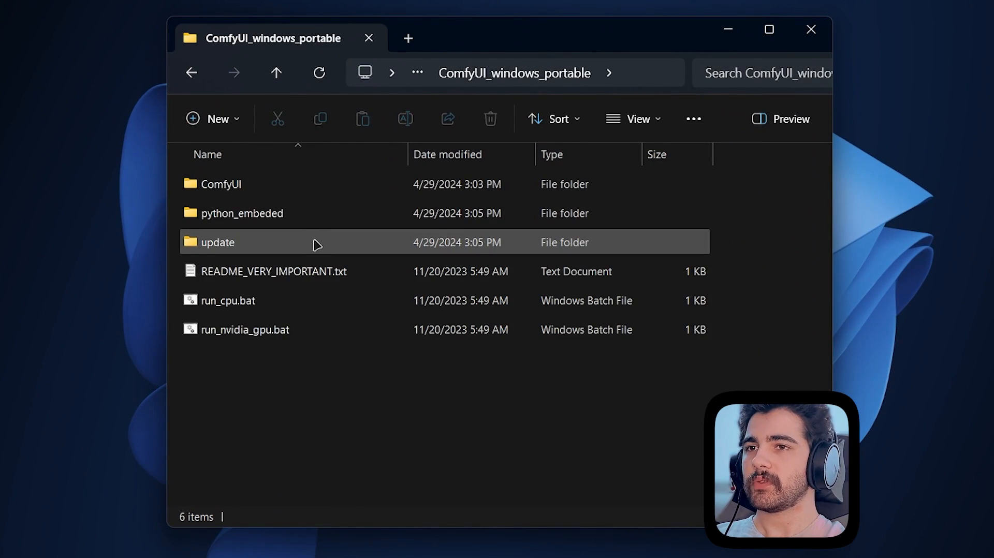
{"action": "left_click", "coordinate": [306, 329]}
{"action": "left_click", "coordinate": [300, 190]}
{"action": "double_click", "coordinate": [300, 190]}
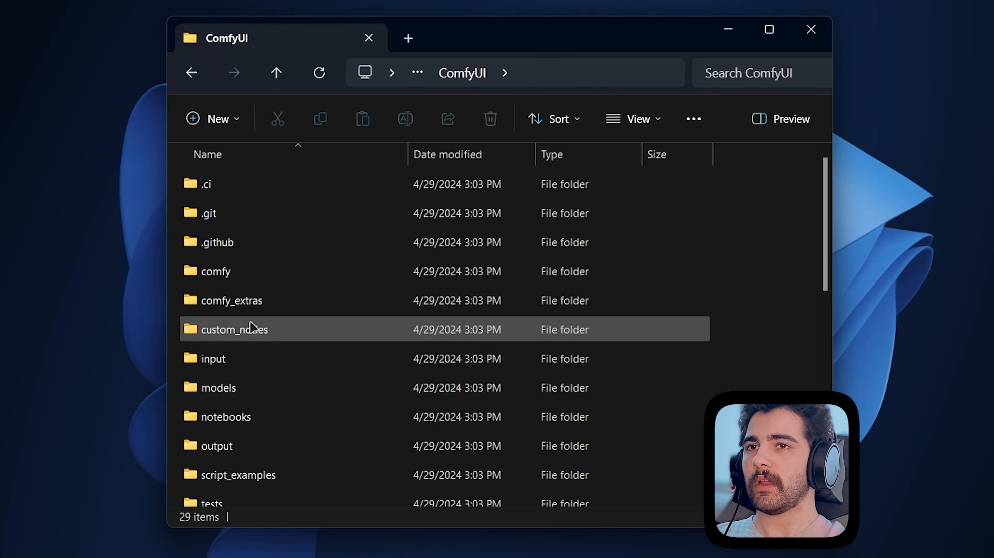
{"action": "double_click", "coordinate": [231, 335]}
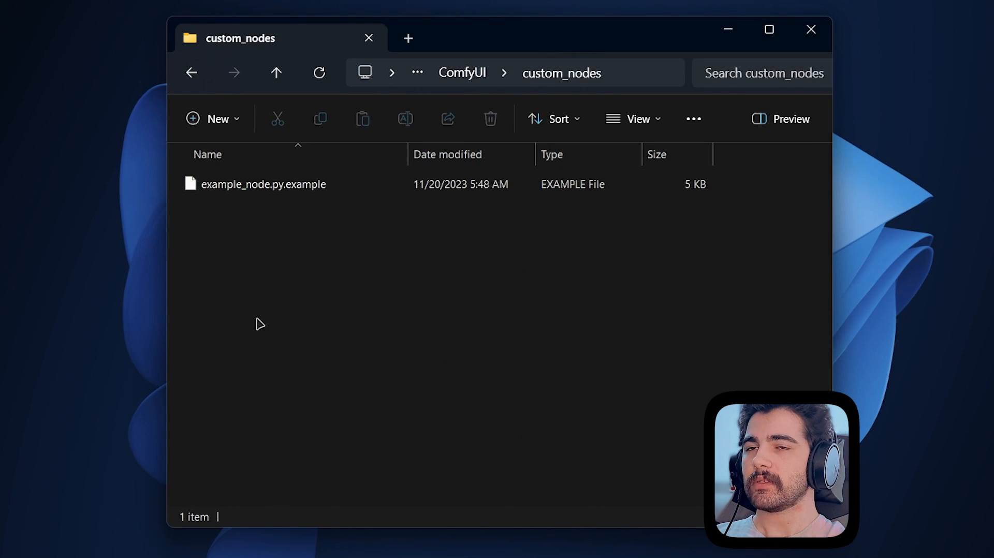
{"action": "left_click", "coordinate": [630, 75]}
{"action": "key", "text": "BackSpace"}
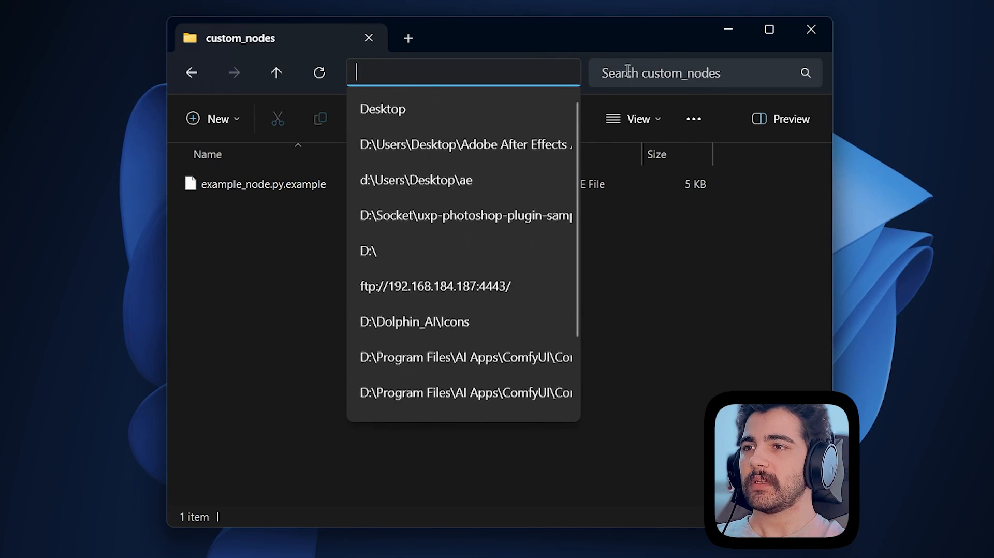
{"action": "type", "text": "cmd"}
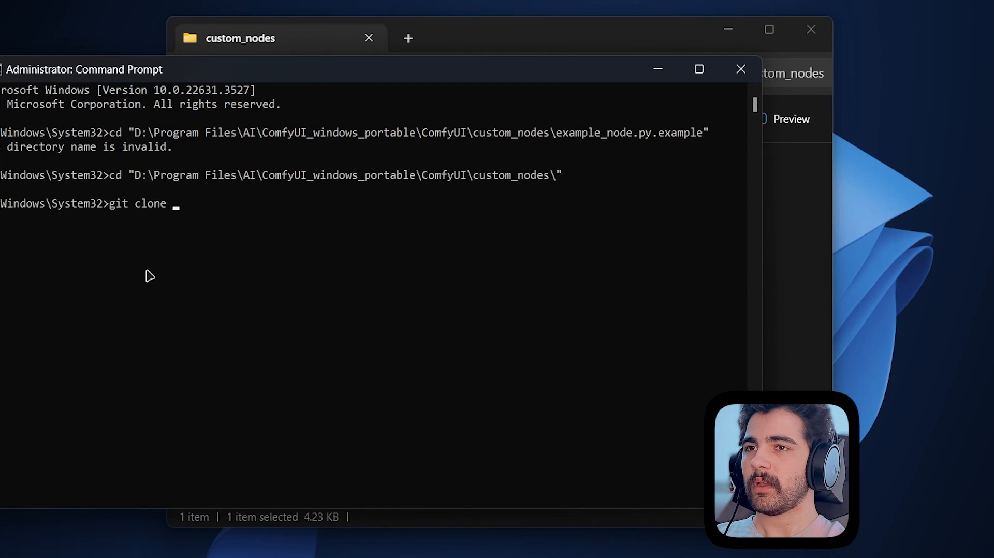
{"action": "key", "text": "super+v"}
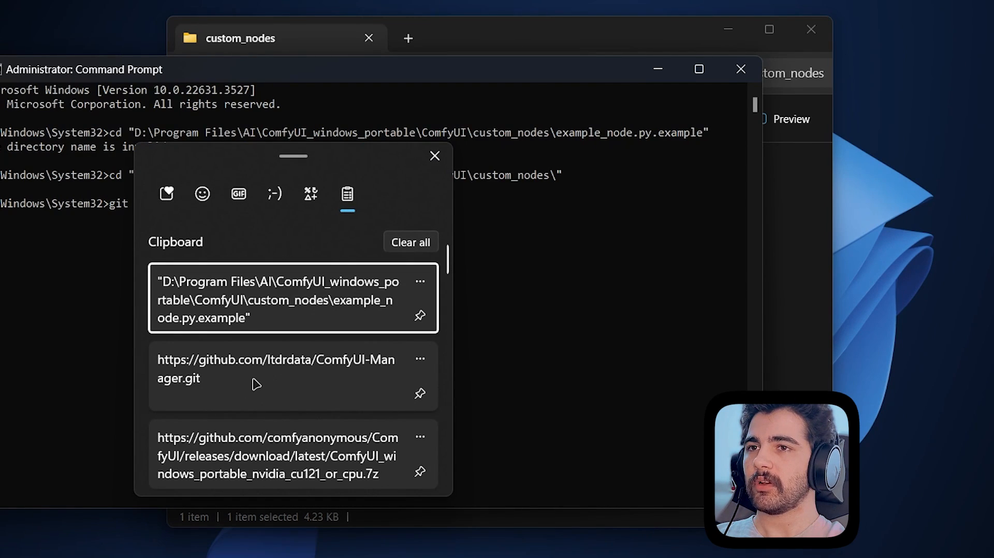
{"action": "left_click", "coordinate": [256, 383]}
{"action": "left_click", "coordinate": [448, 333]}
{"action": "key", "text": "Escape"}
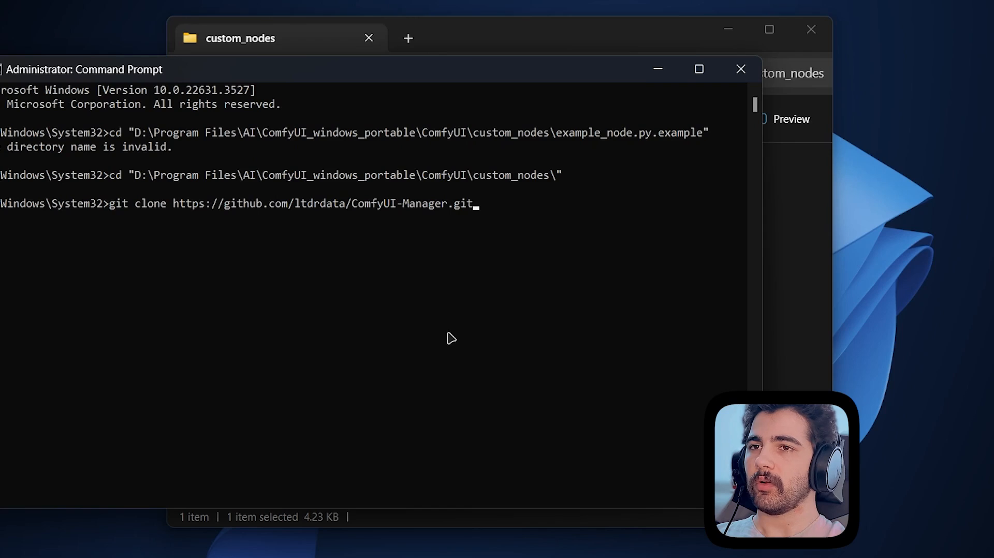
{"action": "key", "text": "Return"}
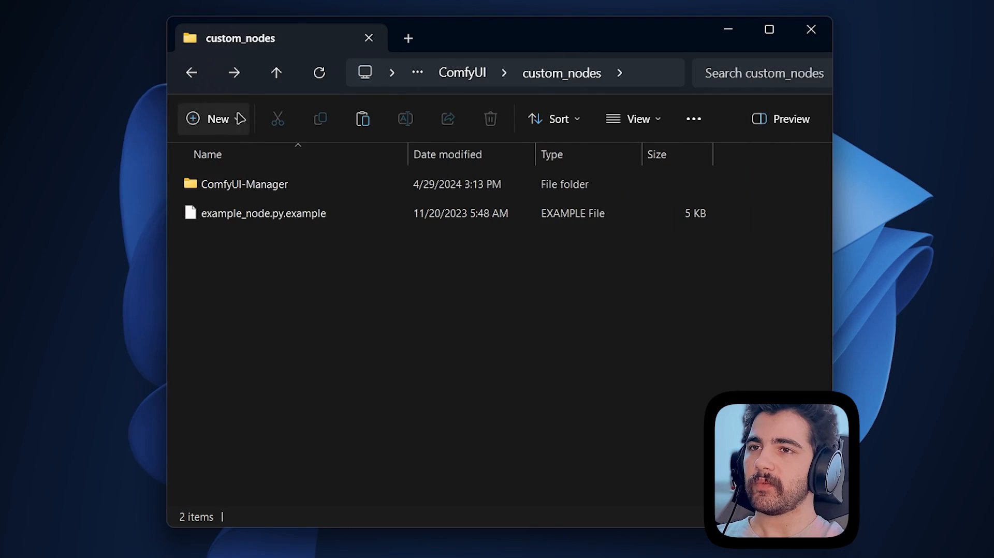
Reopen the custom_nodes folder to check for the cloned ComfyUI-Manager folder
{"action": "left_click", "coordinate": [236, 74]}
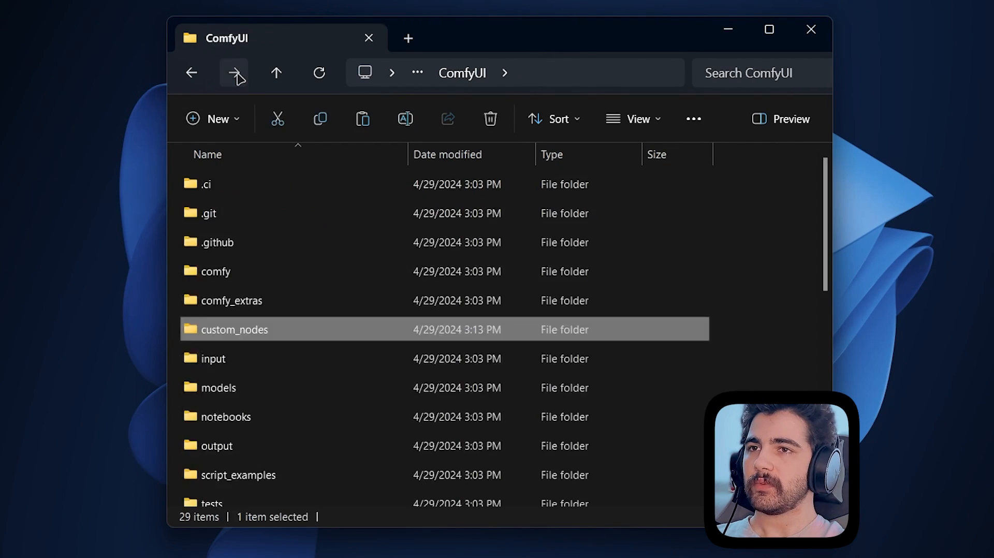
{"action": "left_click", "coordinate": [235, 74]}
{"action": "double_click", "coordinate": [236, 329]}
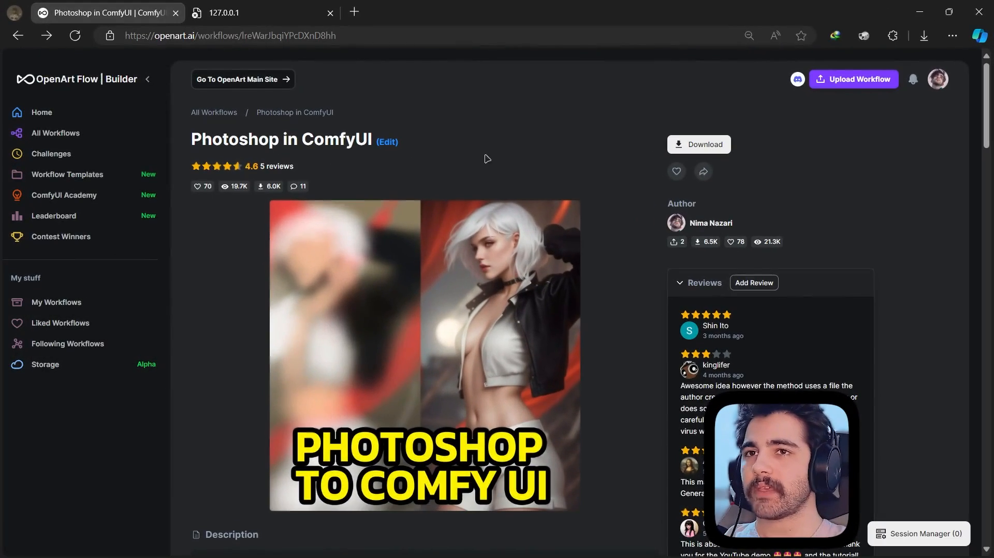
Look through the Photoshop in ComfyUI page on OpenArt and download its workflow
{"action": "scroll", "coordinate": [576, 207], "scroll_direction": "down", "scroll_amount": 10}
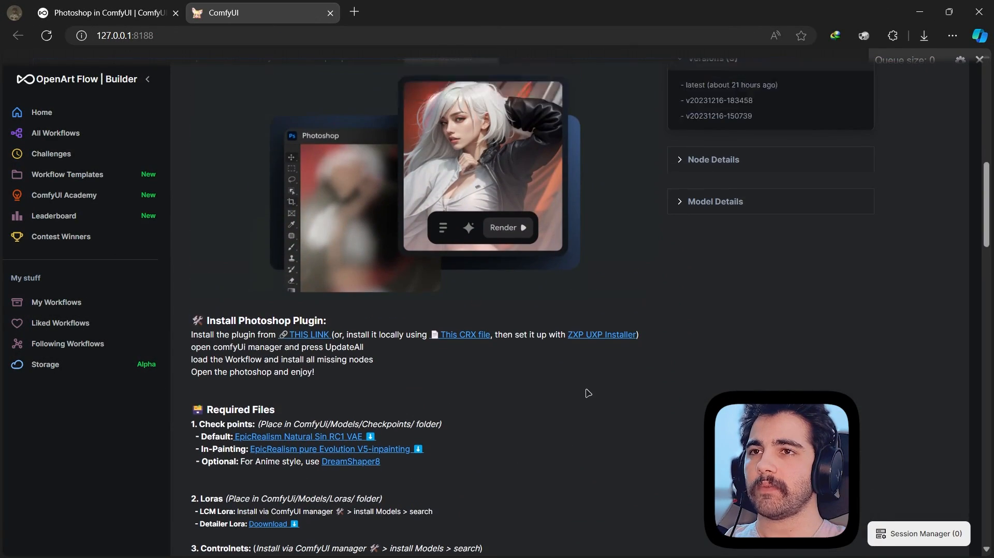
{"action": "scroll", "coordinate": [343, 464], "scroll_direction": "up", "scroll_amount": 15}
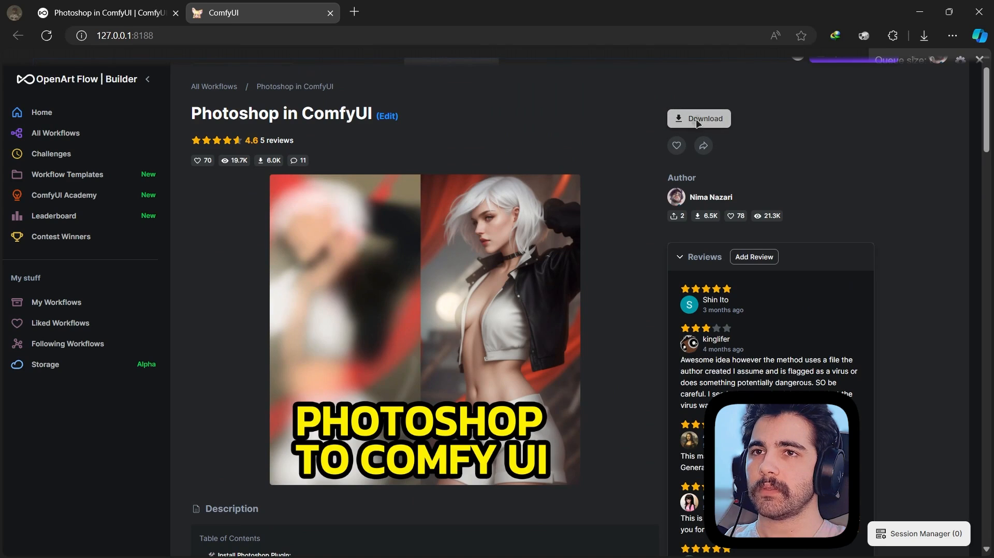
{"action": "left_click", "coordinate": [697, 123]}
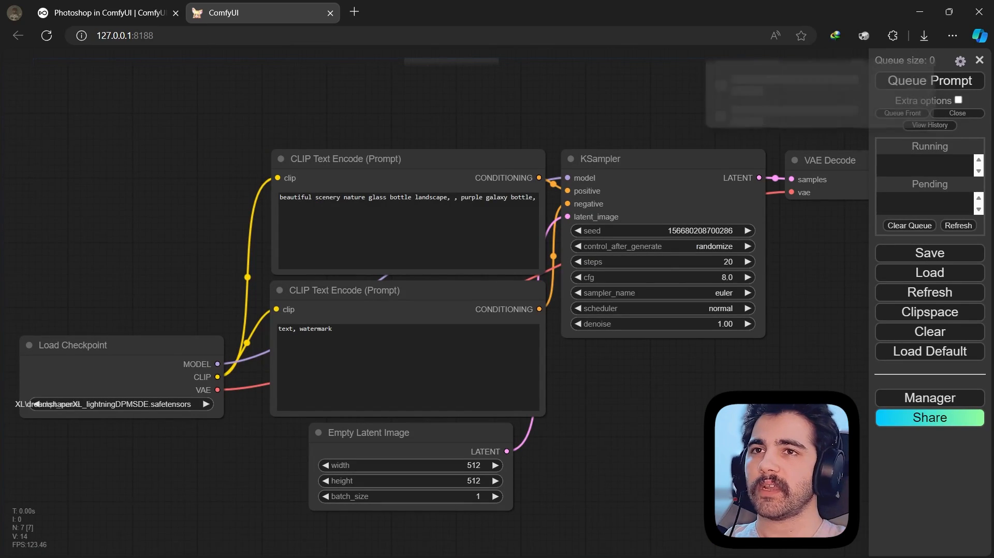
Load the downloaded workflow into the ComfyUI canvas, dismiss the missing node list, and look over the red nodes
{"action": "left_click_drag", "start_coordinate": [761, 83], "coordinate": [772, 85]}
{"action": "left_click_drag", "start_coordinate": [522, 111], "coordinate": [482, 109]}
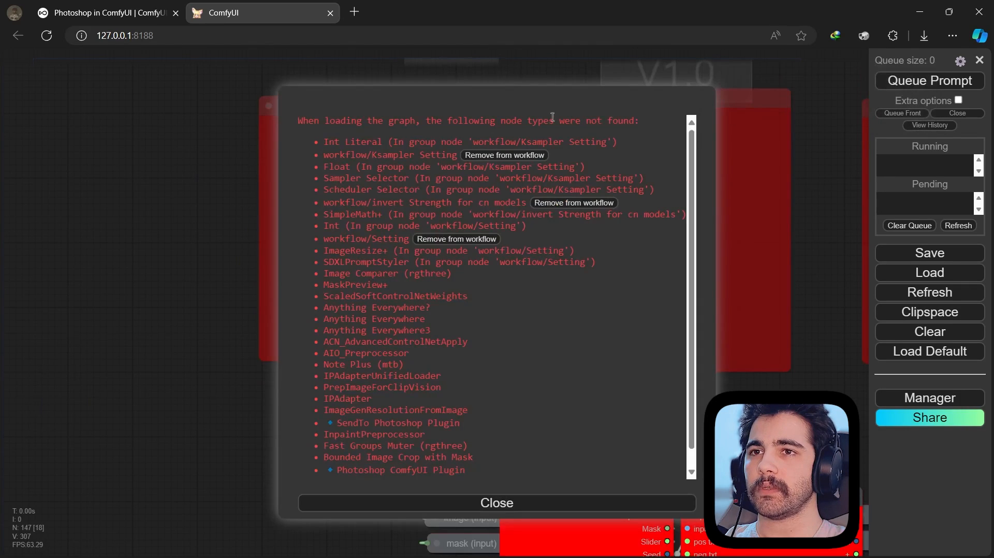
{"action": "left_click", "coordinate": [498, 504]}
{"action": "scroll", "coordinate": [625, 351], "scroll_direction": "down", "scroll_amount": 8}
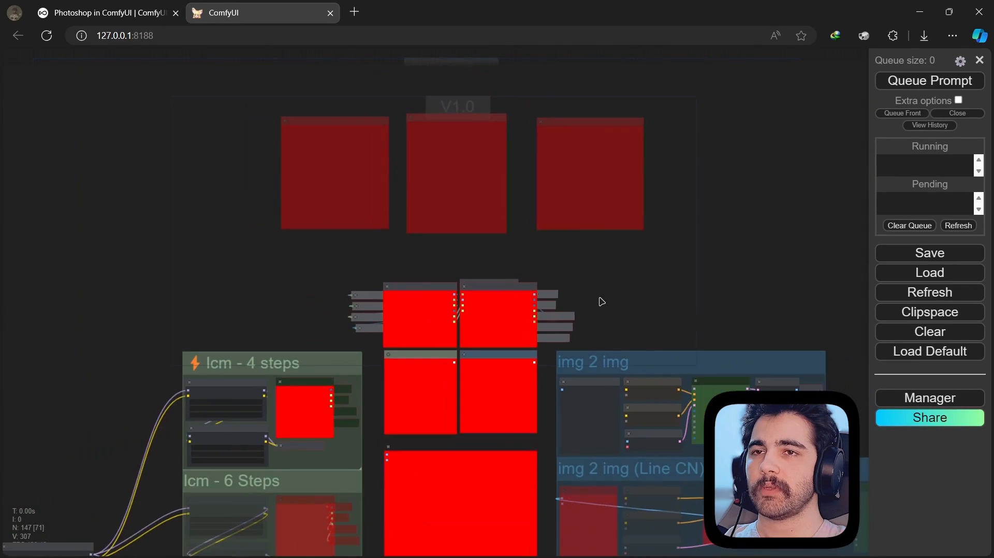
{"action": "scroll", "coordinate": [599, 167], "scroll_direction": "up", "scroll_amount": 5}
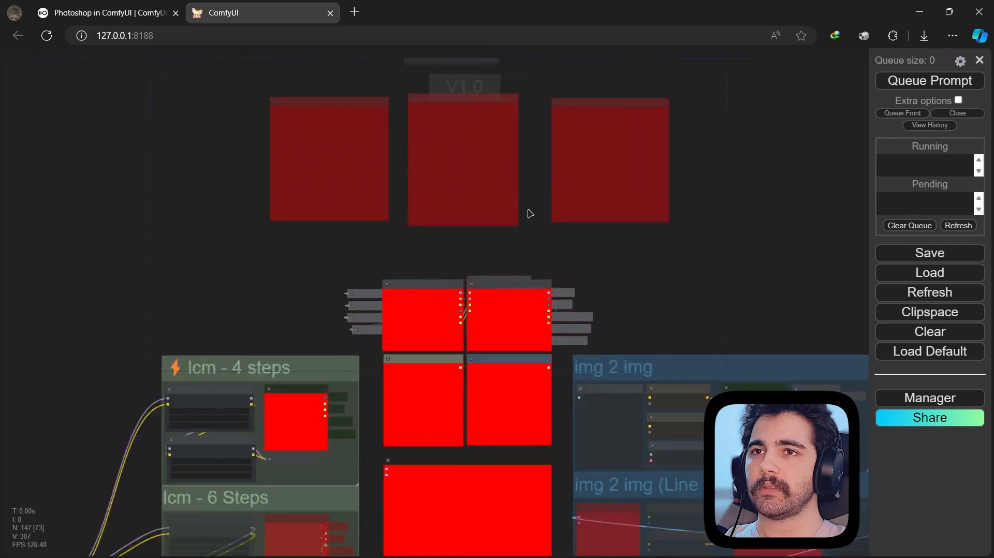
Update ComfyUI and all extensions through ComfyUI Manager and dismiss the update report
{"action": "left_click", "coordinate": [933, 397]}
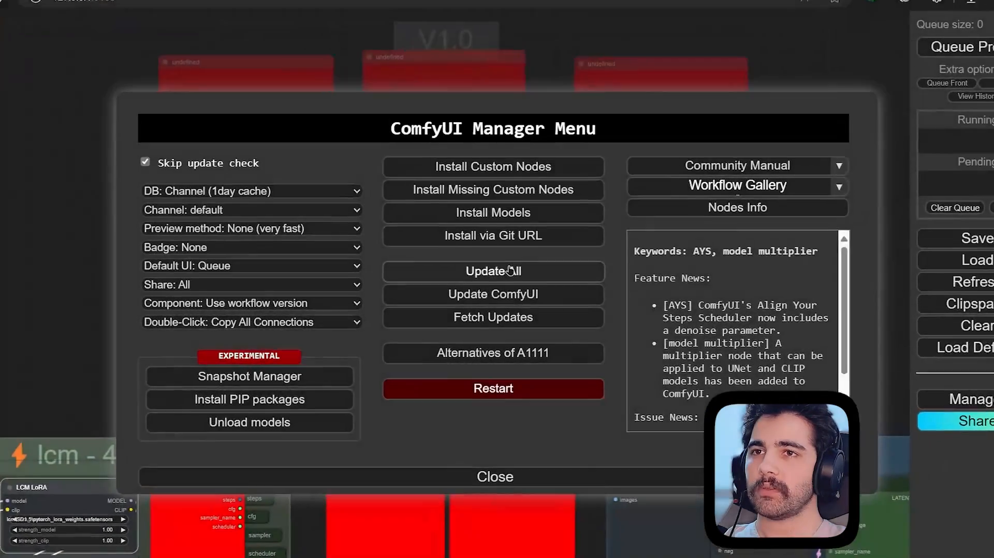
{"action": "left_click", "coordinate": [509, 281]}
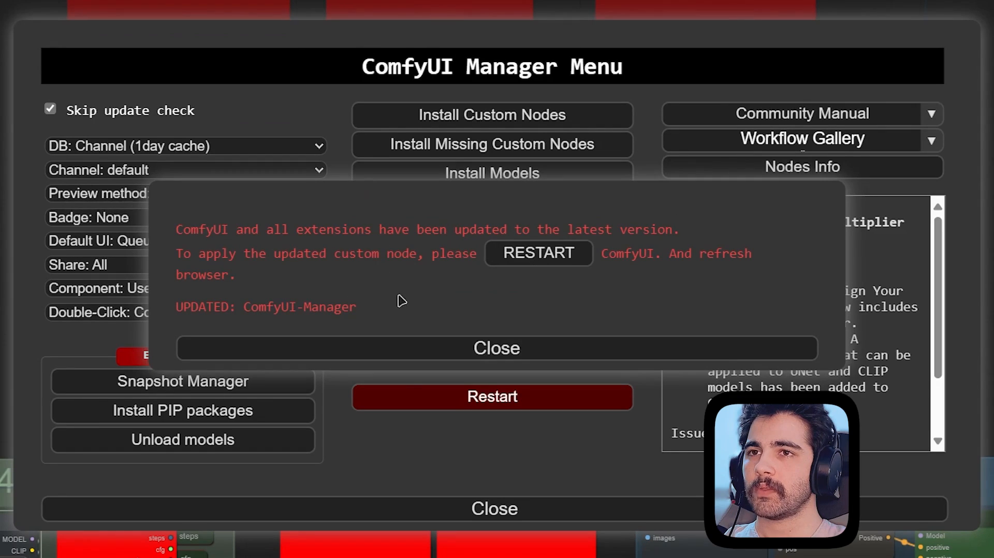
{"action": "left_click", "coordinate": [479, 349]}
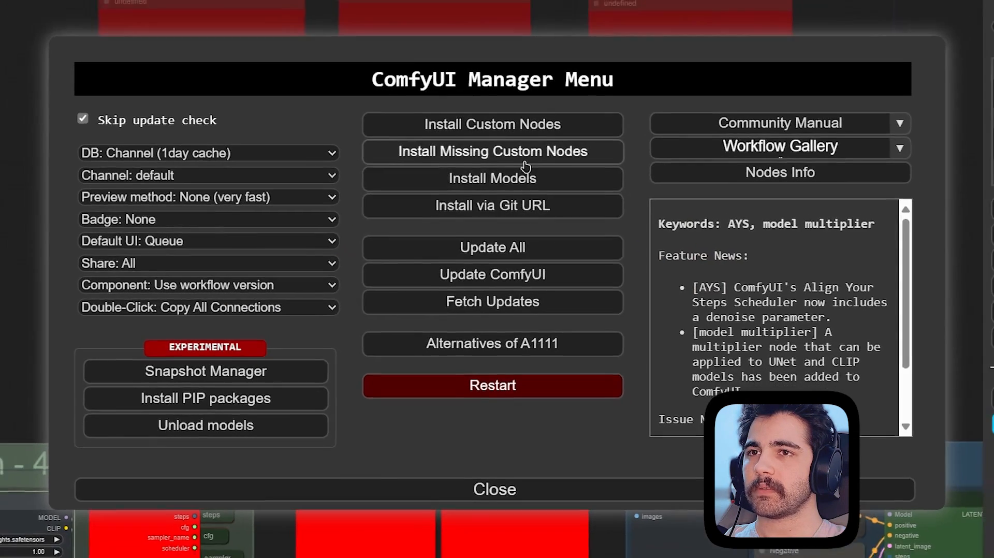
Select all of the workflow's missing custom nodes in ComfyUI Manager and install them
{"action": "left_click", "coordinate": [524, 150]}
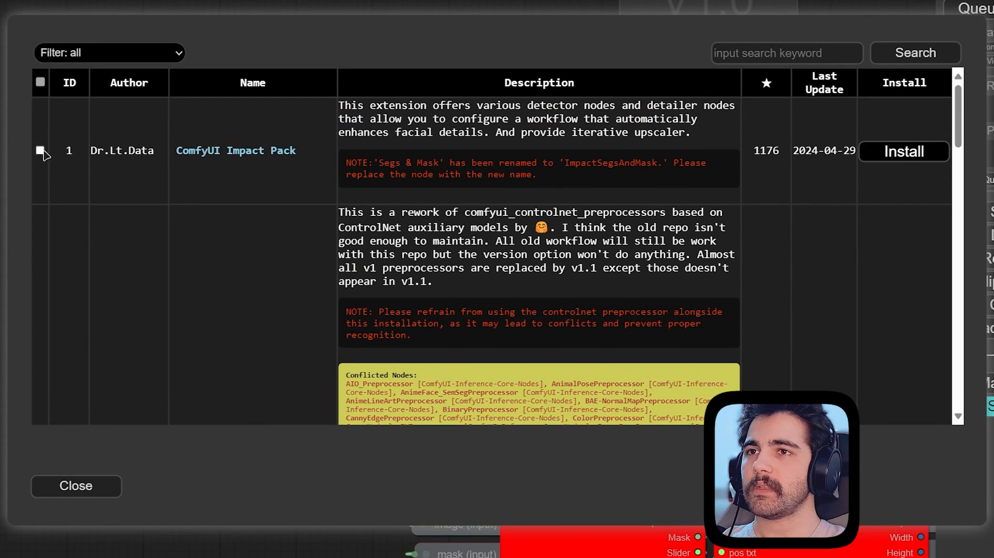
{"action": "left_click", "coordinate": [40, 82]}
{"action": "scroll", "coordinate": [913, 212], "scroll_direction": "down", "scroll_amount": 20}
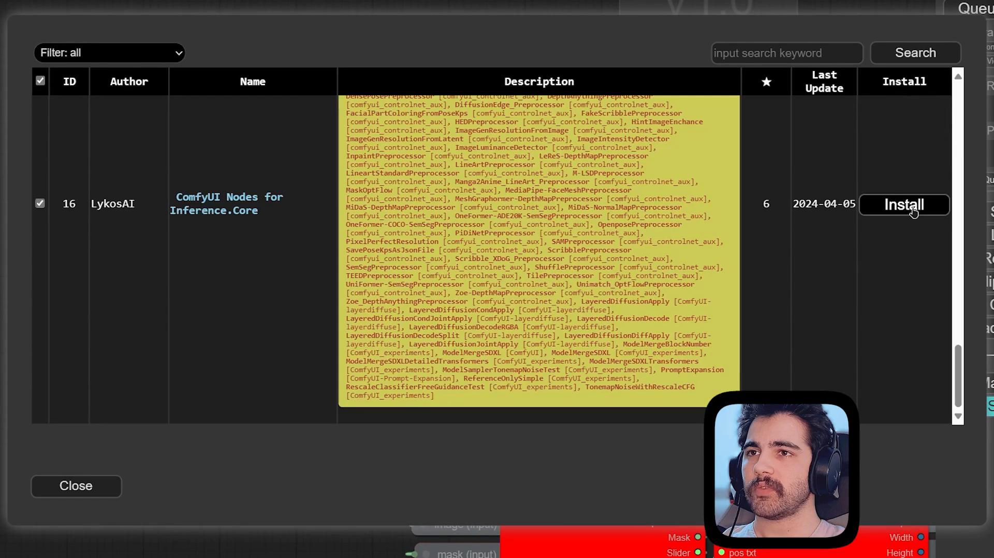
{"action": "left_click", "coordinate": [913, 212]}
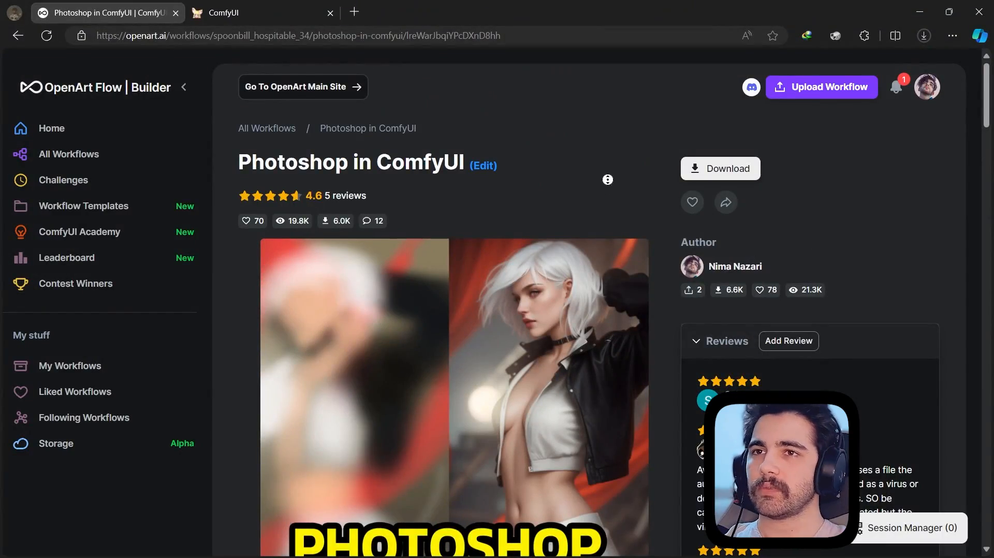
Find the required files section on the OpenArt workflow page and highlight the folder path given for the checkpoints
{"action": "scroll", "coordinate": [607, 176], "scroll_direction": "down", "scroll_amount": 10}
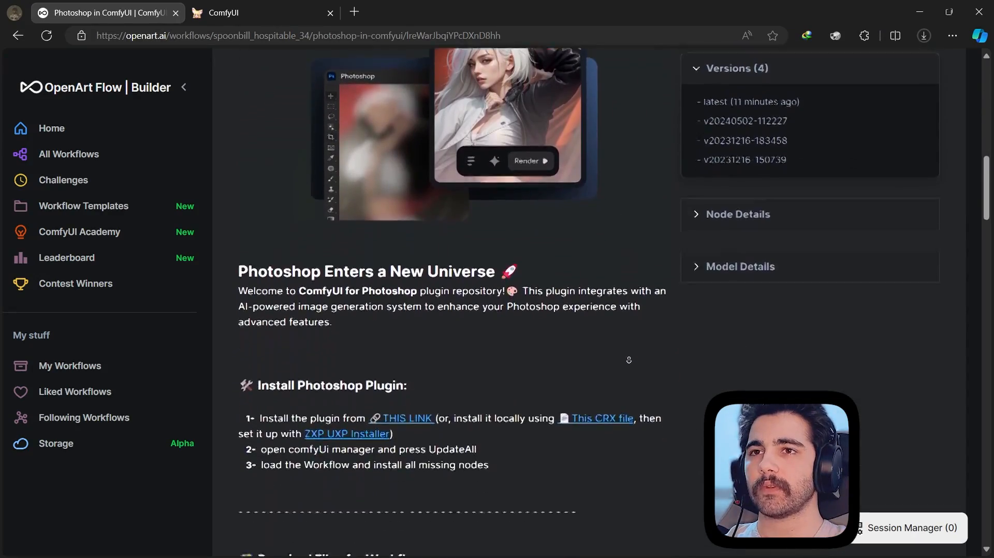
{"action": "scroll", "coordinate": [629, 360], "scroll_direction": "down", "scroll_amount": 6}
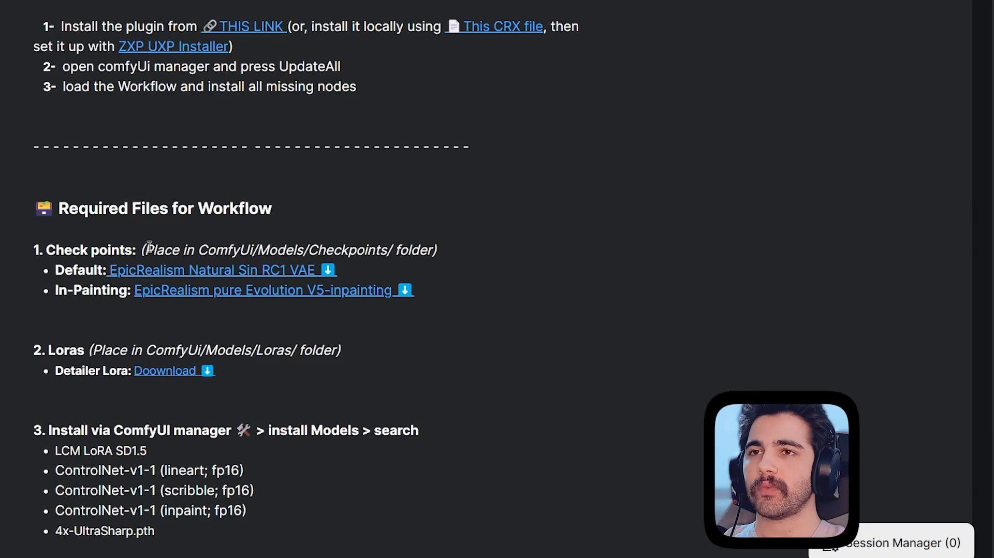
{"action": "left_click_drag", "start_coordinate": [202, 249], "coordinate": [398, 251]}
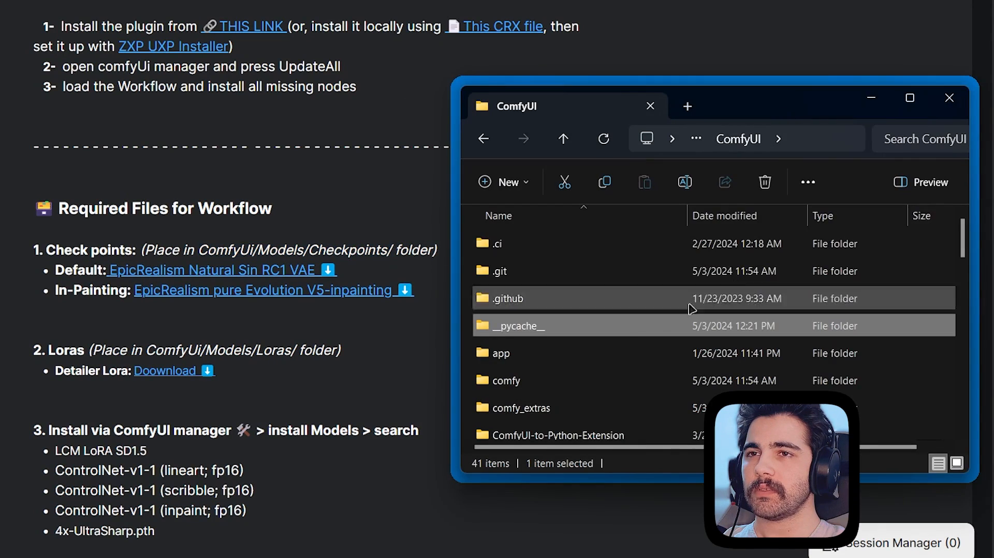
Browse from the ComfyUI folder into models and open the checkpoints folder, following the path given on the page
{"action": "scroll", "coordinate": [616, 339], "scroll_direction": "down", "scroll_amount": 1}
{"action": "scroll", "coordinate": [574, 305], "scroll_direction": "up", "scroll_amount": 1}
{"action": "left_click", "coordinate": [566, 291]}
{"action": "left_click_drag", "start_coordinate": [580, 473], "coordinate": [576, 521]}
{"action": "scroll", "coordinate": [569, 357], "scroll_direction": "down", "scroll_amount": 6}
{"action": "scroll", "coordinate": [568, 361], "scroll_direction": "up", "scroll_amount": 8}
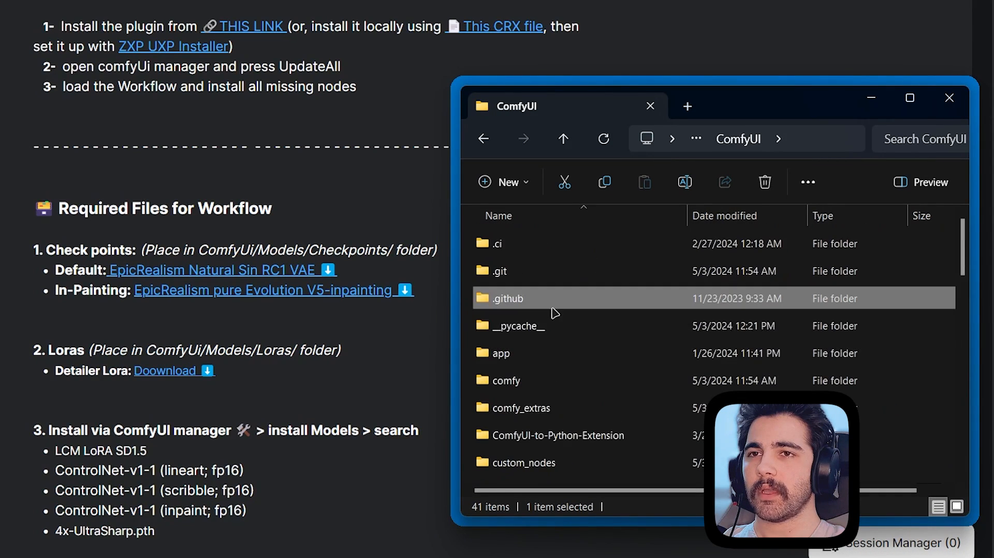
{"action": "scroll", "coordinate": [681, 374], "scroll_direction": "down", "scroll_amount": 1}
{"action": "scroll", "coordinate": [681, 374], "scroll_direction": "down", "scroll_amount": 2}
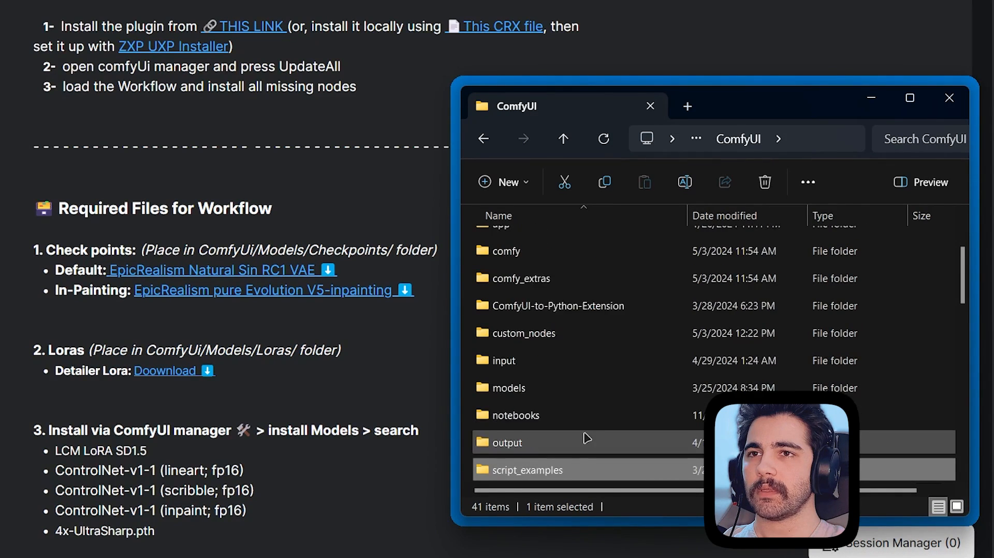
{"action": "double_click", "coordinate": [516, 359]}
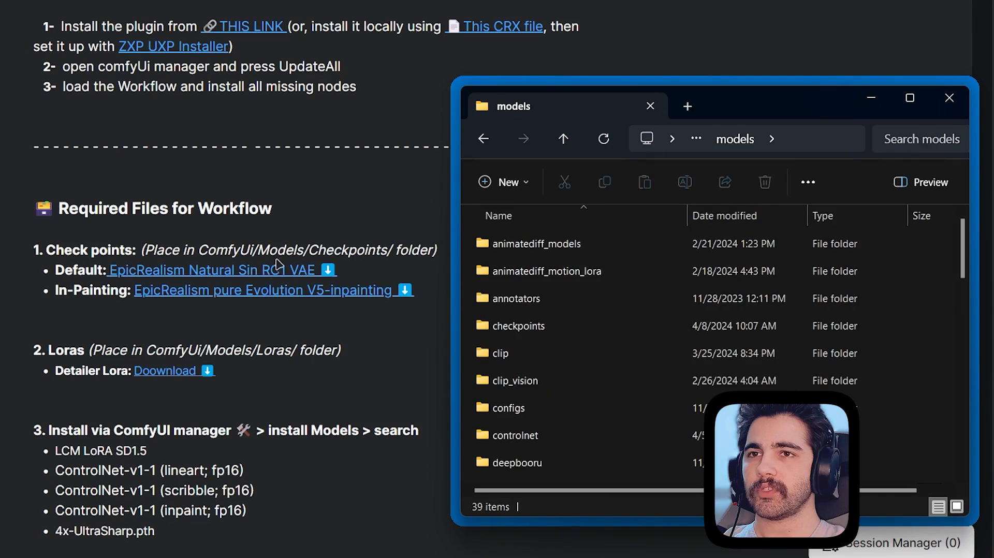
{"action": "left_click_drag", "start_coordinate": [269, 251], "coordinate": [303, 251]}
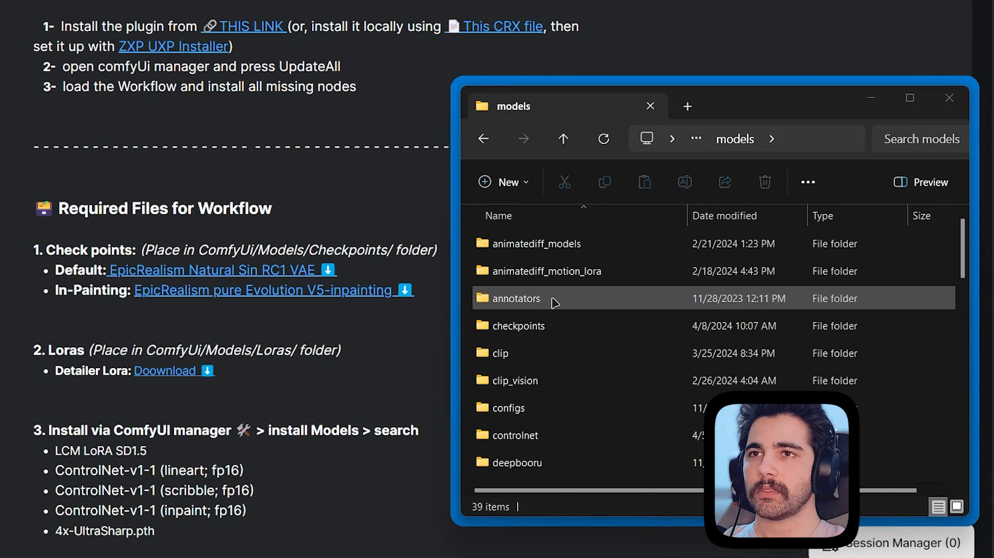
{"action": "double_click", "coordinate": [552, 325]}
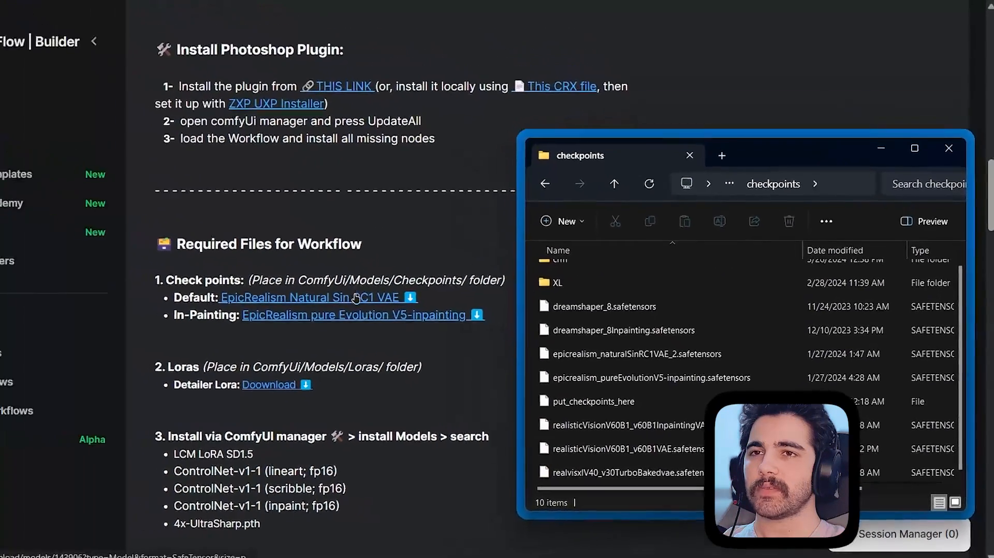
Start downloading the default EpicRealism Natural Sin RC1 VAE checkpoint, pause it, and start the EpicRealism pure Evolution V5-inpainting download
{"action": "left_click", "coordinate": [355, 299]}
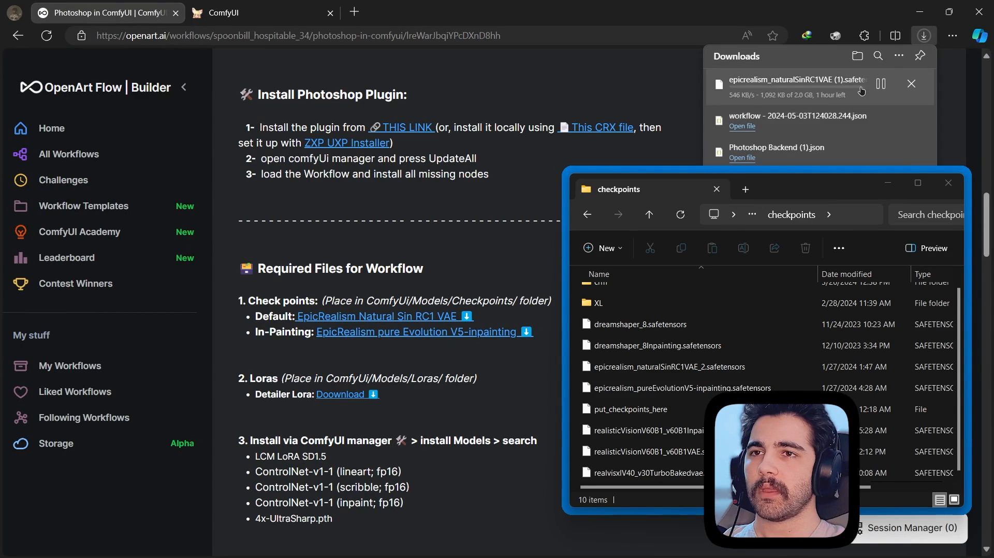
{"action": "left_click", "coordinate": [881, 84]}
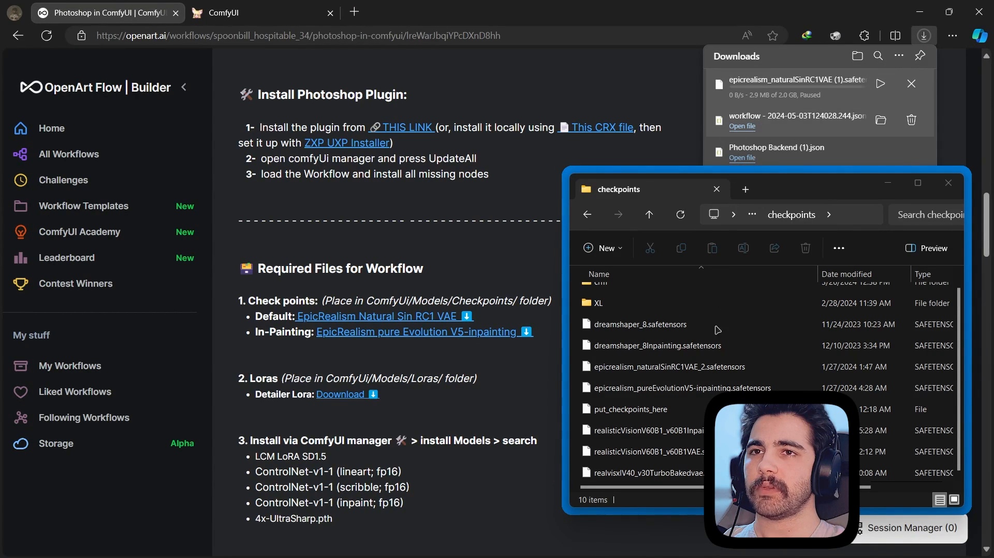
{"action": "mouse_move", "coordinate": [719, 331]}
{"action": "left_mouse_down"}
{"action": "mouse_move", "coordinate": [708, 332]}
{"action": "mouse_move", "coordinate": [777, 124]}
{"action": "left_mouse_up"}
{"action": "left_click", "coordinate": [483, 335]}
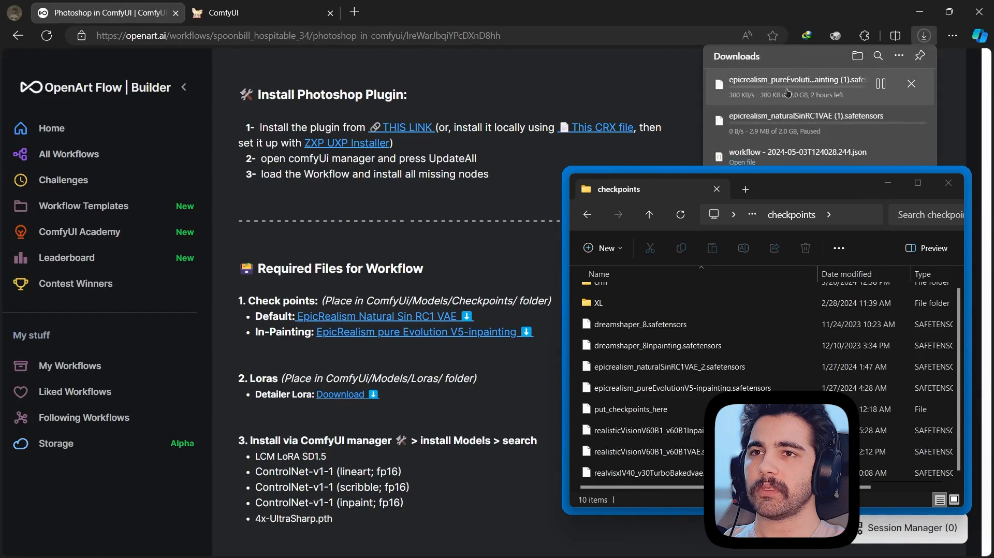
Show ComfyUI beside the OpenArt page in split screen, narrow the page's pane, and bring the Manager model list into view
{"action": "left_click", "coordinate": [261, 438]}
{"action": "left_click_drag", "start_coordinate": [244, 440], "coordinate": [542, 443]}
{"action": "left_click", "coordinate": [441, 370]}
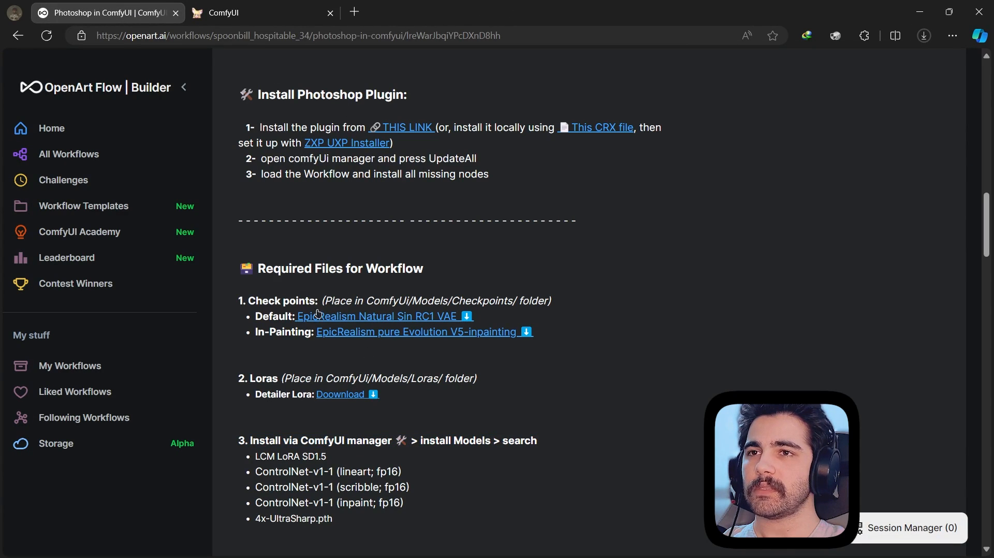
{"action": "left_click", "coordinate": [894, 35]}
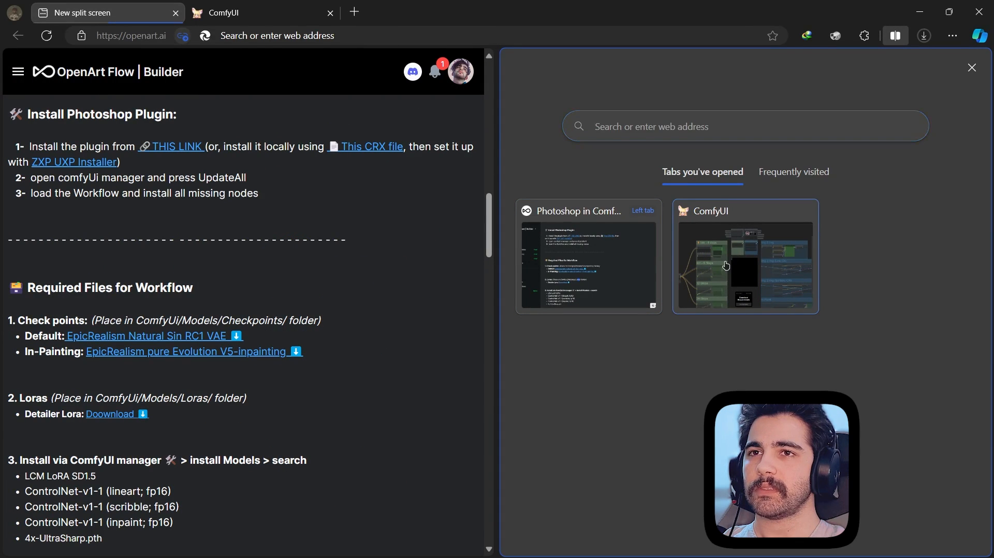
{"action": "left_click", "coordinate": [703, 254]}
{"action": "left_click_drag", "start_coordinate": [496, 231], "coordinate": [356, 243]}
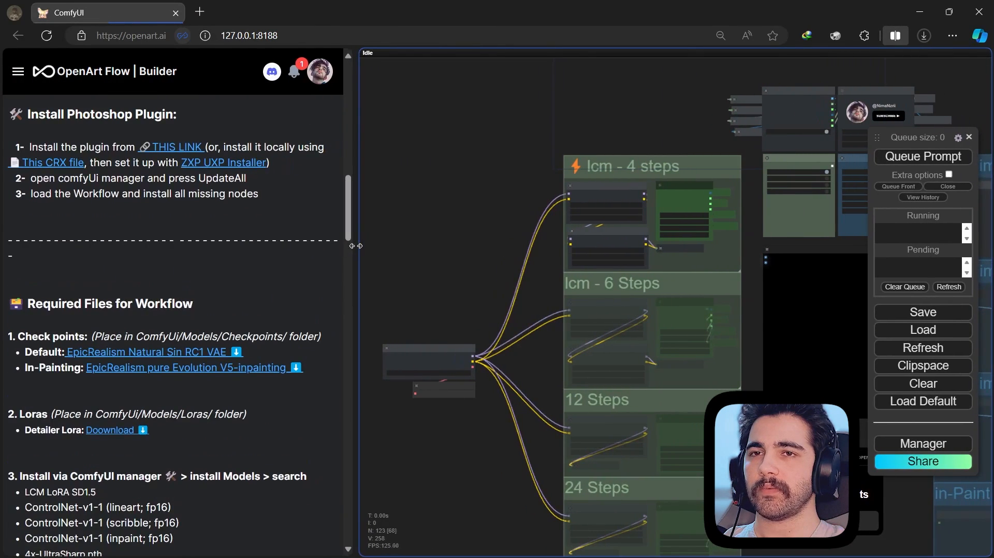
{"action": "left_click", "coordinate": [280, 280]}
{"action": "scroll", "coordinate": [280, 279], "scroll_direction": "down", "scroll_amount": 2}
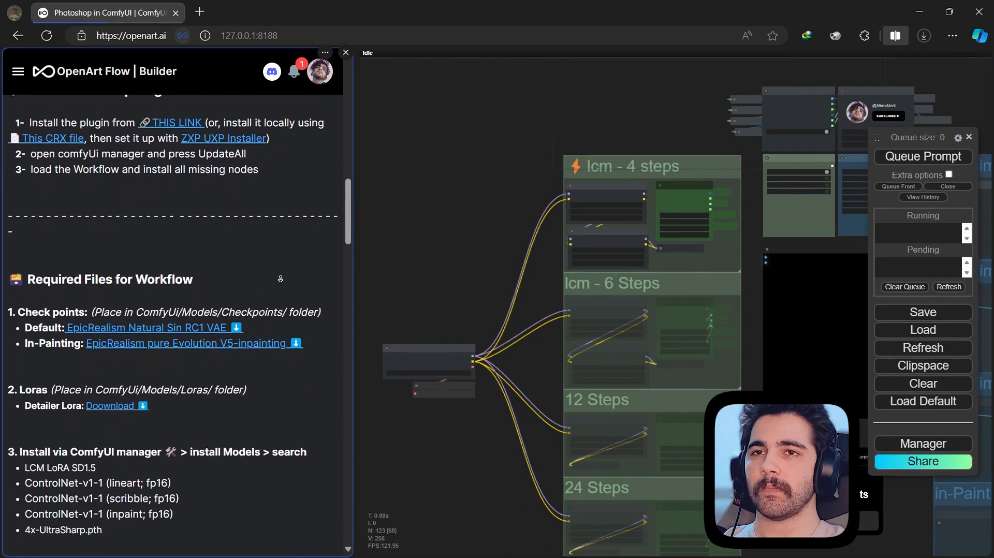
Search ComfyUI Manager's installable models for LCM LoRA SD1.5, and select the ControlNet-v1-1 (lineart; fp16) name for another search
{"action": "left_click", "coordinate": [917, 449]}
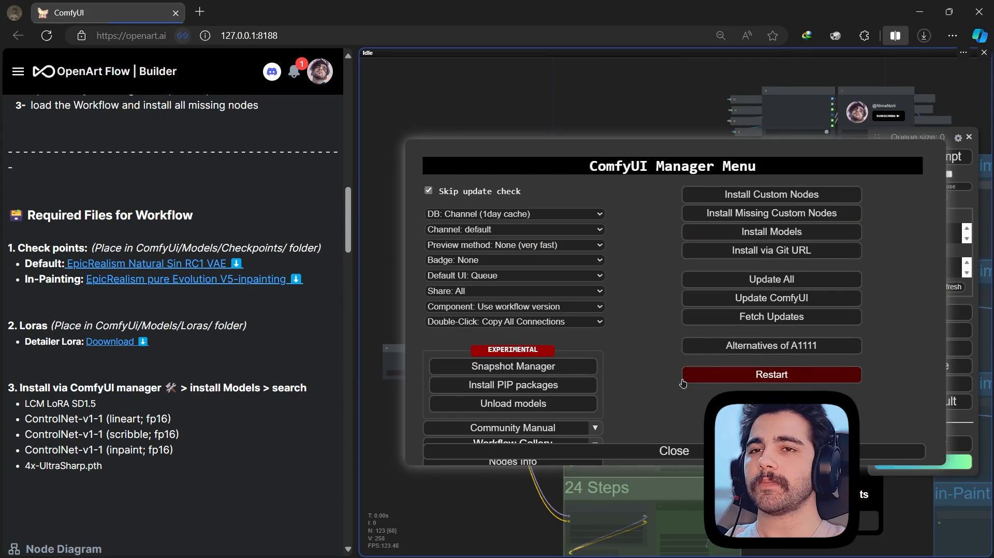
{"action": "left_click", "coordinate": [785, 234]}
{"action": "left_click_drag", "start_coordinate": [115, 404], "coordinate": [25, 404]}
{"action": "key", "text": "ctrl+c"}
{"action": "left_click", "coordinate": [777, 121]}
{"action": "key", "text": "ctrl+v"}
{"action": "left_click", "coordinate": [891, 121]}
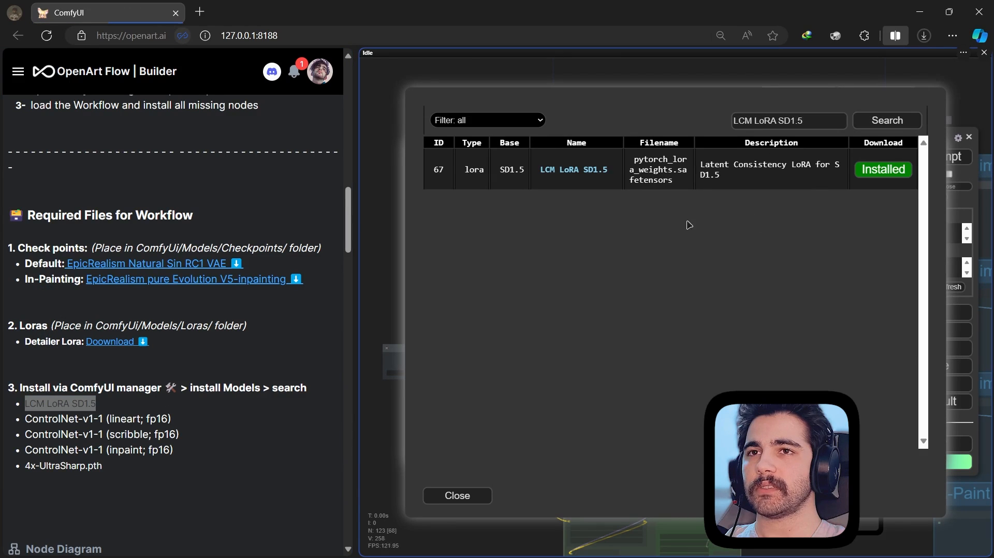
{"action": "left_click_drag", "start_coordinate": [171, 418], "coordinate": [25, 418]}
{"action": "triple_click", "coordinate": [787, 120]}
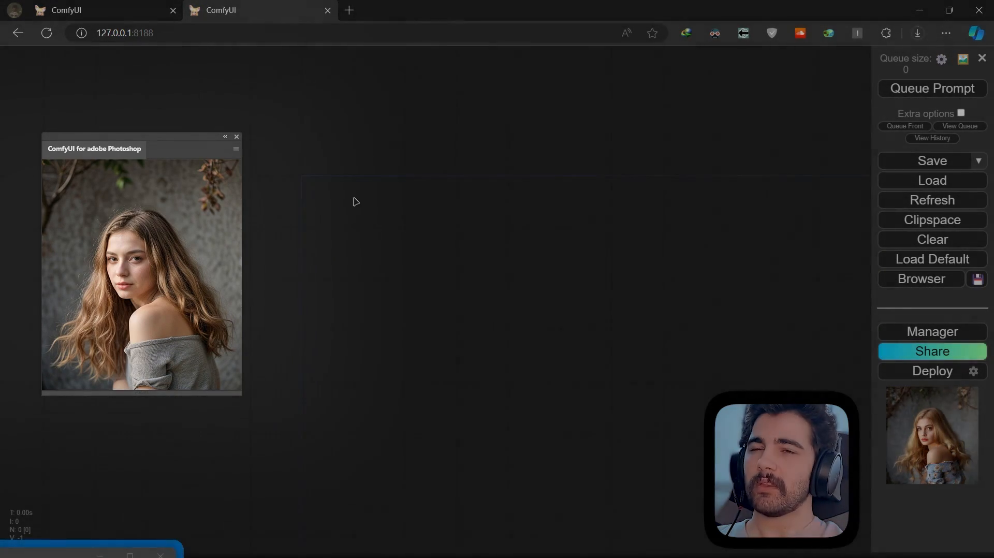
Search the nodes for "photo" and add a Photoshop ComfyUI Plugin node to the empty canvas
{"action": "type", "text": "hoto"}
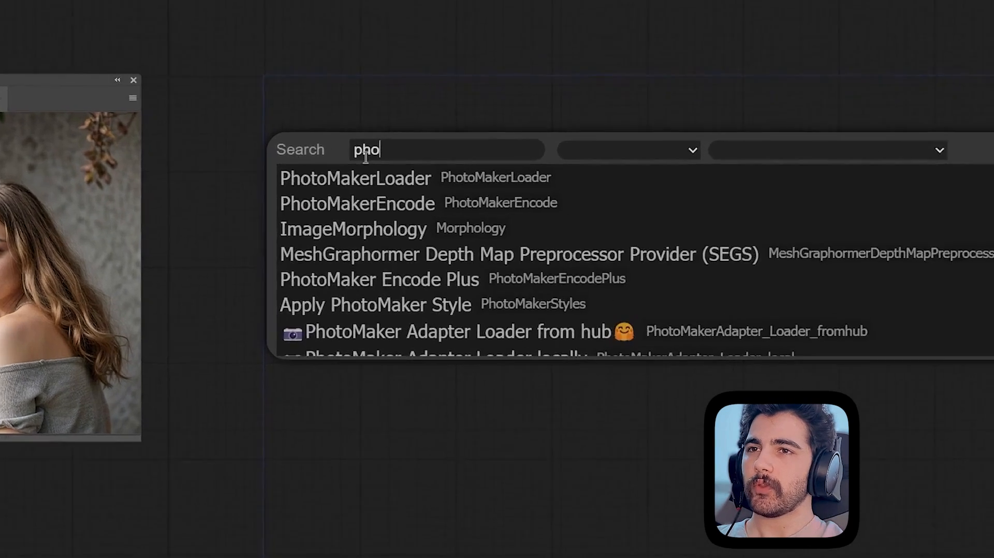
{"action": "scroll", "coordinate": [440, 269], "scroll_direction": "down", "scroll_amount": 2}
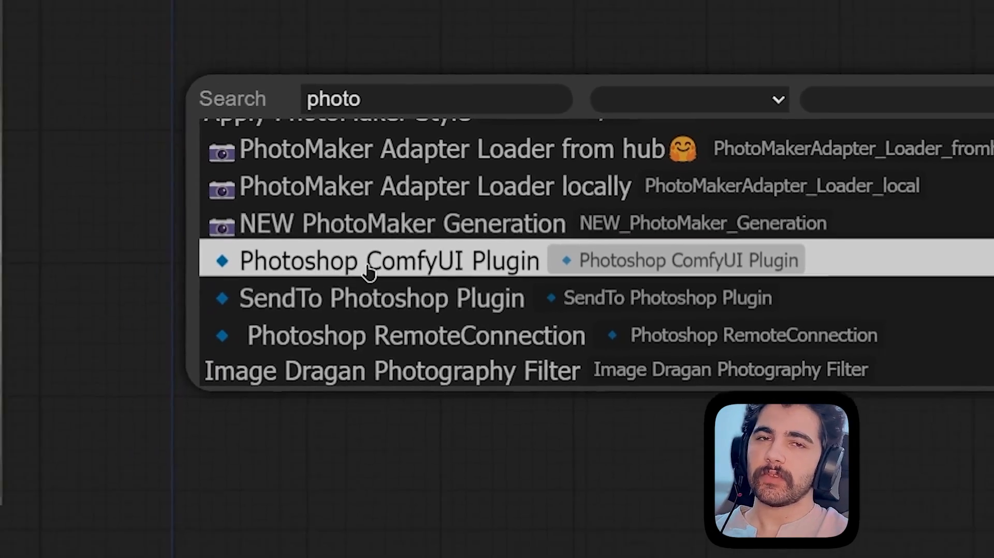
{"action": "left_click", "coordinate": [349, 269]}
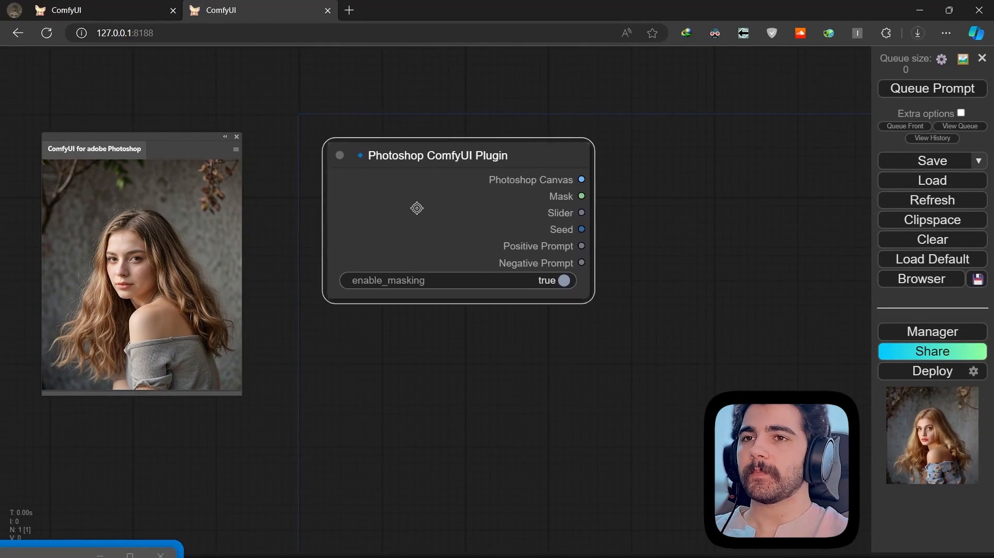
Connect the plugin node's Photoshop Canvas output to a new Preview Image node and place it close beside the plugin node
{"action": "scroll", "coordinate": [614, 202], "scroll_direction": "up", "scroll_amount": 3}
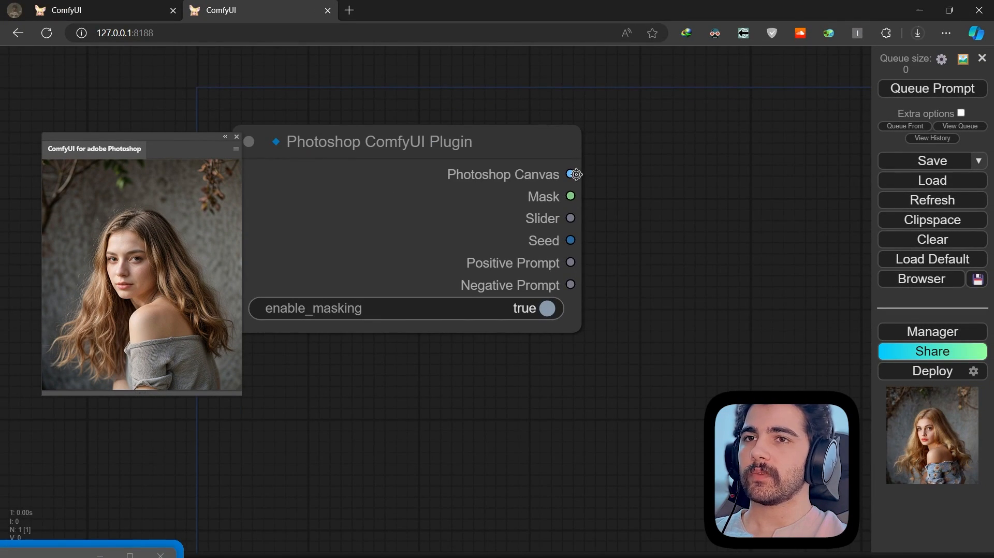
{"action": "scroll", "coordinate": [576, 174], "scroll_direction": "down", "scroll_amount": 3}
{"action": "left_click_drag", "start_coordinate": [602, 195], "coordinate": [566, 203]}
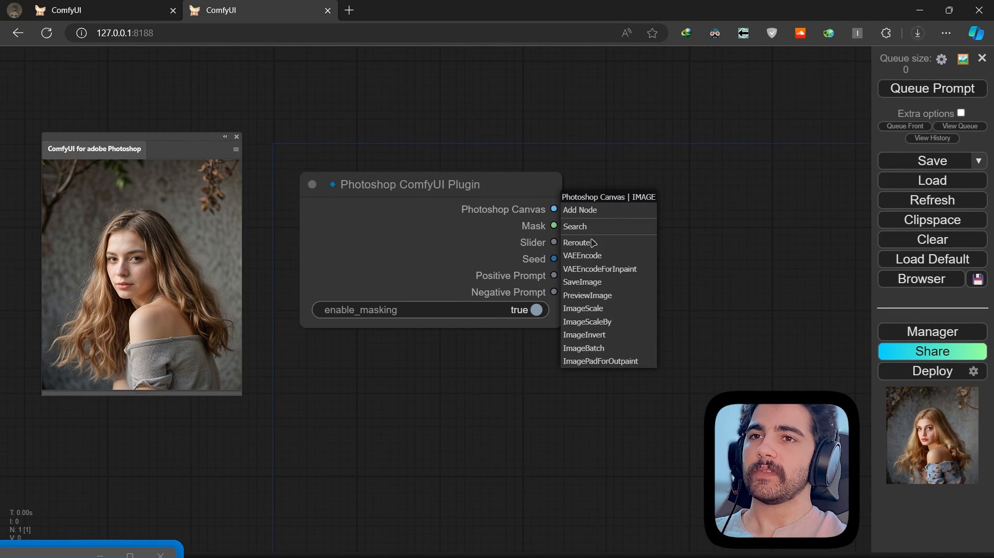
{"action": "left_click", "coordinate": [587, 290]}
{"action": "left_click_drag", "start_coordinate": [743, 272], "coordinate": [625, 284]}
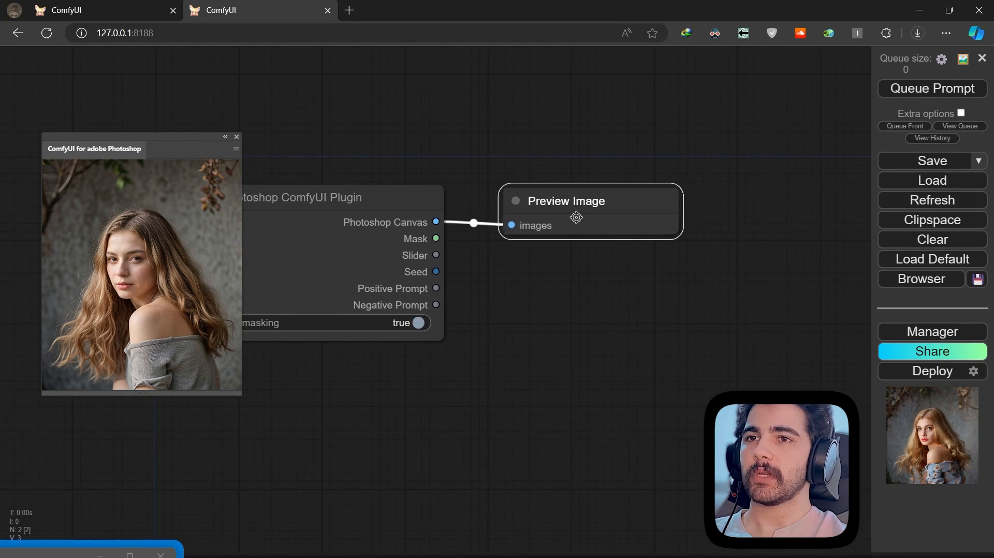
{"action": "left_click_drag", "start_coordinate": [581, 217], "coordinate": [535, 215]}
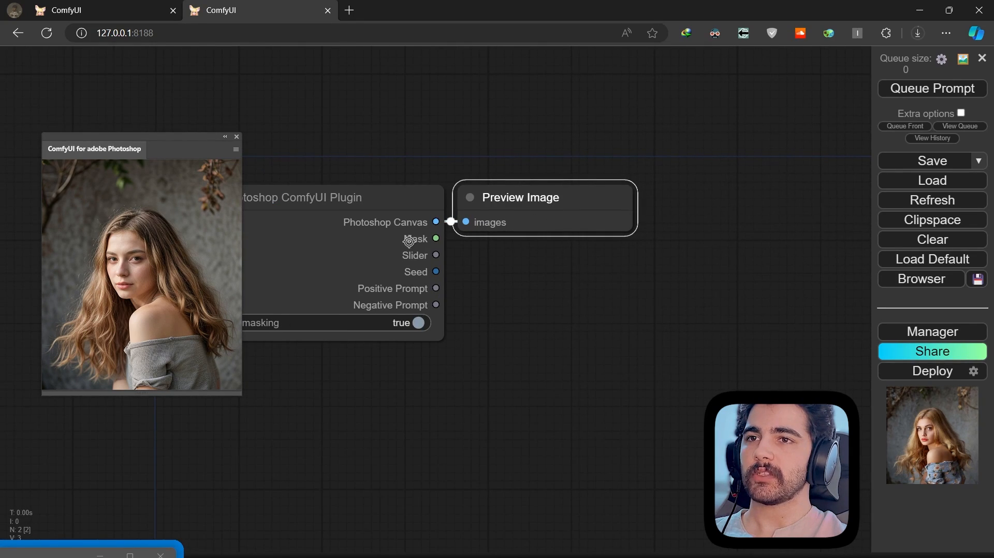
Add a Mask Preview node next to Preview Image and connect it to the plugin node's Mask output
{"action": "double_click", "coordinate": [623, 285]}
{"action": "type", "text": "maskpr"}
{"action": "left_click", "coordinate": [576, 345]}
{"action": "left_click_drag", "start_coordinate": [655, 288], "coordinate": [662, 220]}
{"action": "left_click", "coordinate": [739, 277]}
Route the Slider output through a CR Float To String node into a Show Text node, collapsing the converter
{"action": "left_click_drag", "start_coordinate": [435, 254], "coordinate": [504, 312]}
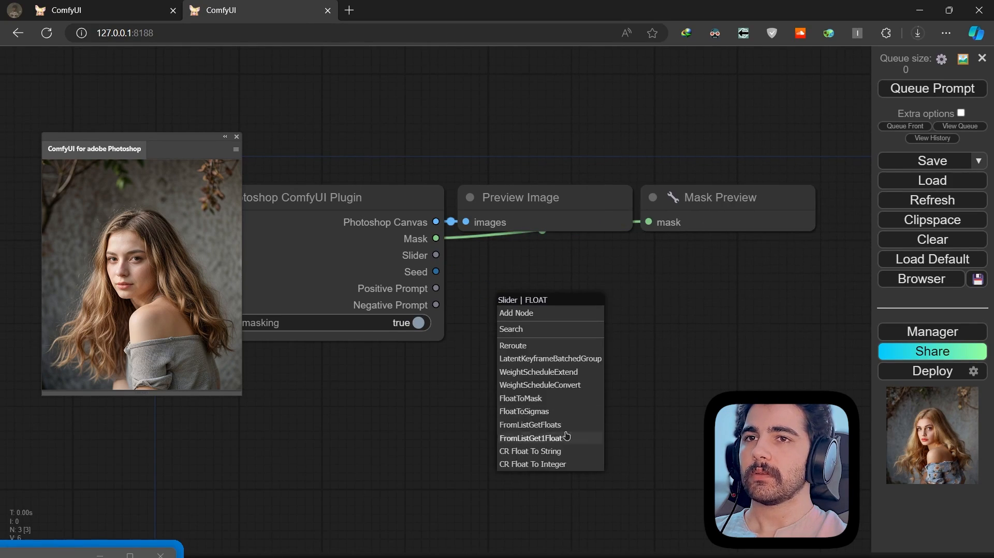
{"action": "left_click", "coordinate": [553, 451]}
{"action": "left_click_drag", "start_coordinate": [756, 326], "coordinate": [568, 397]}
{"action": "left_click", "coordinate": [592, 450]}
{"action": "left_click", "coordinate": [514, 301]}
{"action": "left_click_drag", "start_coordinate": [621, 386], "coordinate": [516, 345]}
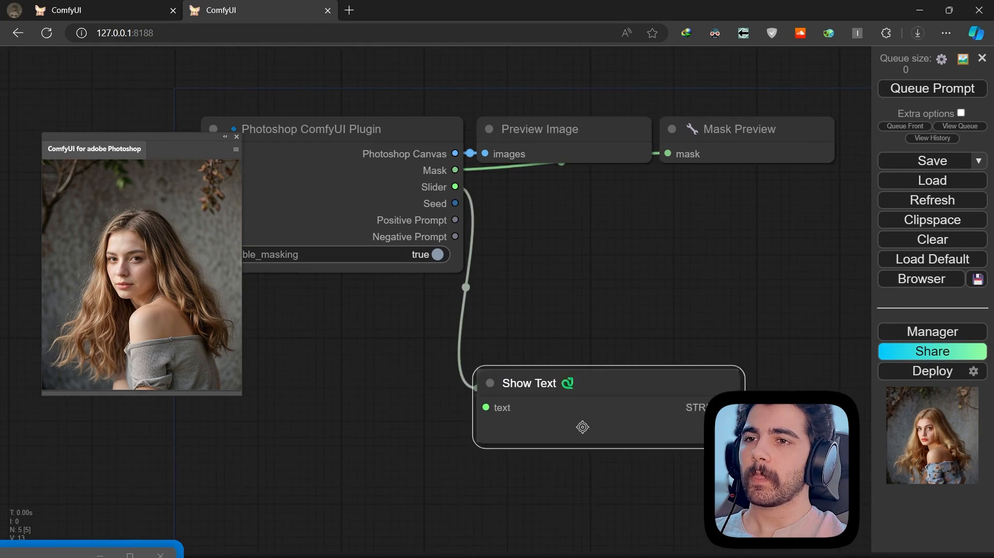
Retitle the Show Text node connected to the Slider output as "slider"
{"action": "double_click", "coordinate": [517, 322]}
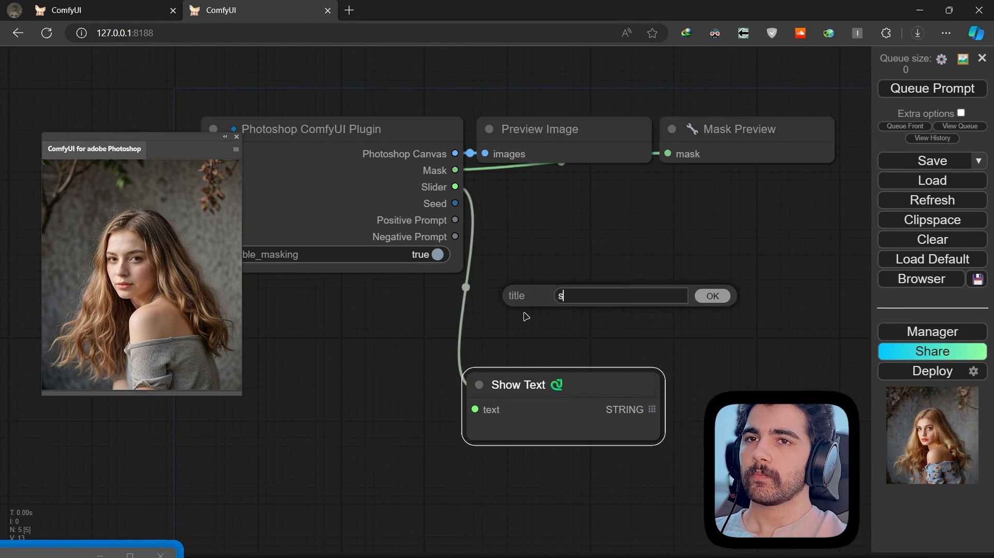
{"action": "type", "text": "slider"}
{"action": "key", "text": "Return"}
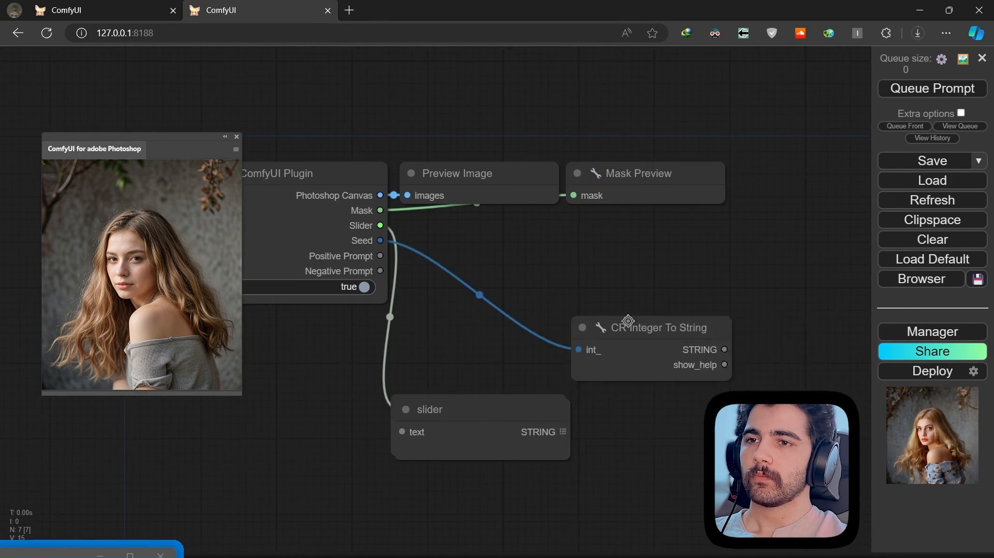
Collapse the CR Integer To String node on the Seed output and title its Show Text node "seed"
{"action": "left_click", "coordinate": [582, 328]}
{"action": "right_click", "coordinate": [620, 406]}
{"action": "left_click", "coordinate": [626, 295]}
{"action": "type", "text": "seed"}
{"action": "key", "text": "Return"}
Add Show Text nodes beside Mask Preview for the Positive Prompt and Negative Prompt outputs
{"action": "key", "text": "ctrl+v"}
{"action": "left_click_drag", "start_coordinate": [406, 326], "coordinate": [873, 311]}
{"action": "key", "text": "Delete"}
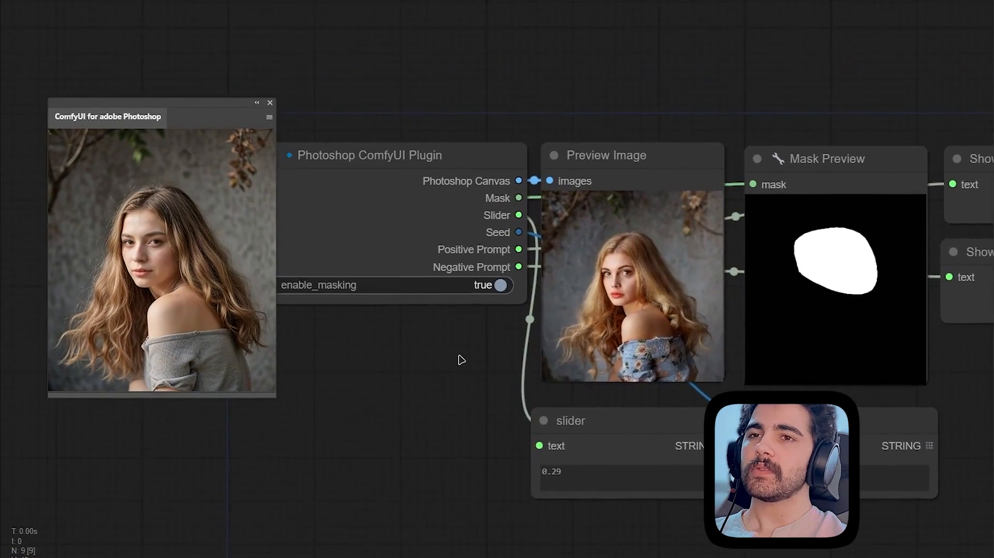
Test the Photoshop plugin panel by moving its slider to 0.61, 0.07 and 0.79, and trigger its seed randomizer
{"action": "scroll", "coordinate": [526, 284], "scroll_direction": "up", "scroll_amount": 1}
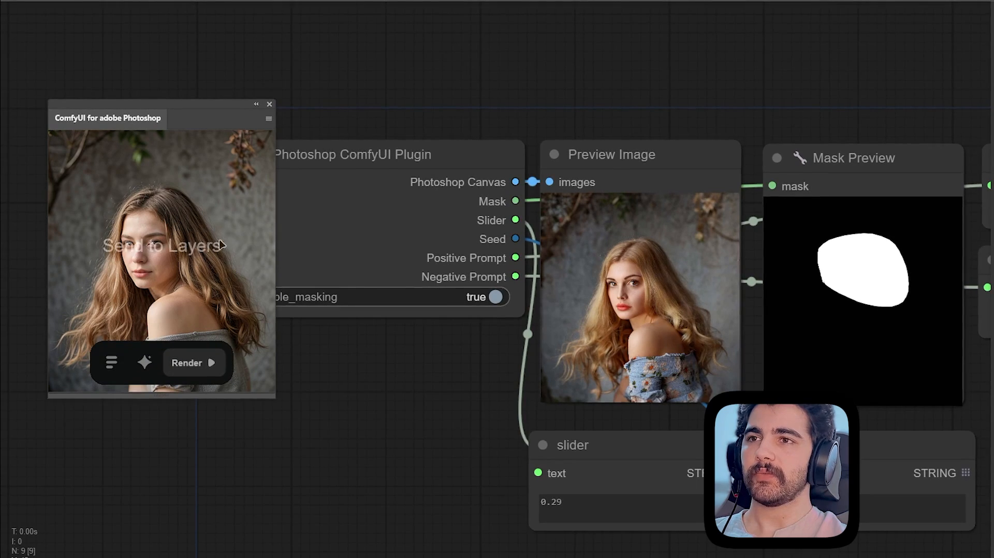
{"action": "left_click", "coordinate": [247, 224]}
{"action": "left_click", "coordinate": [246, 202]}
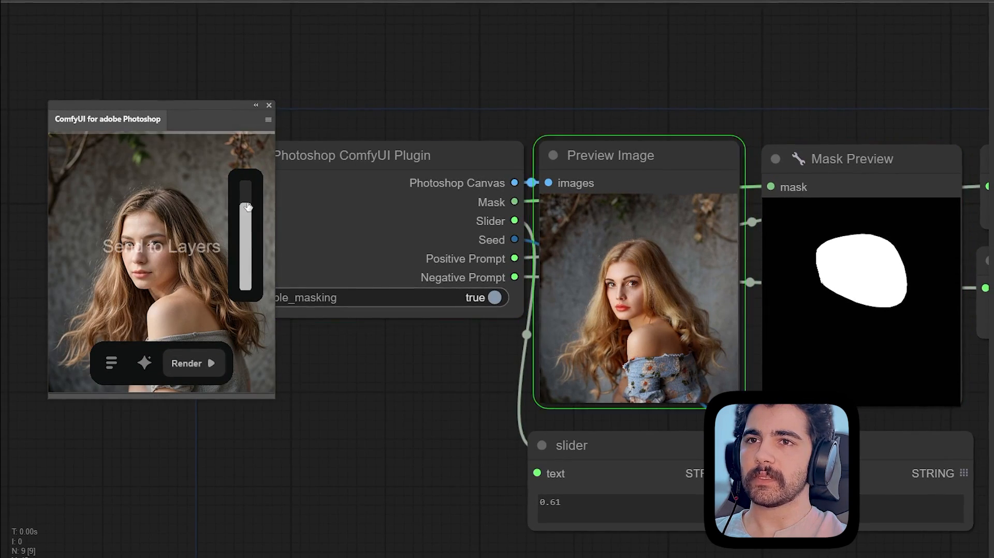
{"action": "left_click", "coordinate": [240, 235]}
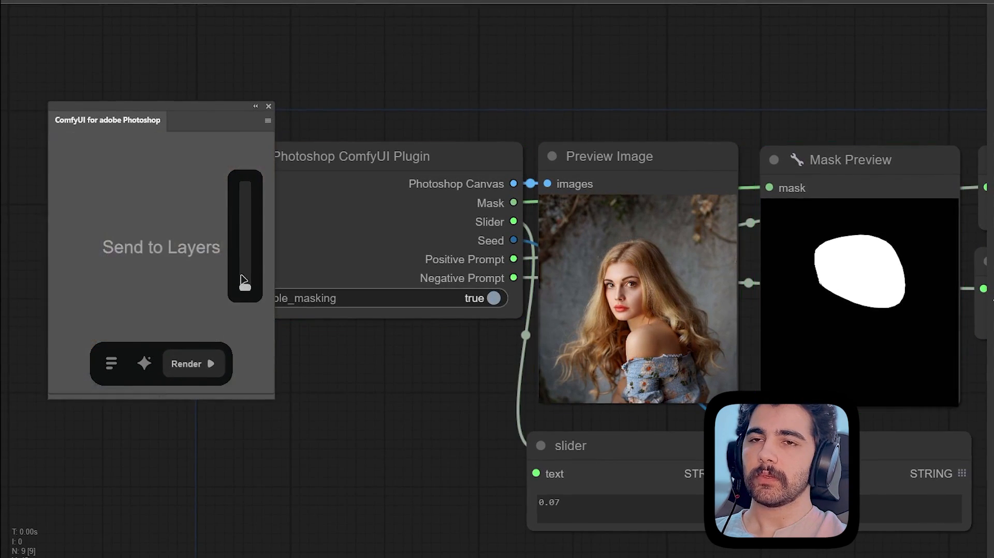
{"action": "left_click", "coordinate": [245, 204]}
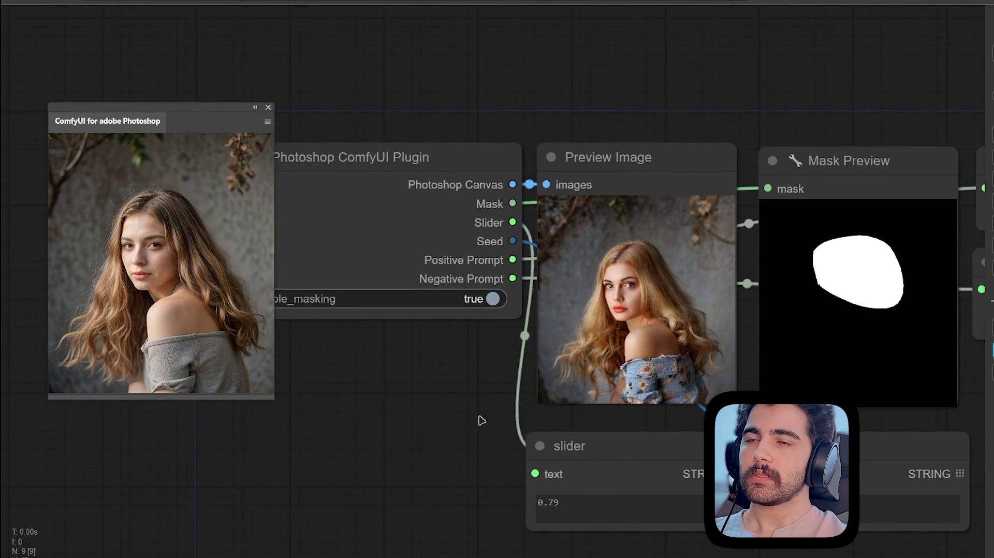
{"action": "left_click", "coordinate": [139, 363]}
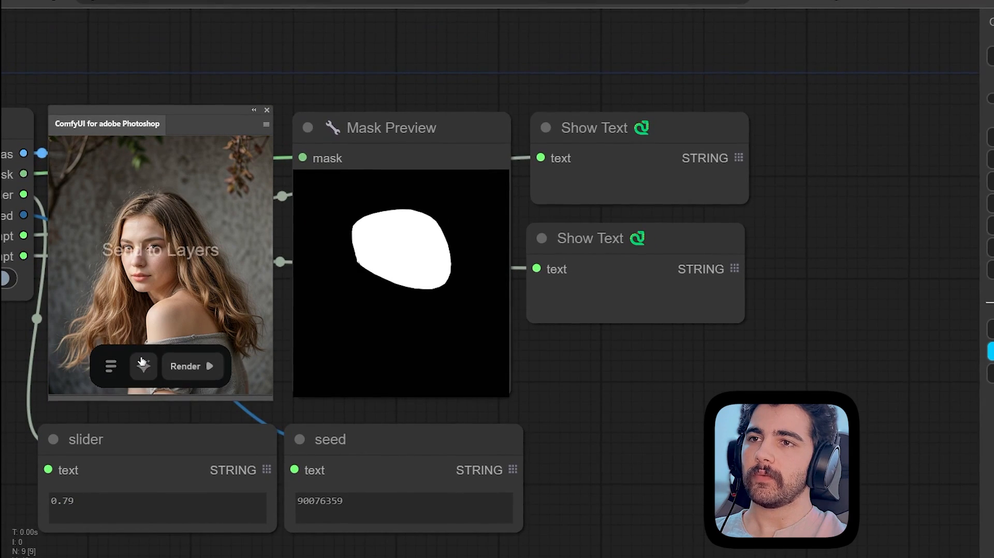
In the Photoshop plugin panel, enter "postive" as the prompt and "negative prompt is here" as the negative prompt
{"action": "left_click", "coordinate": [143, 365]}
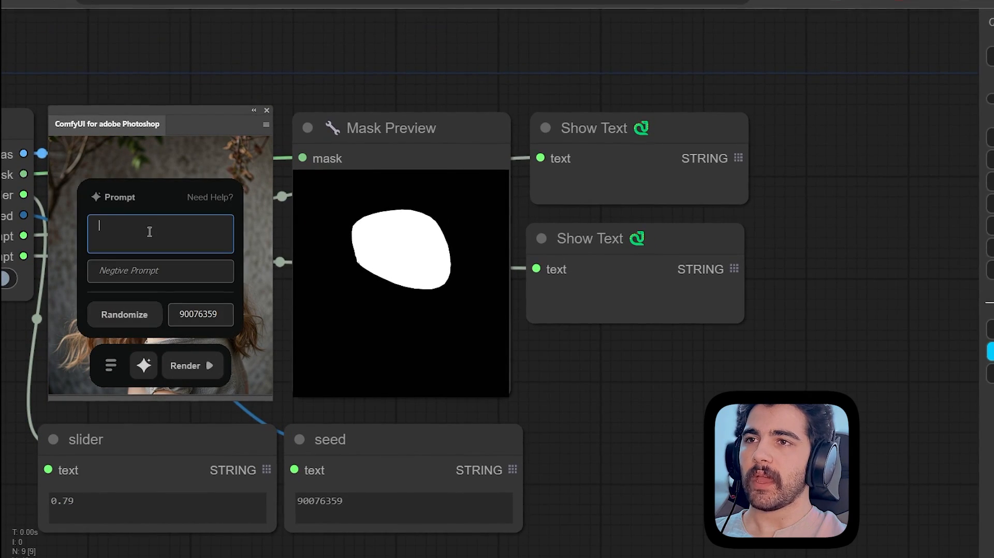
{"action": "type", "text": "A"}
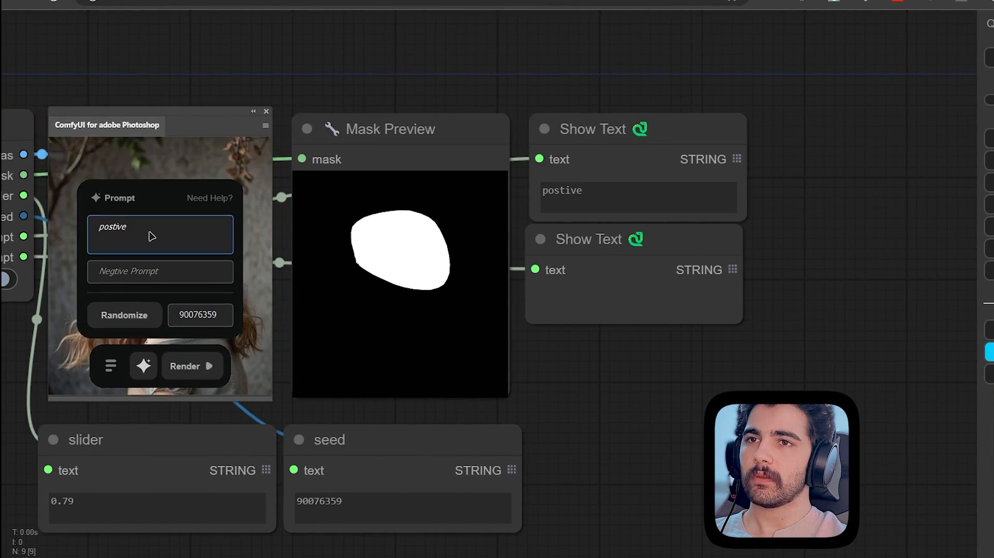
{"action": "type", "text": "negative pro"}
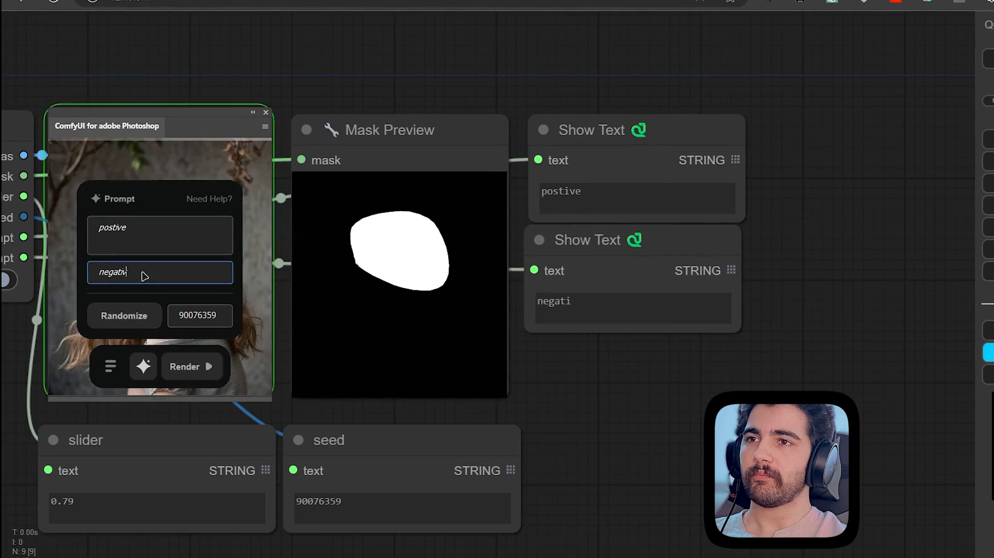
{"action": "type", "text": "mpt is here"}
Color the Show Text node for the negative prompt red and separate it slightly from the positive one
{"action": "left_click", "coordinate": [670, 276]}
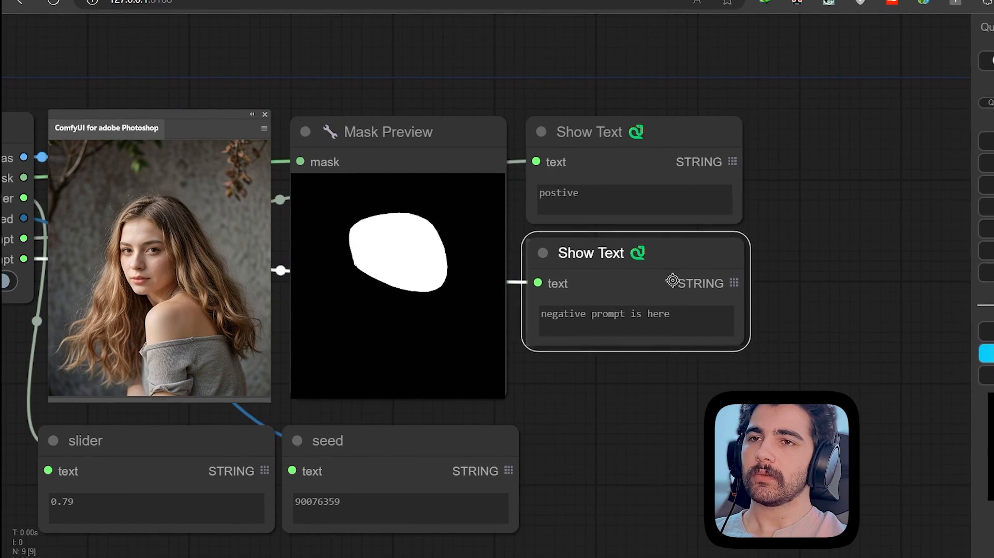
{"action": "right_click", "coordinate": [671, 269]}
{"action": "left_click", "coordinate": [787, 362]}
{"action": "scroll", "coordinate": [789, 333], "scroll_direction": "down", "scroll_amount": 1}
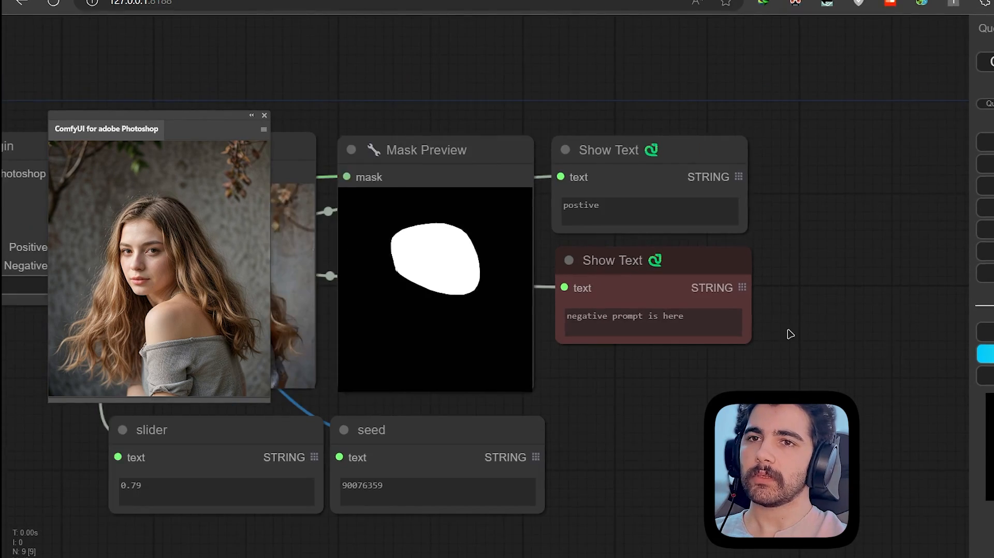
Search for "photos" and add a SendTo Photoshop Plugin node beside the Show Text nodes
{"action": "left_click_drag", "start_coordinate": [790, 333], "coordinate": [918, 339]}
{"action": "left_click_drag", "start_coordinate": [754, 381], "coordinate": [846, 349]}
{"action": "scroll", "coordinate": [833, 345], "scroll_direction": "down", "scroll_amount": 1}
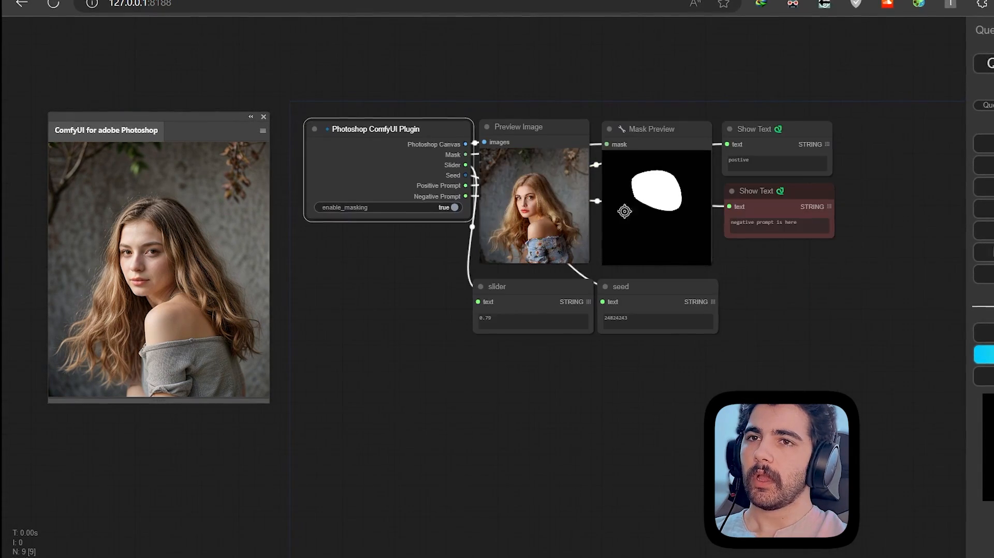
{"action": "left_click_drag", "start_coordinate": [910, 205], "coordinate": [754, 246]}
{"action": "double_click", "coordinate": [754, 246]}
{"action": "type", "text": "photos"}
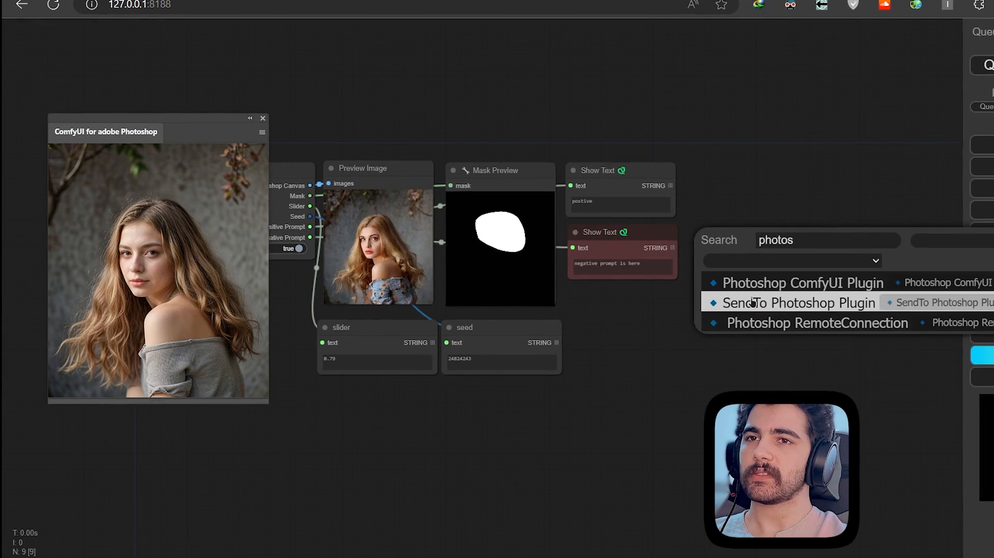
{"action": "left_click", "coordinate": [761, 305]}
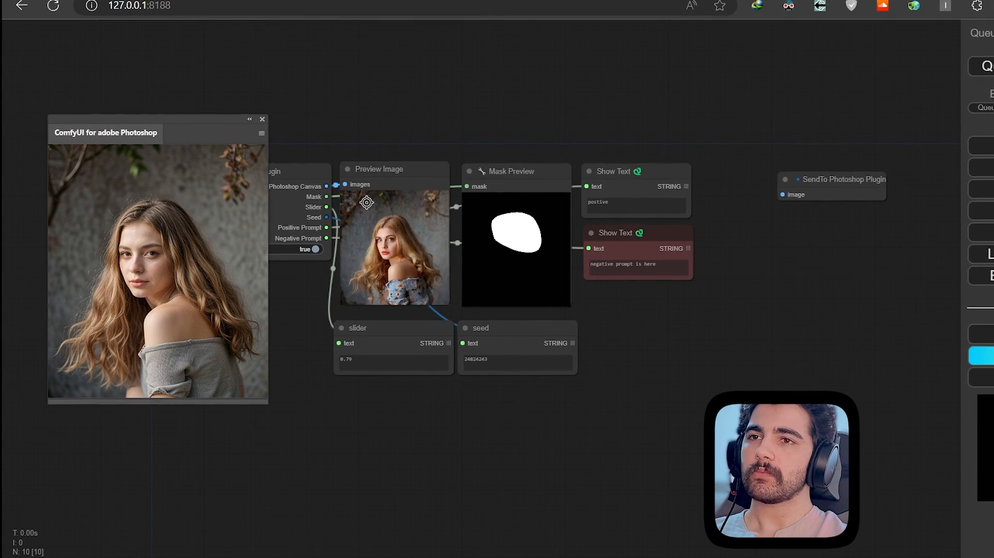
Add an Invert Image node fed by the Photoshop Canvas output and link its result to the SendTo Photoshop Plugin node
{"action": "scroll", "coordinate": [717, 228], "scroll_direction": "up", "scroll_amount": 2}
{"action": "scroll", "coordinate": [724, 239], "scroll_direction": "down", "scroll_amount": 2}
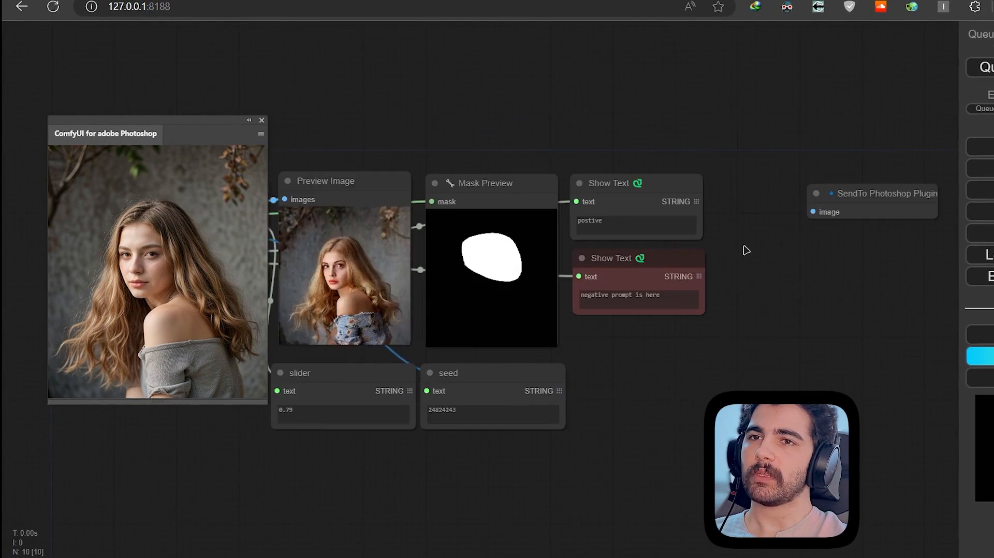
{"action": "double_click", "coordinate": [746, 270]}
{"action": "left_click_drag", "start_coordinate": [345, 210], "coordinate": [758, 289]}
{"action": "left_click", "coordinate": [782, 426]}
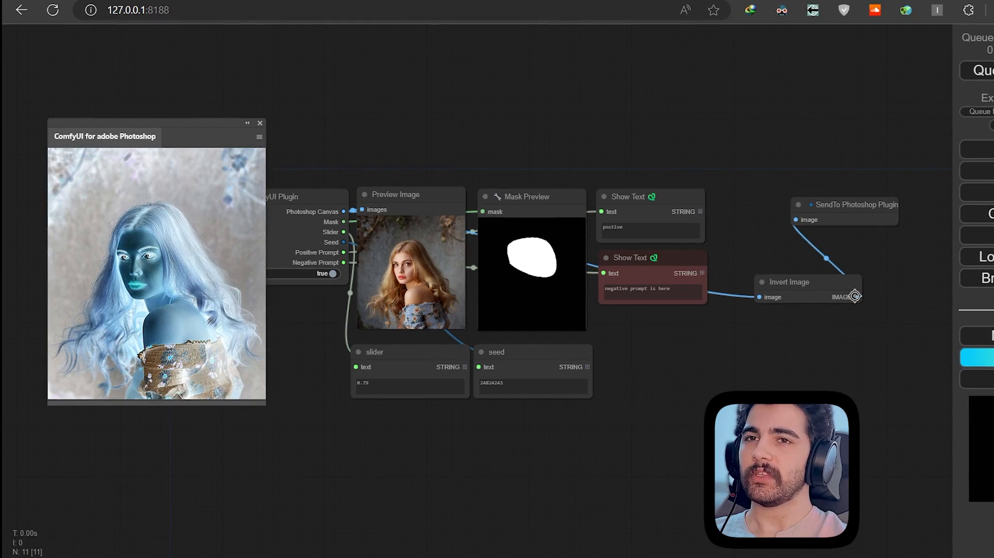
Attach a Preview Image node to the Invert Image output and arrange these nodes with SendTo Photoshop Plugin below the slider and seed nodes
{"action": "left_click_drag", "start_coordinate": [854, 296], "coordinate": [772, 326]}
{"action": "left_click_drag", "start_coordinate": [823, 252], "coordinate": [709, 253]}
{"action": "left_click_drag", "start_coordinate": [748, 215], "coordinate": [894, 224]}
{"action": "left_click_drag", "start_coordinate": [678, 387], "coordinate": [521, 449]}
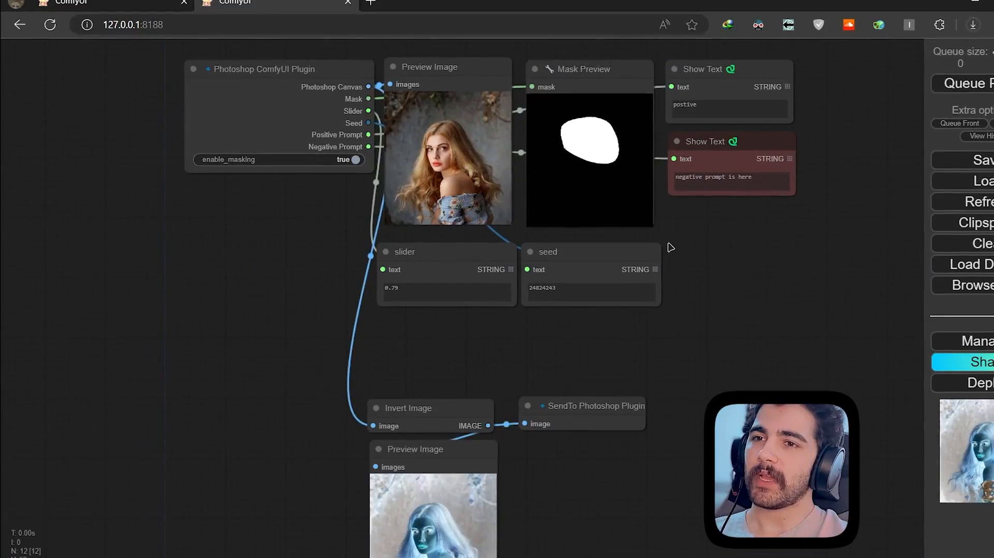
Add an Anything Everywhere node next to the Photoshop ComfyUI Plugin node's Photoshop Canvas output
{"action": "left_click_drag", "start_coordinate": [295, 237], "coordinate": [356, 339]}
{"action": "left_click_drag", "start_coordinate": [356, 211], "coordinate": [187, 202]}
{"action": "double_click", "coordinate": [276, 155]}
{"action": "type", "text": "any"}
{"action": "key", "text": "Return"}
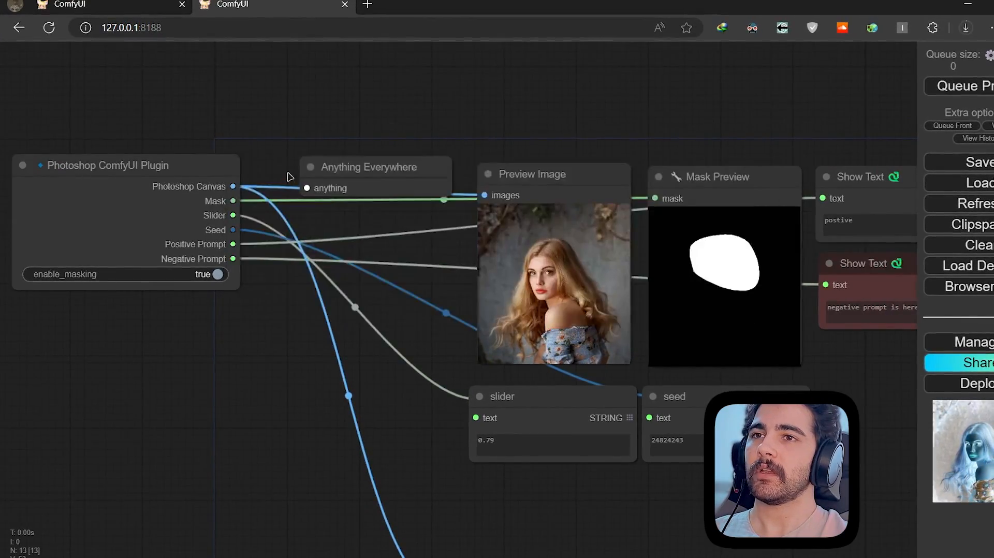
Replace the Photoshop Canvas output's direct links with a single connection to the Anything Everywhere node, and queue the prompt
{"action": "scroll", "coordinate": [289, 177], "scroll_direction": "up", "scroll_amount": 2}
{"action": "right_click", "coordinate": [221, 189]}
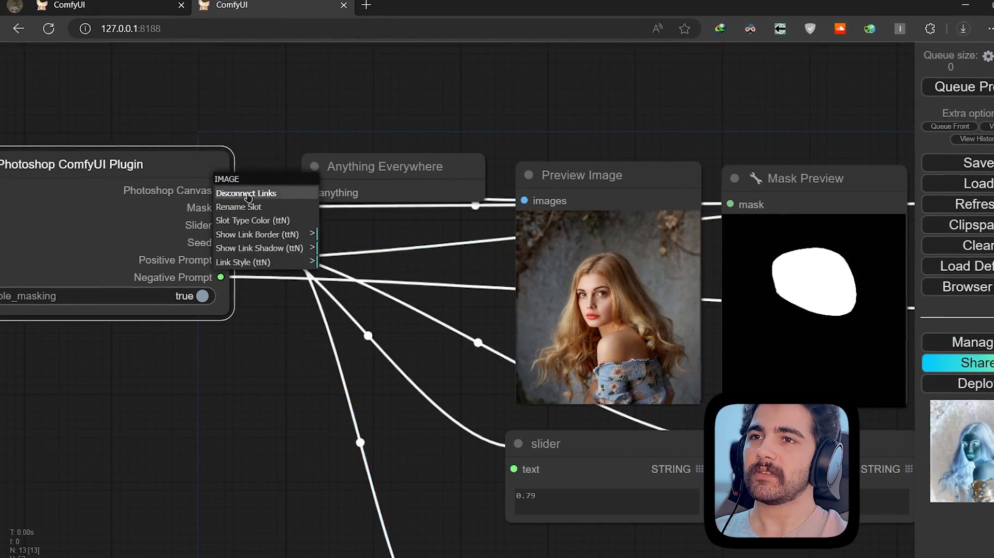
{"action": "left_click", "coordinate": [250, 194]}
{"action": "left_click_drag", "start_coordinate": [381, 190], "coordinate": [428, 126]}
{"action": "left_click", "coordinate": [955, 87]}
{"action": "scroll", "coordinate": [606, 157], "scroll_direction": "down", "scroll_amount": 4}
{"action": "scroll", "coordinate": [608, 157], "scroll_direction": "down", "scroll_amount": 4}
{"action": "scroll", "coordinate": [607, 287], "scroll_direction": "up", "scroll_amount": 3}
{"action": "left_click", "coordinate": [396, 106]}
{"action": "left_click_drag", "start_coordinate": [502, 107], "coordinate": [408, 124]}
{"action": "left_click", "coordinate": [932, 89]}
Collapse the Anything Everywhere node beside the Photoshop Canvas output and check the images input of Preview Image
{"action": "scroll", "coordinate": [494, 99], "scroll_direction": "up", "scroll_amount": 5}
{"action": "left_click_drag", "start_coordinate": [494, 183], "coordinate": [501, 65]}
{"action": "left_click_drag", "start_coordinate": [360, 220], "coordinate": [429, 303]}
{"action": "left_click_drag", "start_coordinate": [298, 263], "coordinate": [295, 270]}
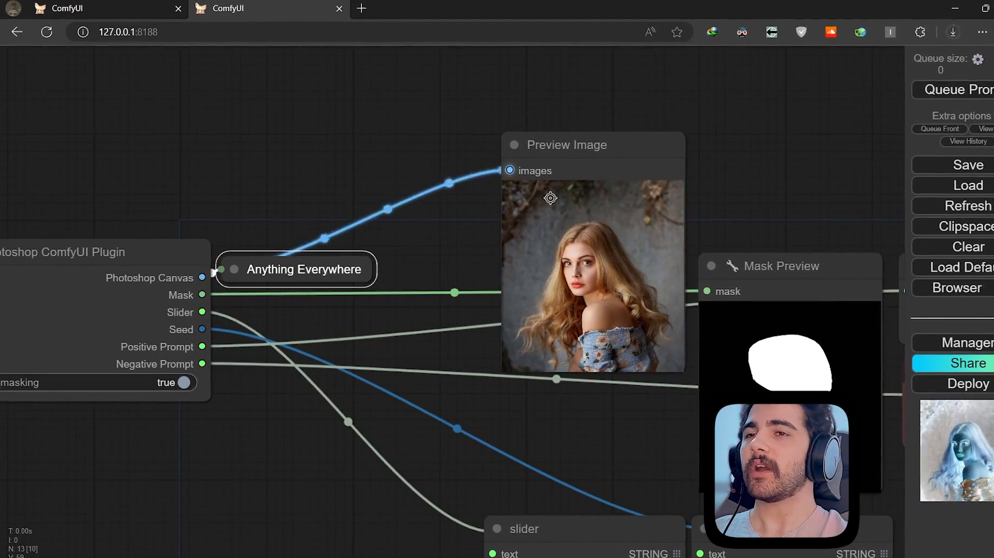
{"action": "scroll", "coordinate": [509, 171], "scroll_direction": "up", "scroll_amount": 8}
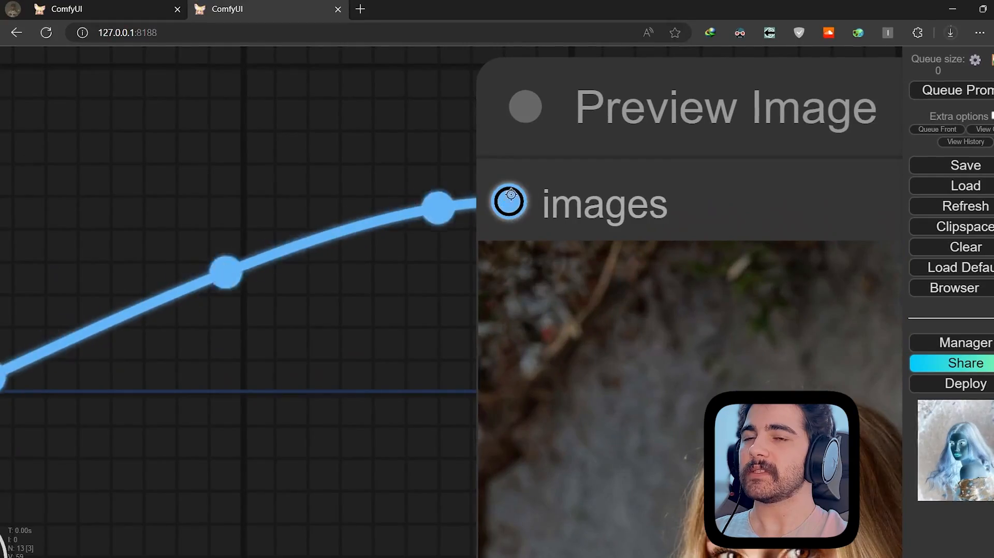
{"action": "scroll", "coordinate": [511, 208], "scroll_direction": "down", "scroll_amount": 5}
{"action": "scroll", "coordinate": [510, 209], "scroll_direction": "down", "scroll_amount": 5}
Add a second collapsed Anything Everywhere node and connect it to the Mask output of the plugin node
{"action": "left_click_drag", "start_coordinate": [481, 259], "coordinate": [450, 179]}
{"action": "left_click_drag", "start_coordinate": [539, 180], "coordinate": [526, 304]}
{"action": "left_click", "coordinate": [370, 318]}
{"action": "scroll", "coordinate": [370, 318], "scroll_direction": "down", "scroll_amount": 3}
{"action": "scroll", "coordinate": [284, 258], "scroll_direction": "down", "scroll_amount": 1}
{"action": "scroll", "coordinate": [250, 258], "scroll_direction": "up", "scroll_amount": 3}
{"action": "left_click_drag", "start_coordinate": [254, 259], "coordinate": [274, 305]}
{"action": "left_click_drag", "start_coordinate": [186, 281], "coordinate": [232, 304]}
{"action": "left_click_drag", "start_coordinate": [288, 302], "coordinate": [274, 290]}
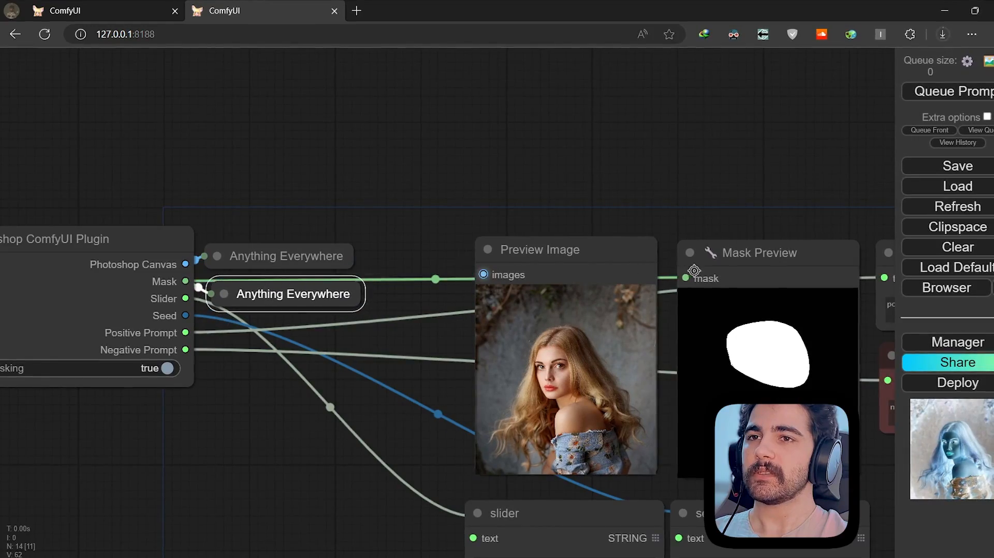
Stack the two collapsed Anything Everywhere nodes neatly beside the Photoshop Canvas and Mask outputs
{"action": "scroll", "coordinate": [319, 264], "scroll_direction": "up", "scroll_amount": 1}
{"action": "left_click_drag", "start_coordinate": [248, 323], "coordinate": [308, 252]}
{"action": "left_click_drag", "start_coordinate": [336, 196], "coordinate": [337, 181]}
{"action": "left_click_drag", "start_coordinate": [326, 238], "coordinate": [326, 219]}
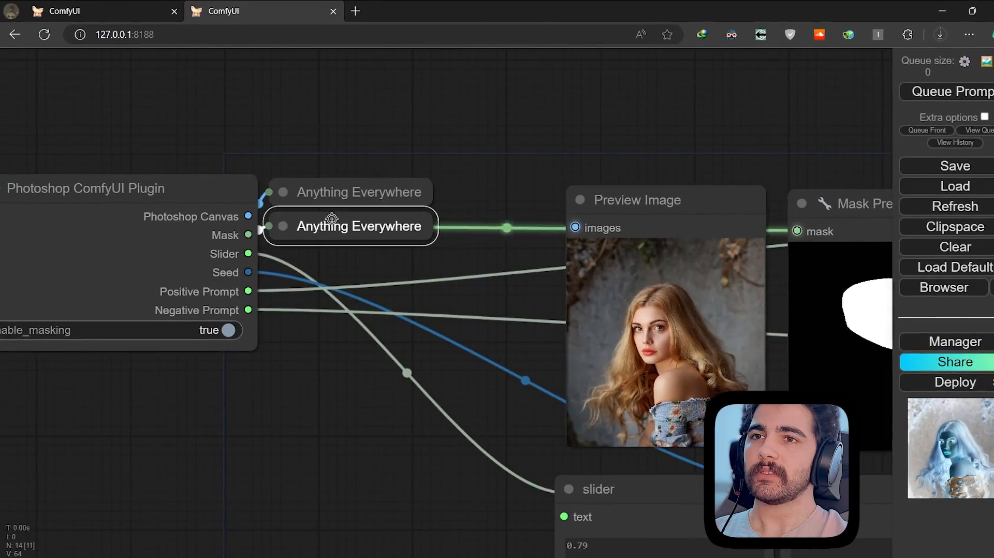
{"action": "left_click_drag", "start_coordinate": [660, 125], "coordinate": [591, 86]}
Retitle the Anything Everywhere node on the Photoshop Canvas output as "image"
{"action": "right_click", "coordinate": [256, 152]}
{"action": "left_click", "coordinate": [289, 258]}
{"action": "key", "text": "ctrl+a"}
{"action": "type", "text": "image"}
{"action": "key", "text": "Return"}
Retitle the Anything Everywhere node on the Mask output as "mask"
{"action": "right_click", "coordinate": [287, 259]}
{"action": "right_click", "coordinate": [249, 187]}
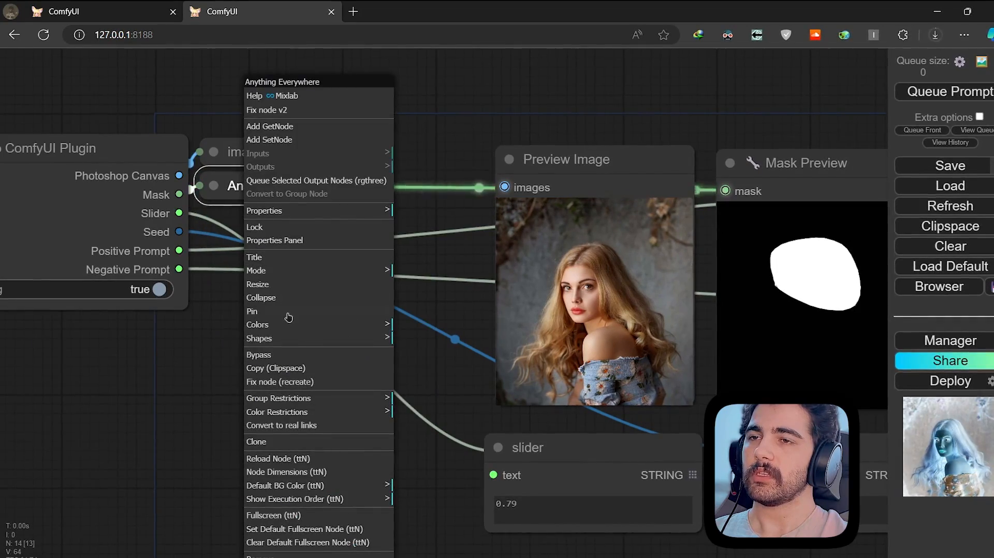
{"action": "left_click", "coordinate": [290, 257]}
{"action": "type", "text": "mask"}
{"action": "key", "text": "Return"}
Tuck the image and mask nodes partly behind the edge of the Photoshop ComfyUI Plugin node
{"action": "left_click_drag", "start_coordinate": [223, 186], "coordinate": [193, 197]}
{"action": "left_click_drag", "start_coordinate": [243, 159], "coordinate": [213, 171]}
{"action": "left_click", "coordinate": [142, 150]}
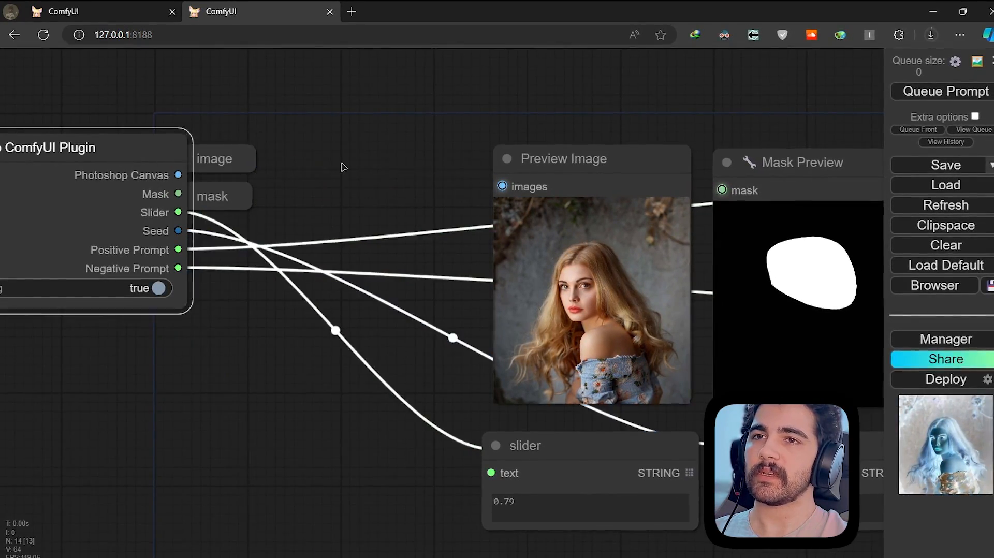
{"action": "left_click", "coordinate": [341, 165]}
{"action": "scroll", "coordinate": [339, 163], "scroll_direction": "down", "scroll_amount": 4}
{"action": "left_click_drag", "start_coordinate": [298, 144], "coordinate": [222, 192]}
{"action": "left_click_drag", "start_coordinate": [180, 161], "coordinate": [130, 152]}
{"action": "scroll", "coordinate": [173, 208], "scroll_direction": "down", "scroll_amount": 4}
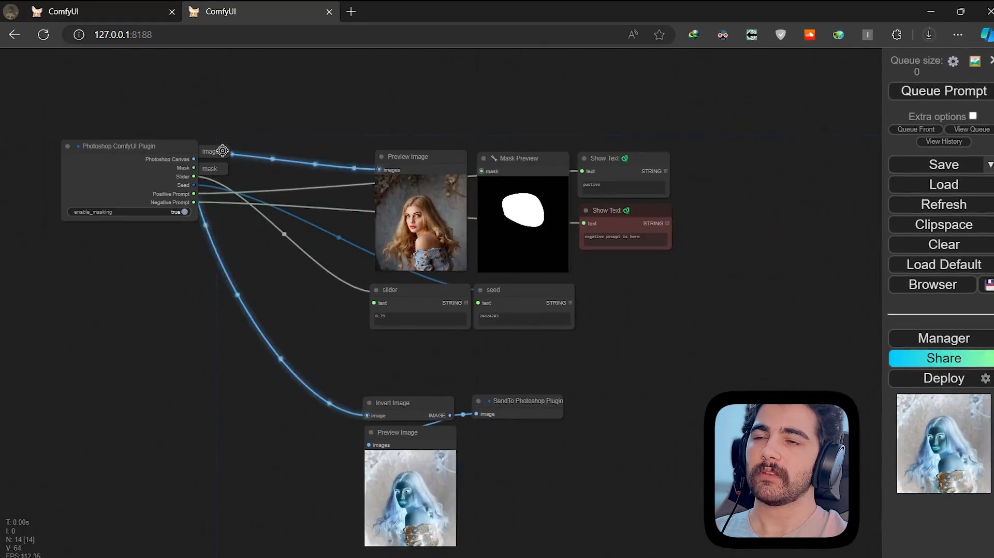
Delete the slider and seed nodes and both prompt Show Text nodes from the test graph
{"action": "scroll", "coordinate": [222, 151], "scroll_direction": "up", "scroll_amount": 6}
{"action": "left_click_drag", "start_coordinate": [171, 205], "coordinate": [475, 396]}
{"action": "scroll", "coordinate": [473, 396], "scroll_direction": "down", "scroll_amount": 2}
{"action": "left_click_drag", "start_coordinate": [693, 494], "coordinate": [542, 423]}
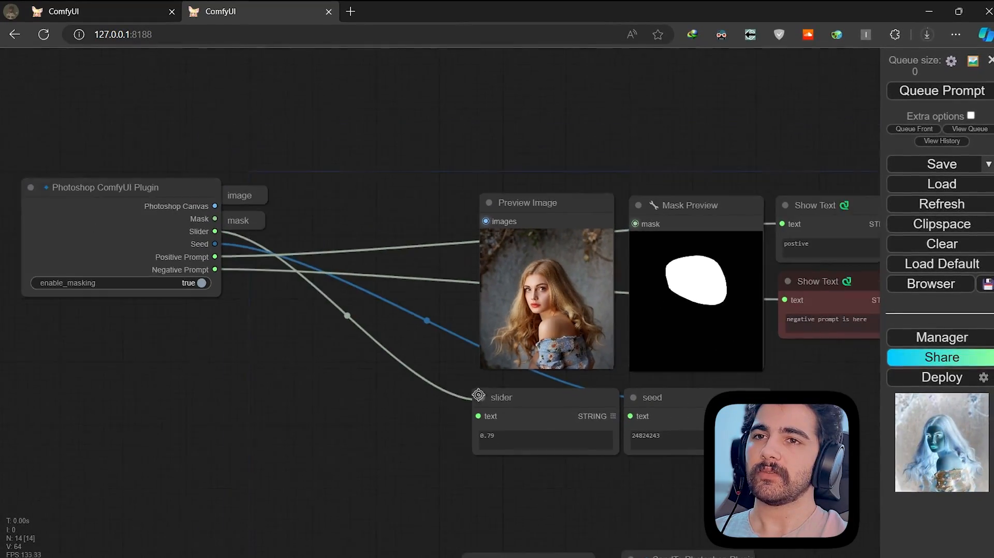
{"action": "key", "text": "Delete"}
{"action": "left_click_drag", "start_coordinate": [641, 465], "coordinate": [509, 458]}
{"action": "key", "text": "Delete"}
{"action": "left_click_drag", "start_coordinate": [633, 150], "coordinate": [822, 276]}
{"action": "scroll", "coordinate": [744, 374], "scroll_direction": "down", "scroll_amount": 3}
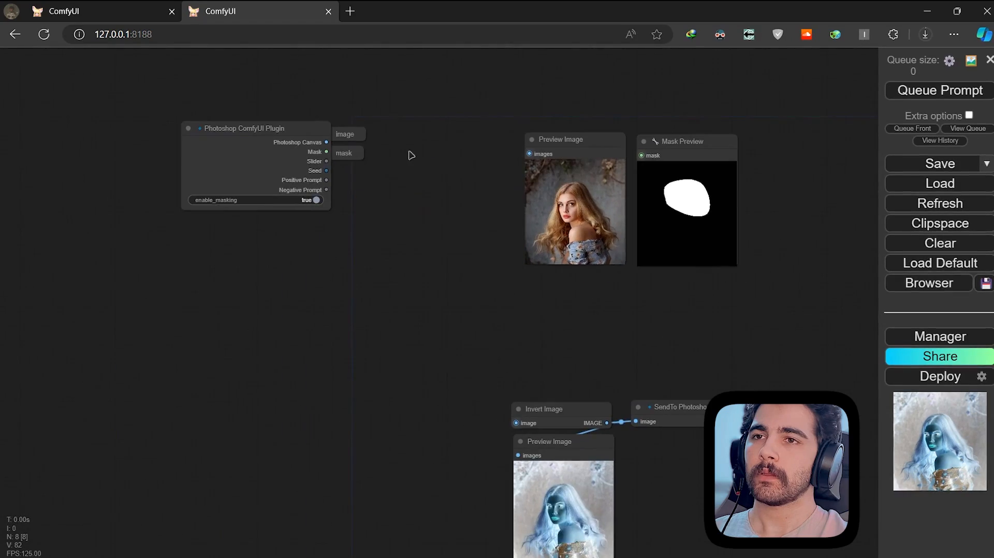
Move the Photoshop ComfyUI Plugin node down together with its image and mask nodes, and check the image node's virtual links
{"action": "left_click_drag", "start_coordinate": [388, 184], "coordinate": [321, 135]}
{"action": "left_click_drag", "start_coordinate": [356, 157], "coordinate": [343, 226]}
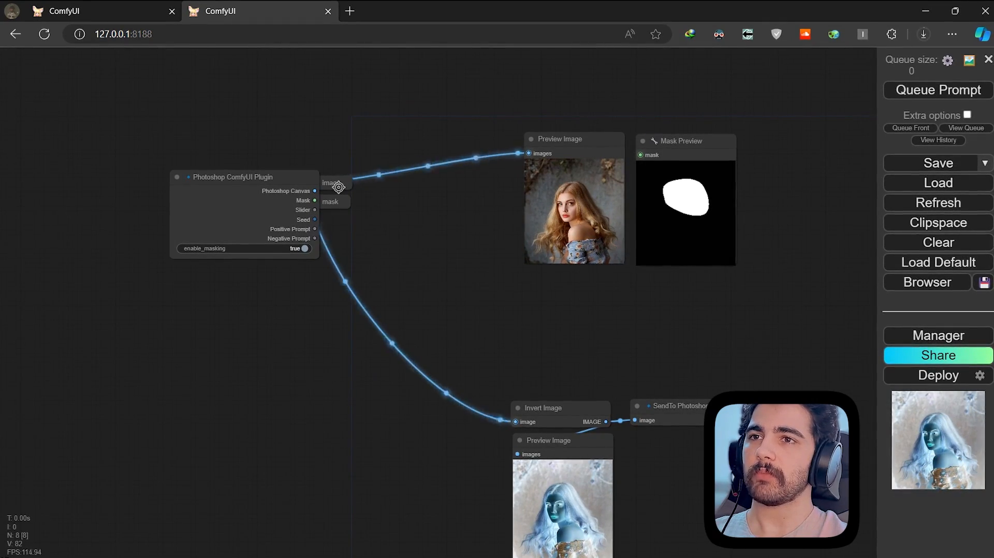
{"action": "left_click", "coordinate": [336, 201]}
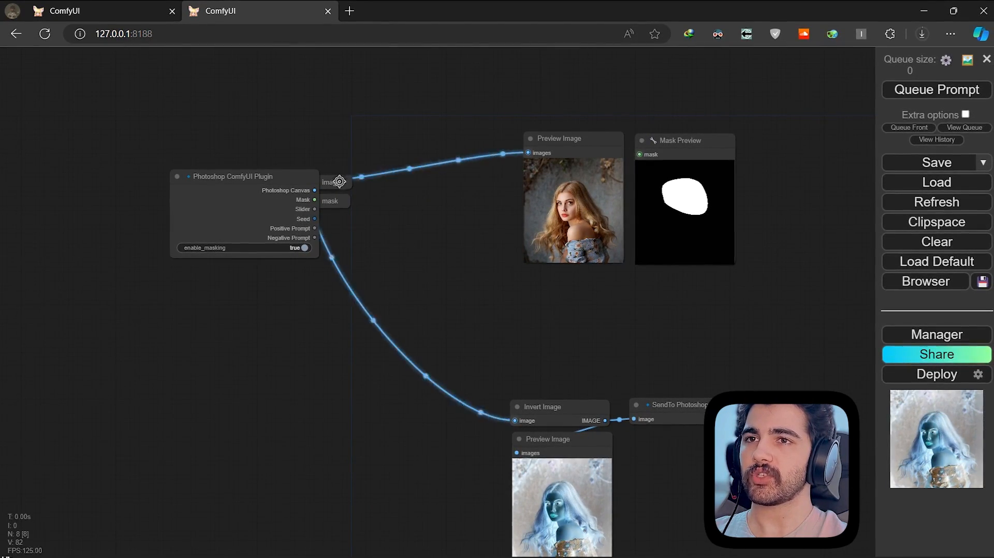
{"action": "scroll", "coordinate": [402, 188], "scroll_direction": "up", "scroll_amount": 2}
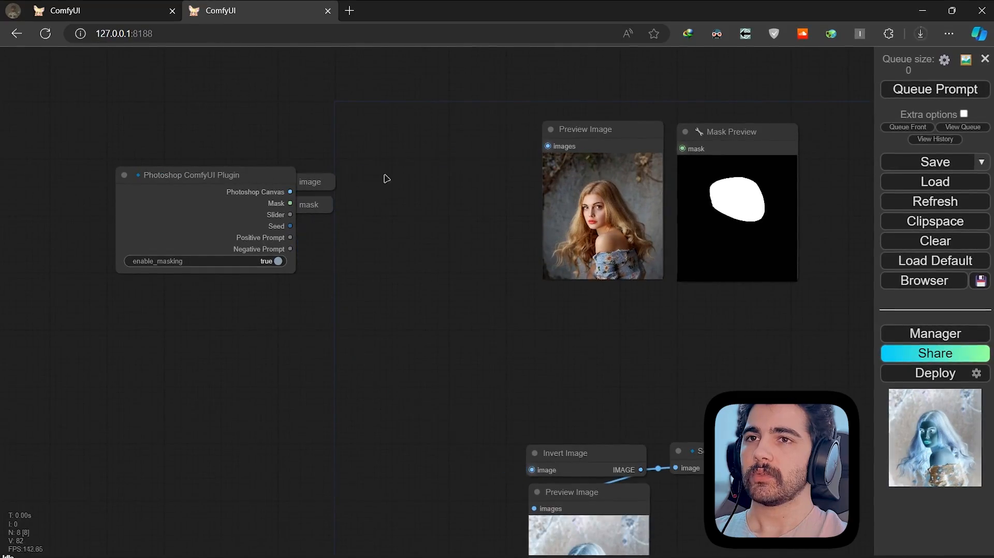
In the settings, set "Anything Everywhere show links" to "Mouseover node"
{"action": "left_click", "coordinate": [944, 60]}
{"action": "scroll", "coordinate": [554, 285], "scroll_direction": "down", "scroll_amount": 9}
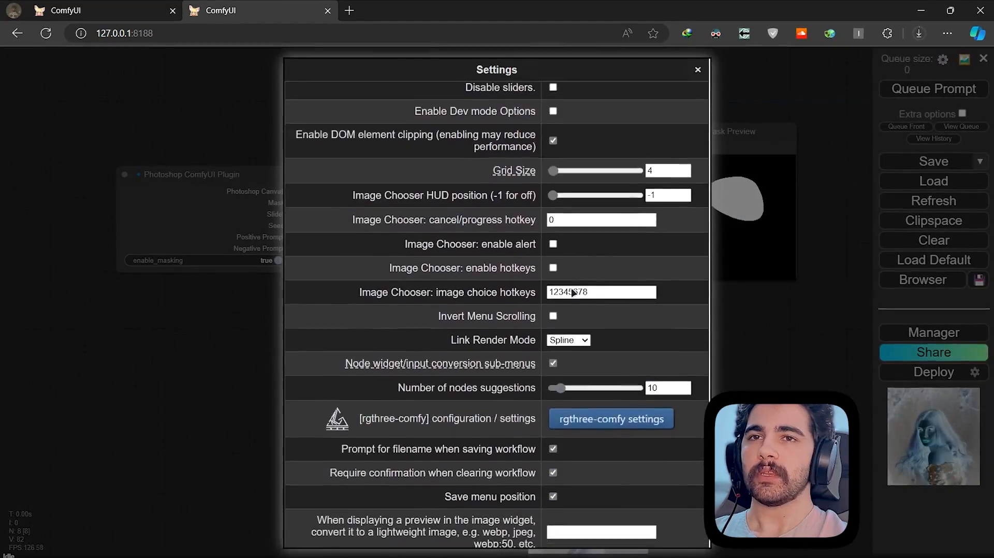
{"action": "scroll", "coordinate": [559, 305], "scroll_direction": "up", "scroll_amount": 10}
{"action": "scroll", "coordinate": [561, 307], "scroll_direction": "up", "scroll_amount": 3}
{"action": "left_click_drag", "start_coordinate": [385, 410], "coordinate": [536, 410]}
{"action": "left_click", "coordinate": [606, 410]}
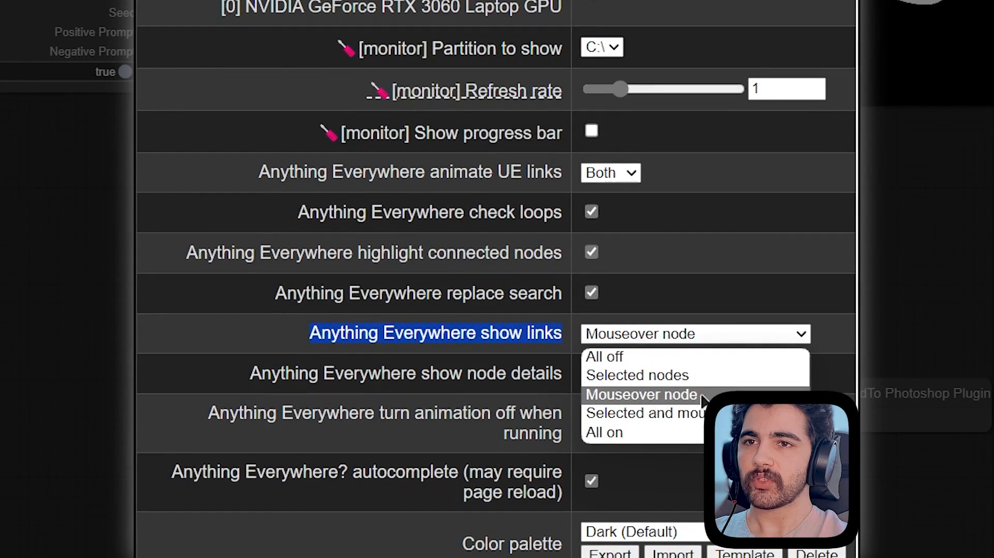
{"action": "left_click", "coordinate": [683, 394]}
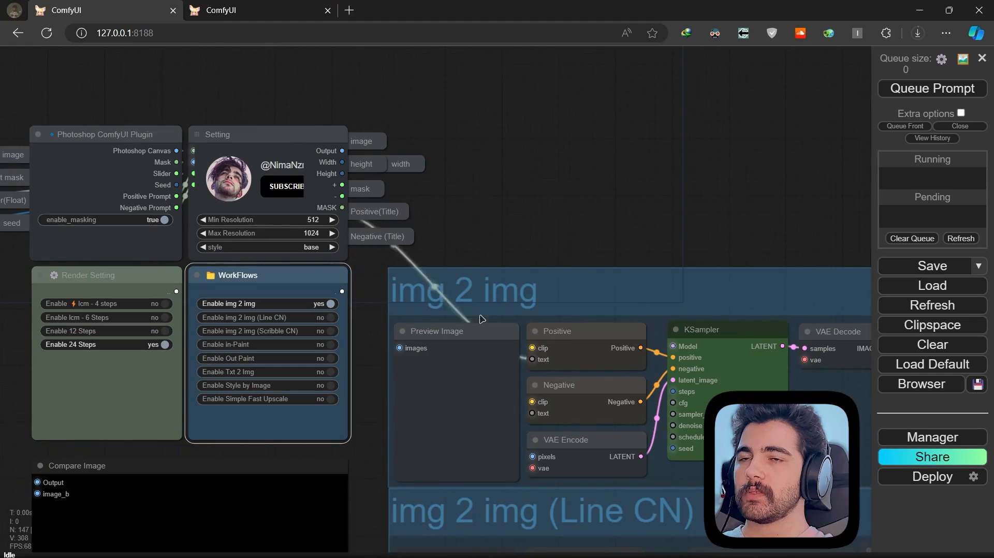
Examine the full workflow's Photoshop ComfyUI Plugin and Setting nodes, the collapsed broadcast nodes around them, and the overall group layout
{"action": "mouse_move", "coordinate": [576, 441]}
{"action": "left_mouse_down"}
{"action": "mouse_move", "coordinate": [589, 152]}
{"action": "mouse_move", "coordinate": [586, 451]}
{"action": "left_mouse_up"}
{"action": "left_click", "coordinate": [655, 227]}
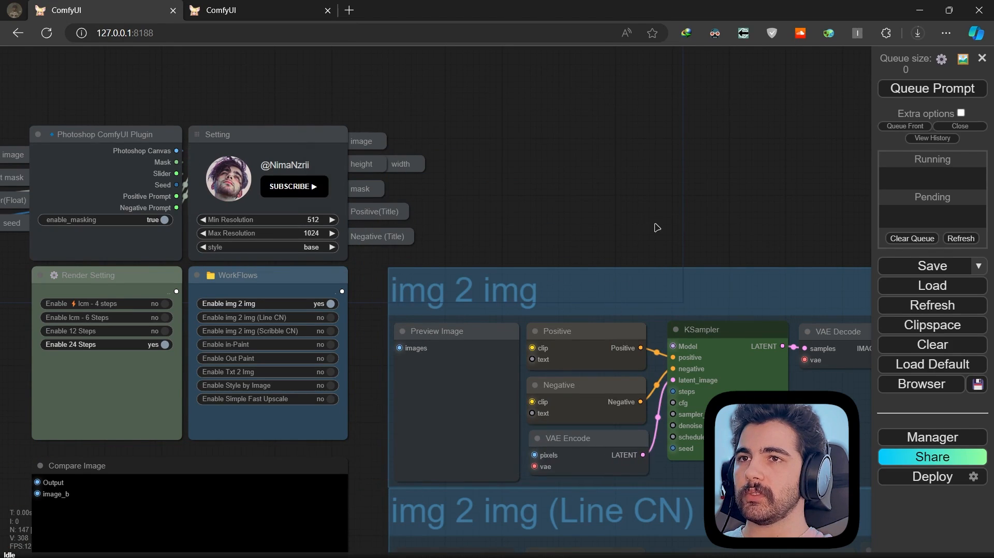
{"action": "left_click_drag", "start_coordinate": [656, 227], "coordinate": [599, 219]}
{"action": "scroll", "coordinate": [600, 219], "scroll_direction": "down", "scroll_amount": 1}
{"action": "scroll", "coordinate": [599, 219], "scroll_direction": "down", "scroll_amount": 1}
{"action": "scroll", "coordinate": [351, 167], "scroll_direction": "up", "scroll_amount": 3}
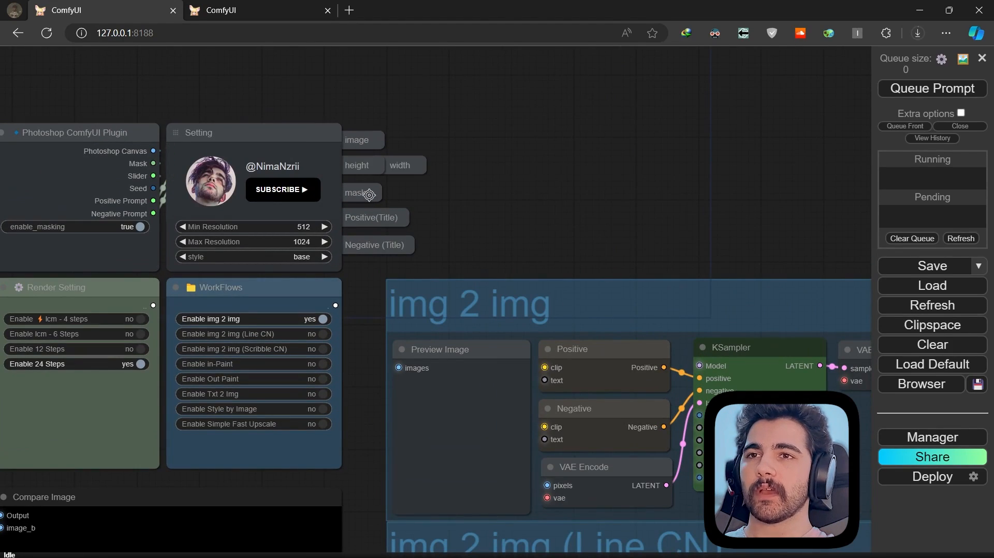
{"action": "left_click_drag", "start_coordinate": [369, 213], "coordinate": [589, 203]}
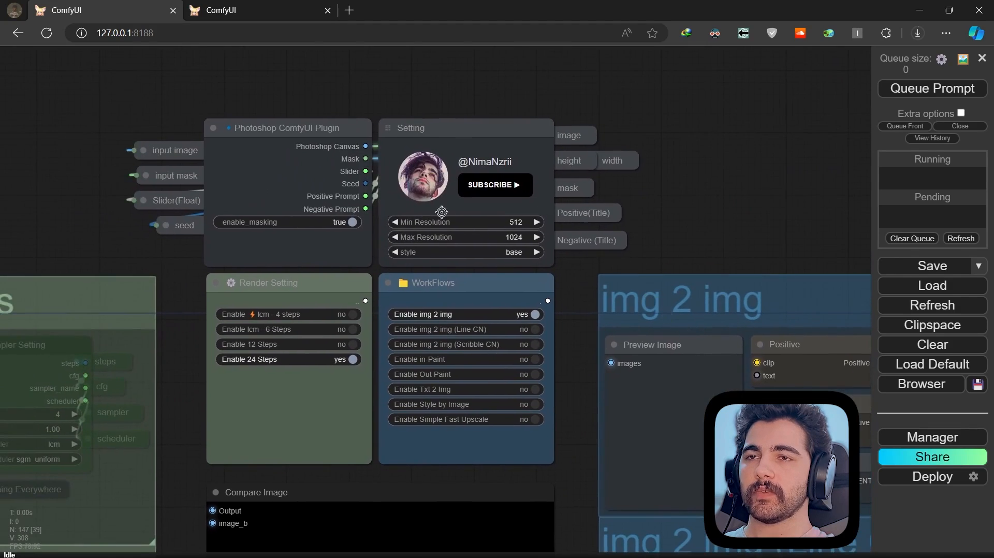
{"action": "scroll", "coordinate": [167, 200], "scroll_direction": "down", "scroll_amount": 3}
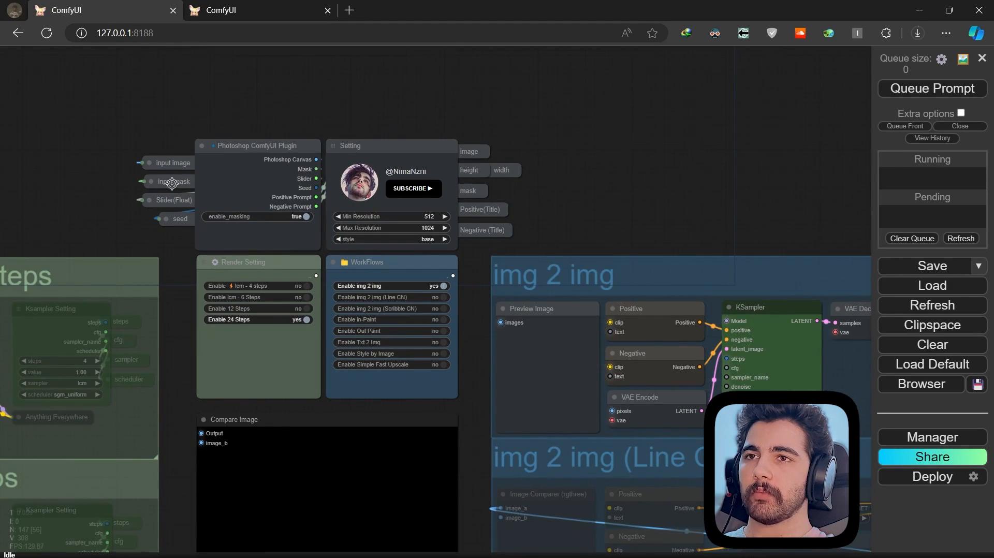
{"action": "scroll", "coordinate": [411, 100], "scroll_direction": "up", "scroll_amount": 3}
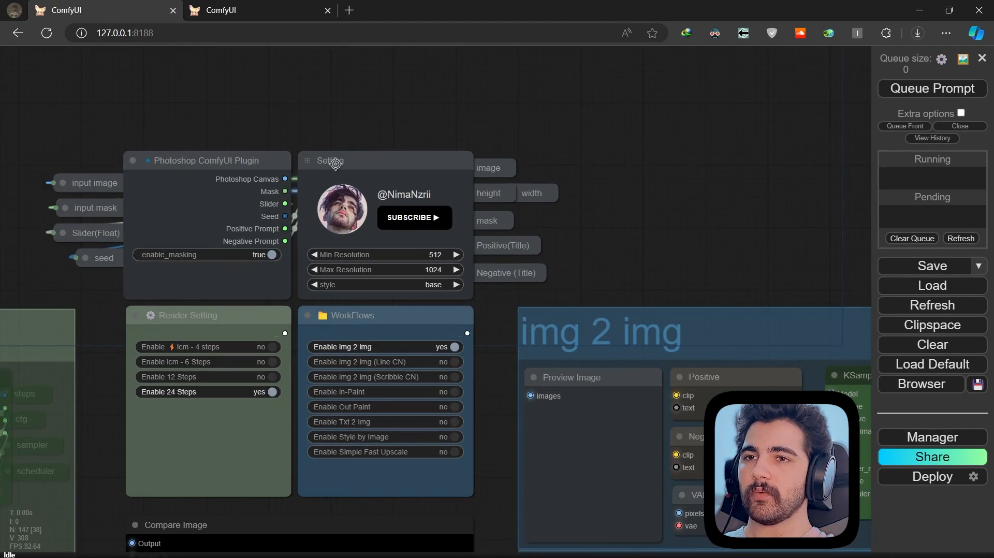
{"action": "scroll", "coordinate": [513, 104], "scroll_direction": "down", "scroll_amount": 6}
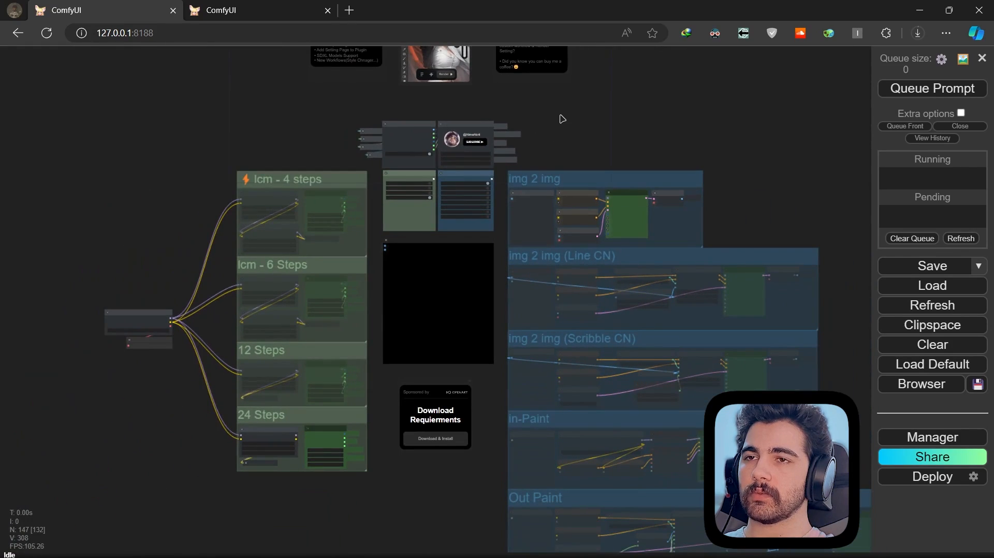
{"action": "scroll", "coordinate": [438, 103], "scroll_direction": "up", "scroll_amount": 6}
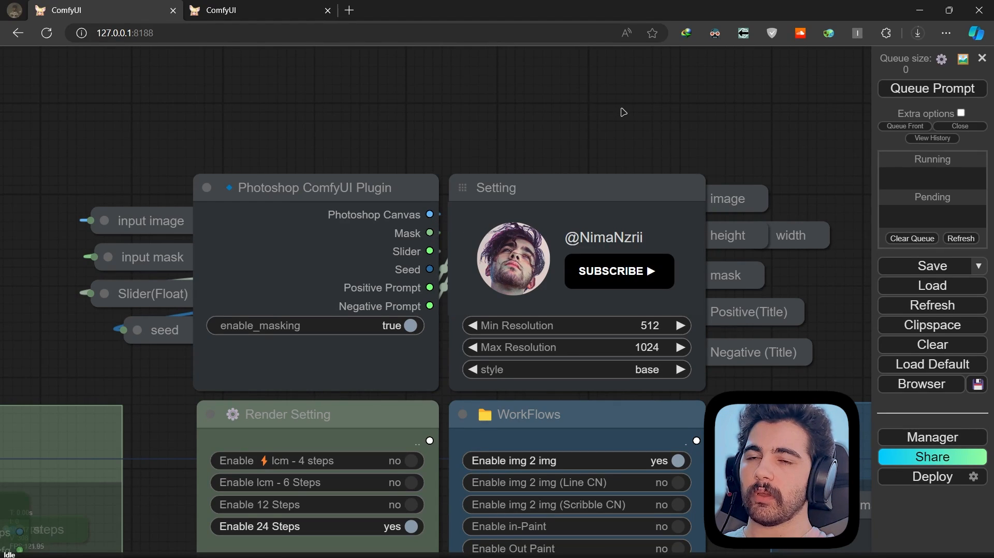
Examine the overall graph layout, from the render step groups to the img 2 img, Scribble CN, in-Paint and Out Paint workflow groups
{"action": "scroll", "coordinate": [623, 111], "scroll_direction": "down", "scroll_amount": 4}
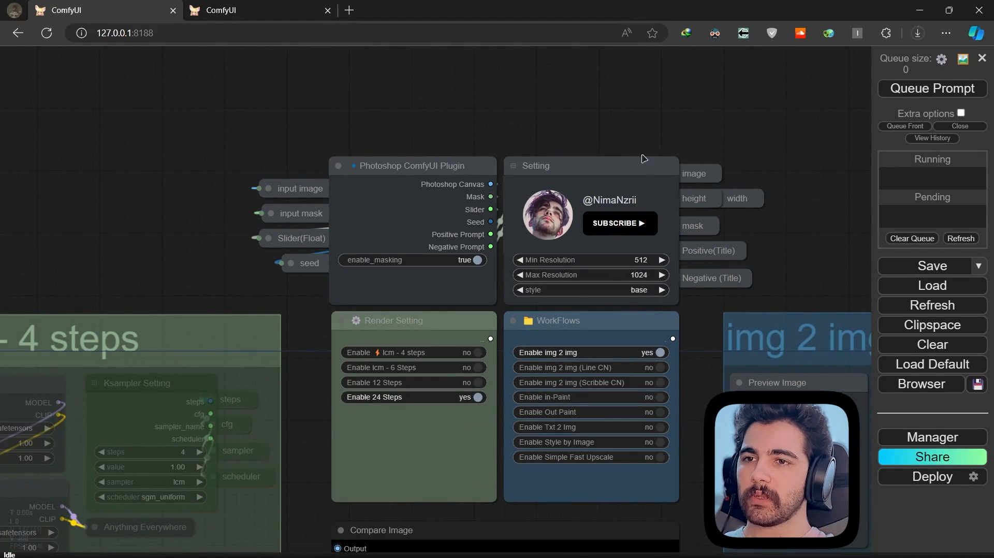
{"action": "scroll", "coordinate": [648, 150], "scroll_direction": "down", "scroll_amount": 10}
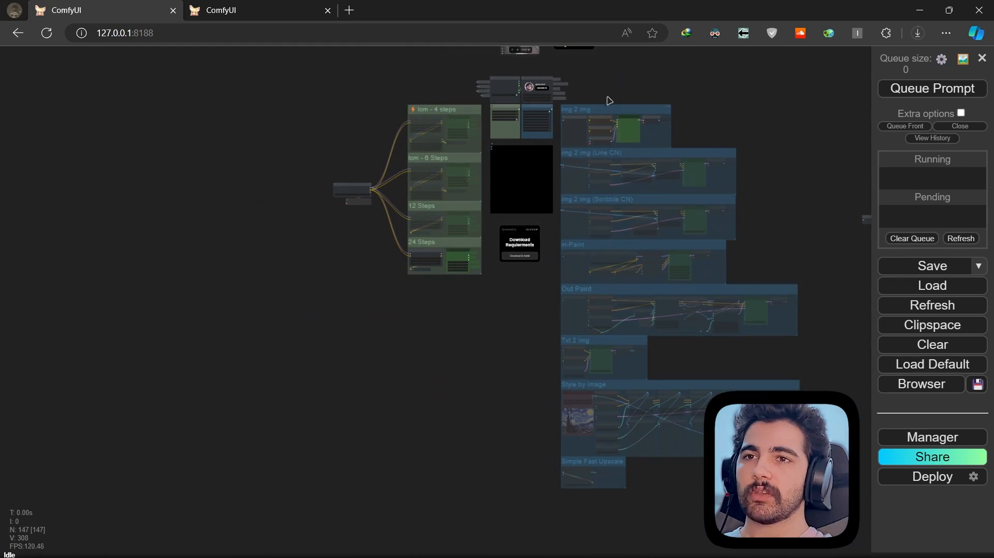
{"action": "scroll", "coordinate": [606, 111], "scroll_direction": "up", "scroll_amount": 8}
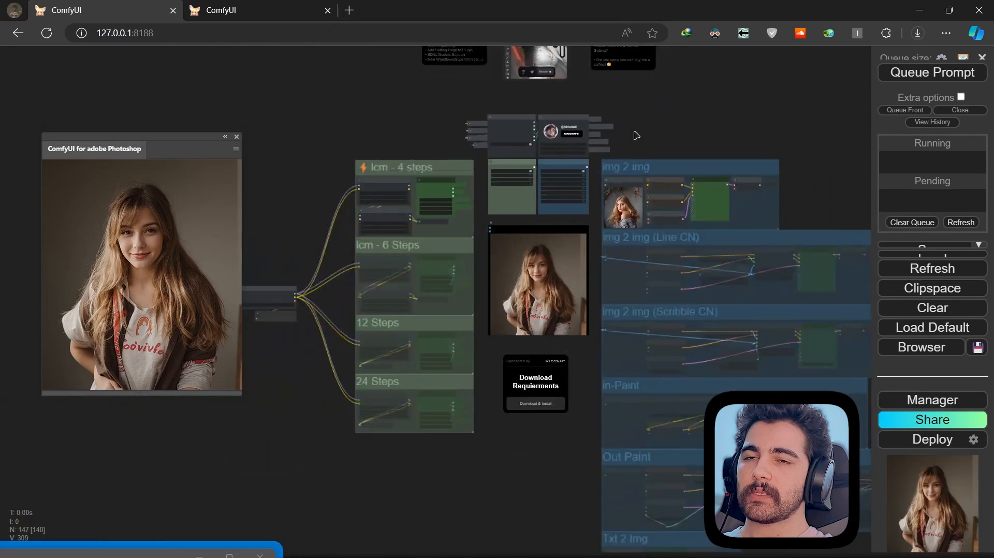
{"action": "left_click_drag", "start_coordinate": [613, 78], "coordinate": [587, 106]}
{"action": "scroll", "coordinate": [579, 83], "scroll_direction": "down", "scroll_amount": 3}
{"action": "scroll", "coordinate": [562, 111], "scroll_direction": "up", "scroll_amount": 4}
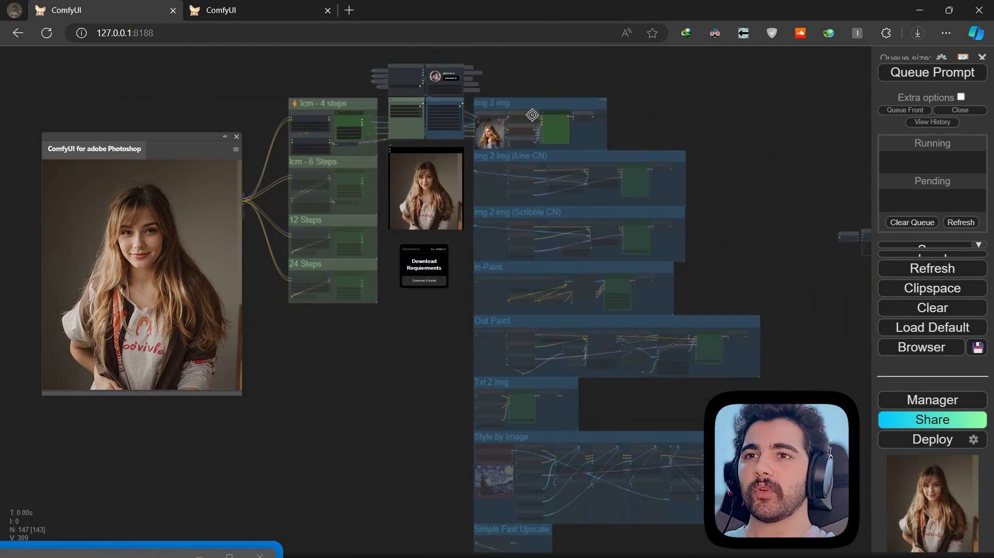
{"action": "scroll", "coordinate": [502, 108], "scroll_direction": "up", "scroll_amount": 7}
{"action": "scroll", "coordinate": [541, 207], "scroll_direction": "up", "scroll_amount": 5}
{"action": "left_click_drag", "start_coordinate": [591, 336], "coordinate": [530, 129]}
{"action": "left_click_drag", "start_coordinate": [529, 301], "coordinate": [525, 66]}
{"action": "left_click_drag", "start_coordinate": [436, 170], "coordinate": [423, 278]}
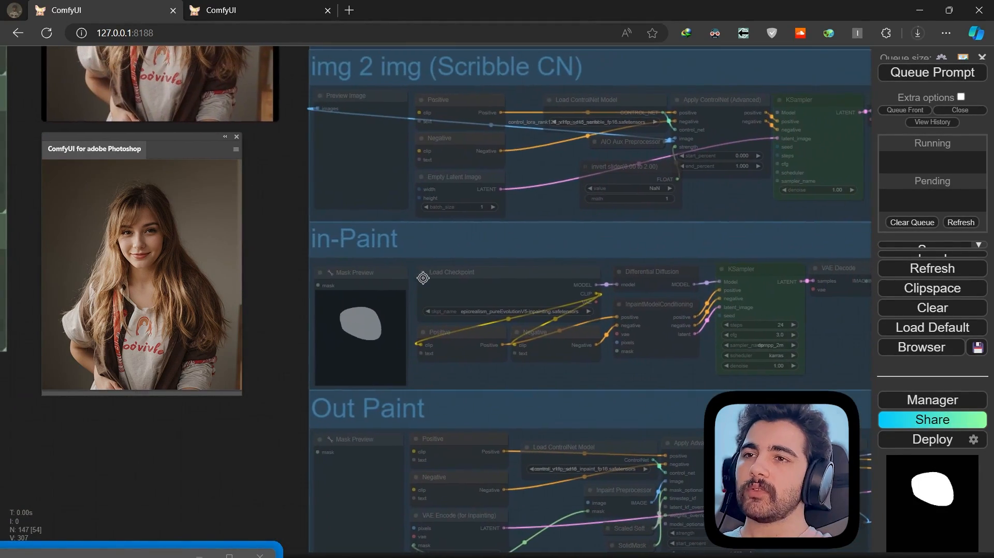
Switch the preset in the Photoshop plugin panel to in-Paint and after that to Out Paint
{"action": "left_click", "coordinate": [104, 357]}
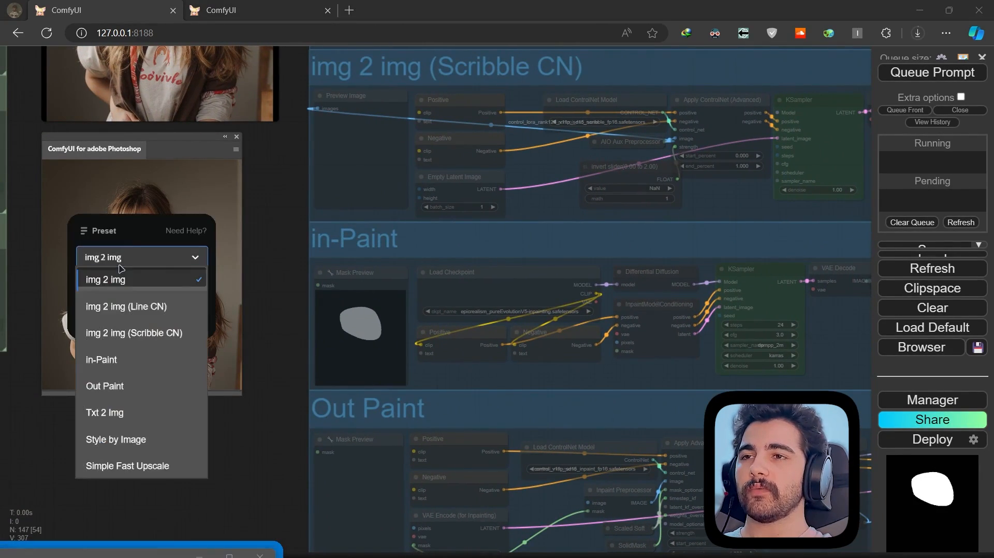
{"action": "left_click", "coordinate": [119, 363]}
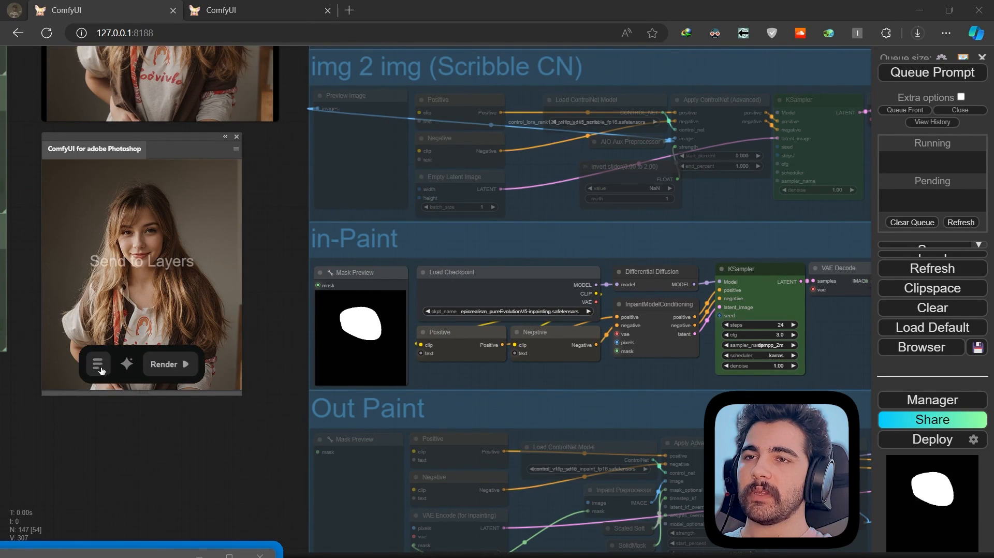
{"action": "left_click", "coordinate": [97, 364]}
{"action": "left_click", "coordinate": [125, 258]}
{"action": "left_click", "coordinate": [127, 384]}
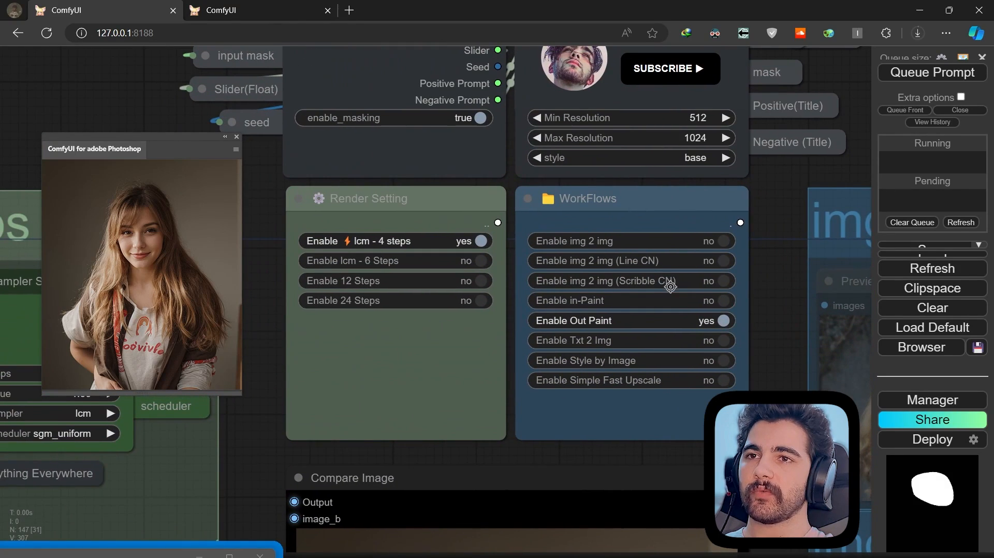
In the WorkFlows node, switch to img 2 img (Line CN) and back, leaving img 2 img as the enabled workflow
{"action": "left_click", "coordinate": [670, 262]}
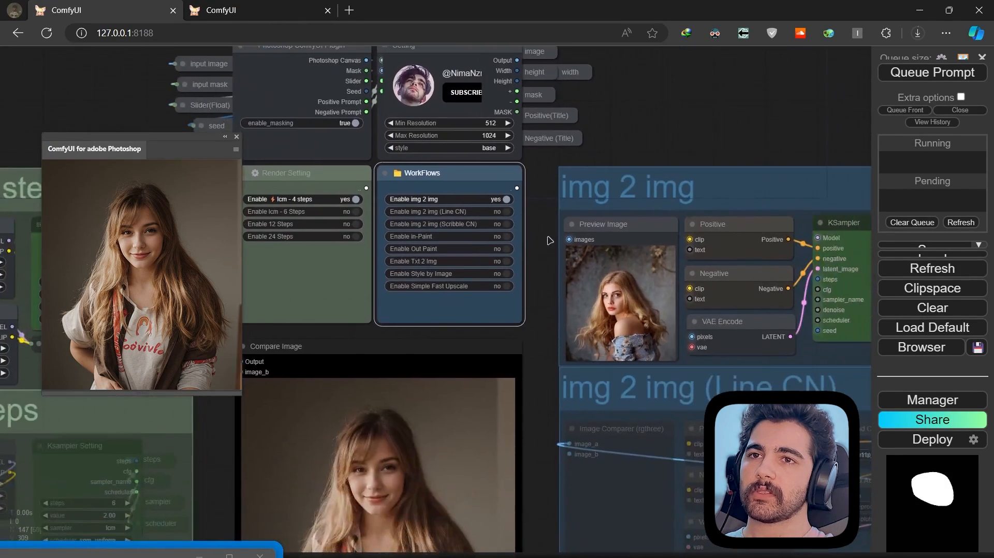
{"action": "left_click", "coordinate": [506, 212]}
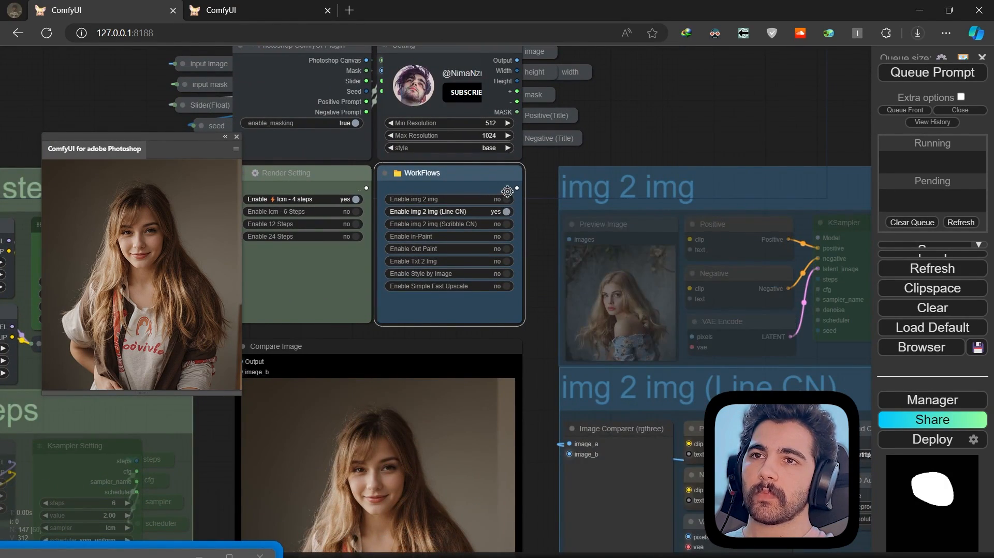
{"action": "left_click", "coordinate": [506, 198]}
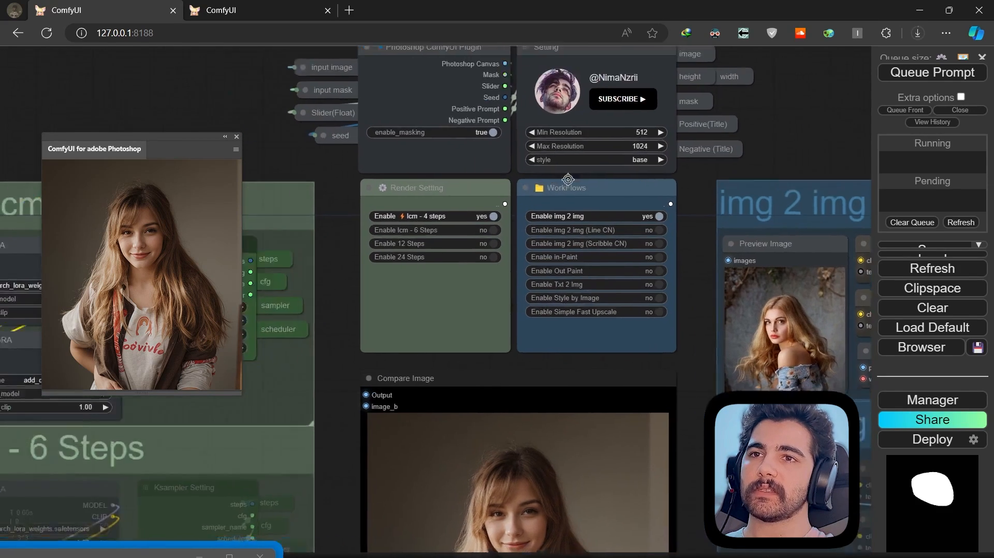
In the Render Setting node, try switching to lcm - 6 Steps and back to lcm - 4 steps
{"action": "scroll", "coordinate": [631, 204], "scroll_direction": "up", "scroll_amount": 8}
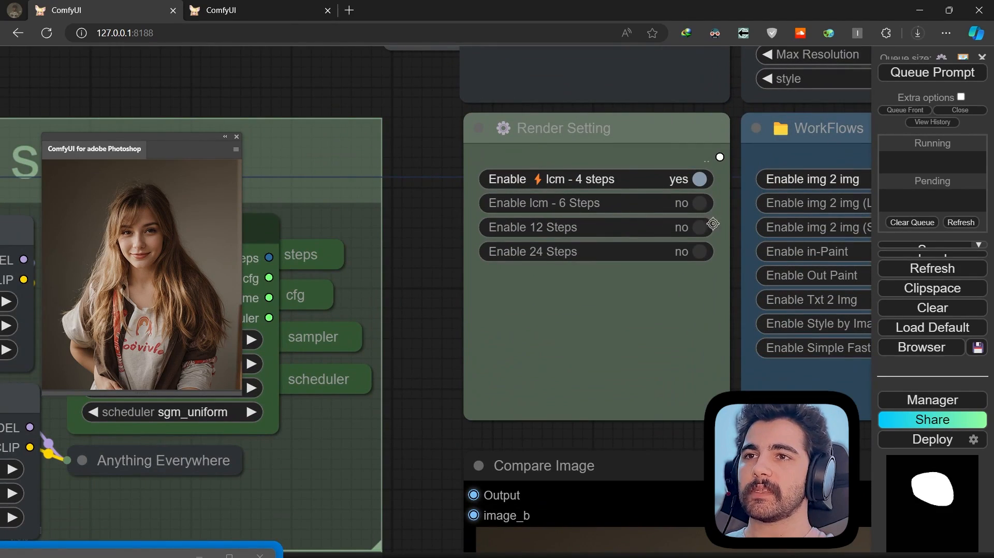
{"action": "left_click", "coordinate": [702, 200]}
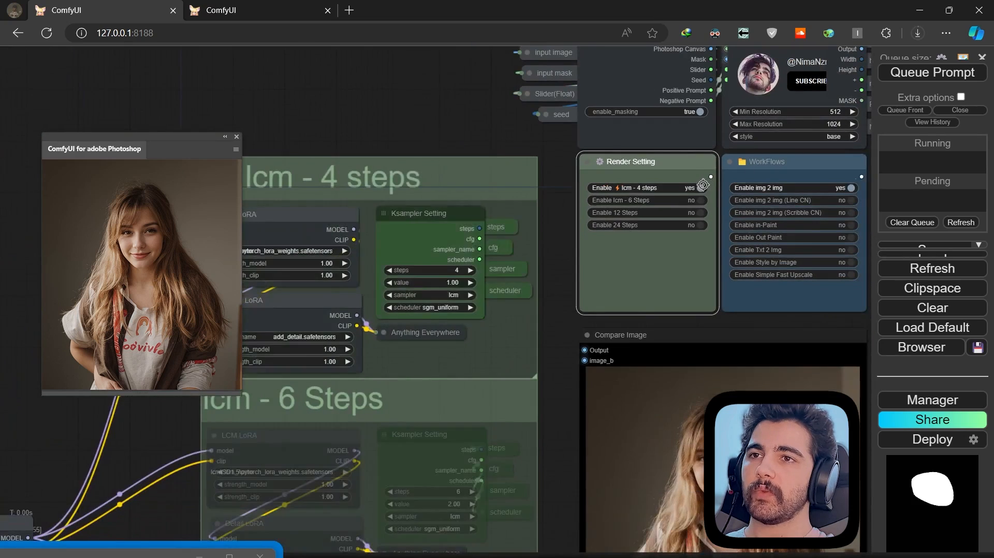
{"action": "left_click", "coordinate": [704, 187]}
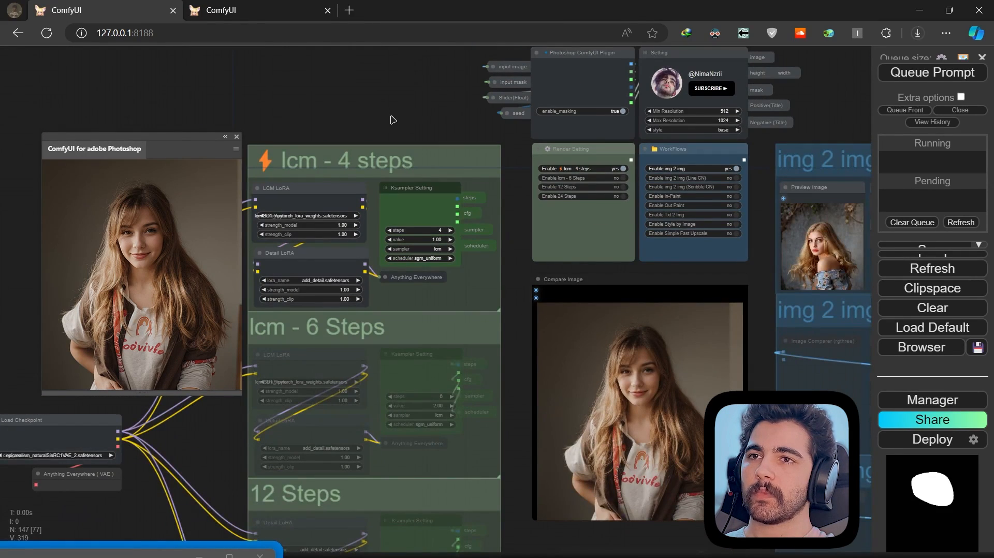
Try several choices from the render setting list in the Photoshop plugin panel, then close its preset options
{"action": "left_click_drag", "start_coordinate": [393, 120], "coordinate": [441, 78]}
{"action": "scroll", "coordinate": [443, 78], "scroll_direction": "down", "scroll_amount": 1}
{"action": "left_click", "coordinate": [97, 364]}
{"action": "left_click", "coordinate": [113, 295]}
{"action": "left_click", "coordinate": [111, 343]}
{"action": "left_click", "coordinate": [113, 295]}
{"action": "left_click", "coordinate": [111, 319]}
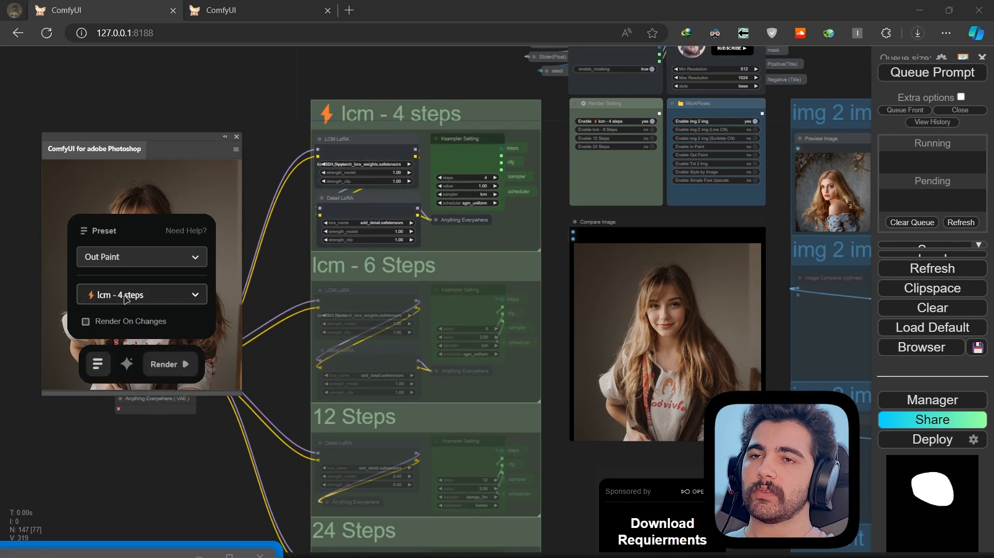
{"action": "left_click", "coordinate": [125, 299]}
{"action": "left_click", "coordinate": [122, 367]}
{"action": "left_click", "coordinate": [118, 348]}
{"action": "left_click", "coordinate": [113, 375]}
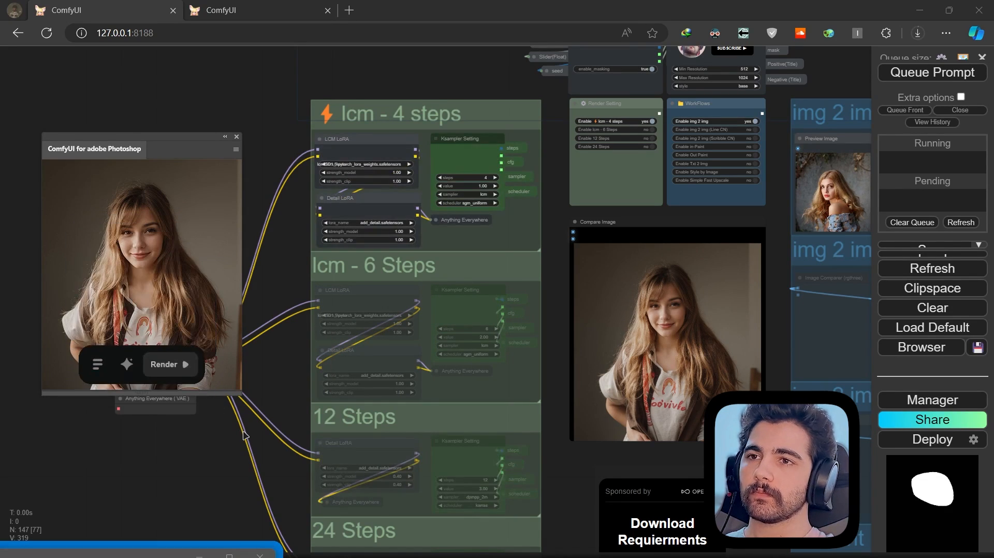
{"action": "left_click", "coordinate": [248, 422]}
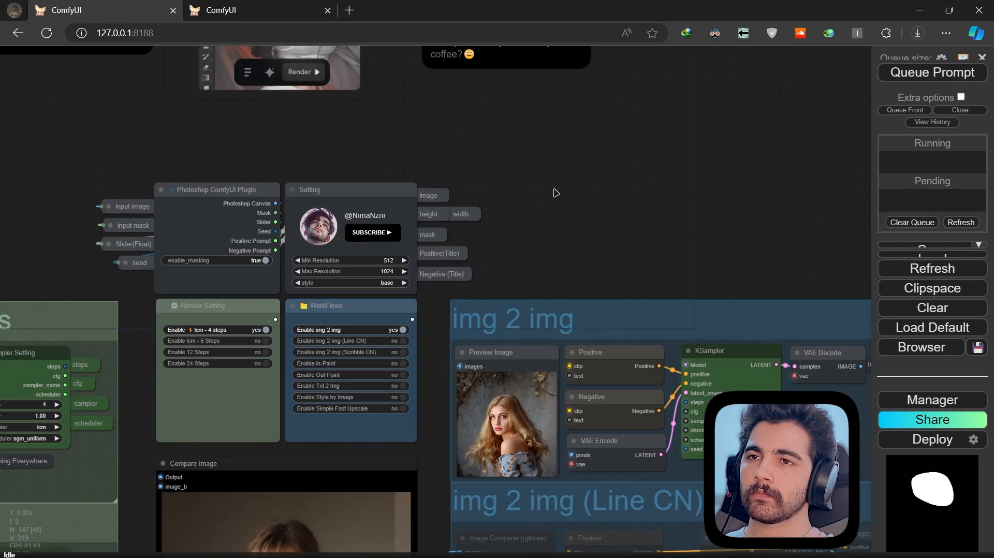
Add a group titled "my workflow" with a dolphin emoji in front, and place it in the empty area above the img 2 img group
{"action": "scroll", "coordinate": [530, 200], "scroll_direction": "up", "scroll_amount": 2}
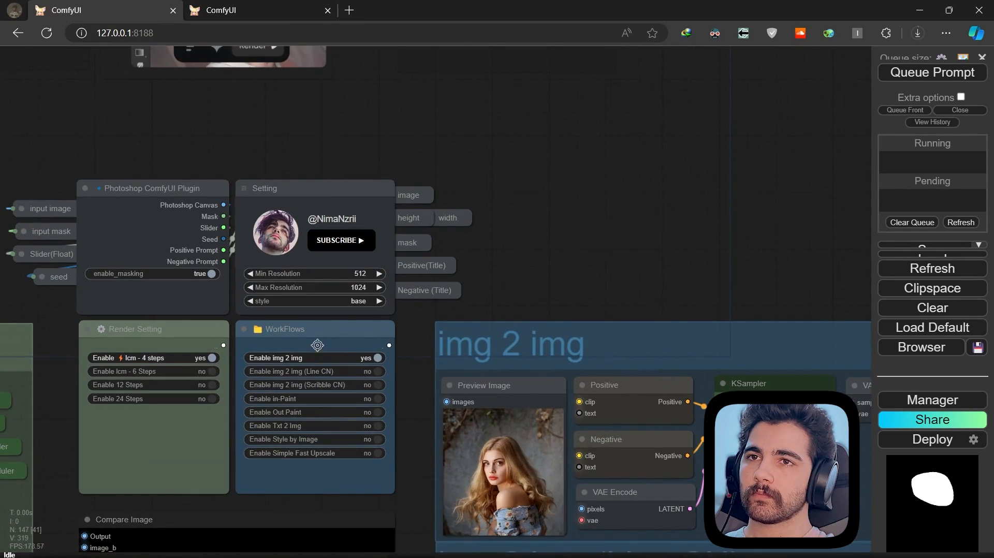
{"action": "scroll", "coordinate": [534, 239], "scroll_direction": "up", "scroll_amount": 2}
{"action": "right_click", "coordinate": [527, 151]}
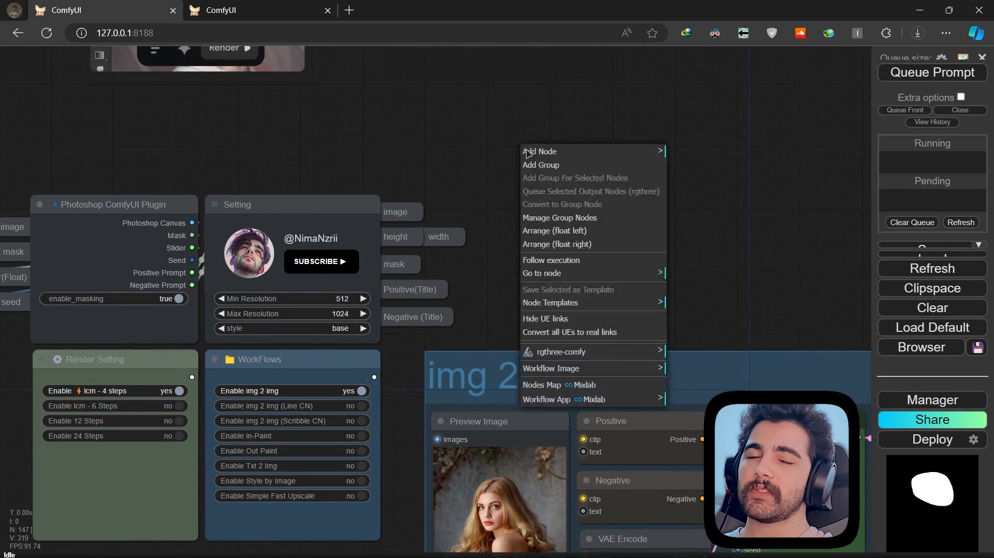
{"action": "left_click", "coordinate": [537, 165]}
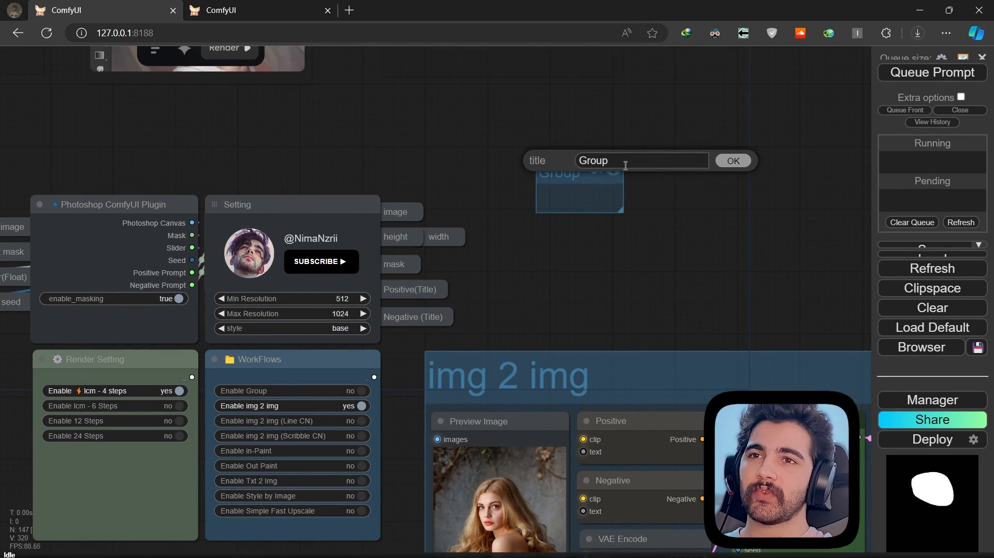
{"action": "key", "text": "super+period"}
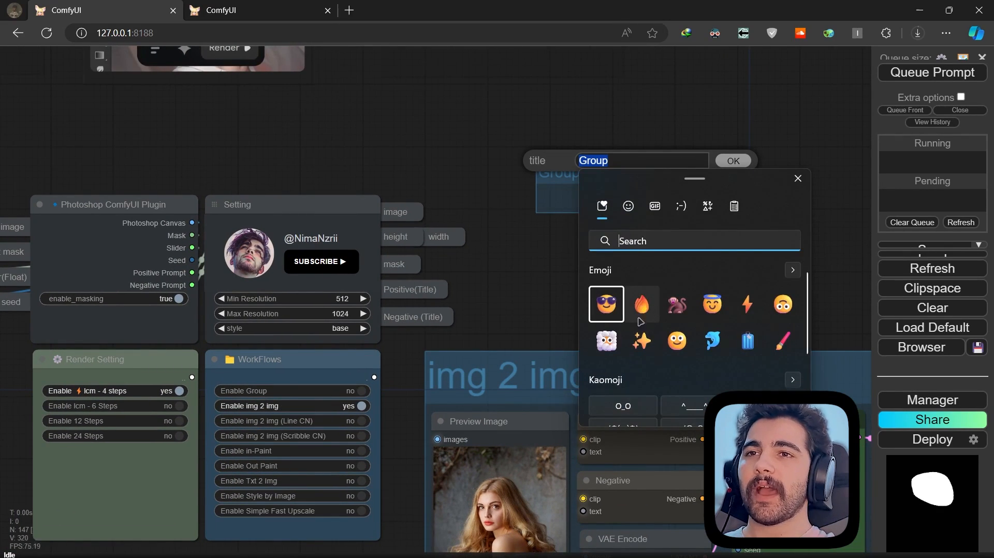
{"action": "left_click", "coordinate": [712, 341]}
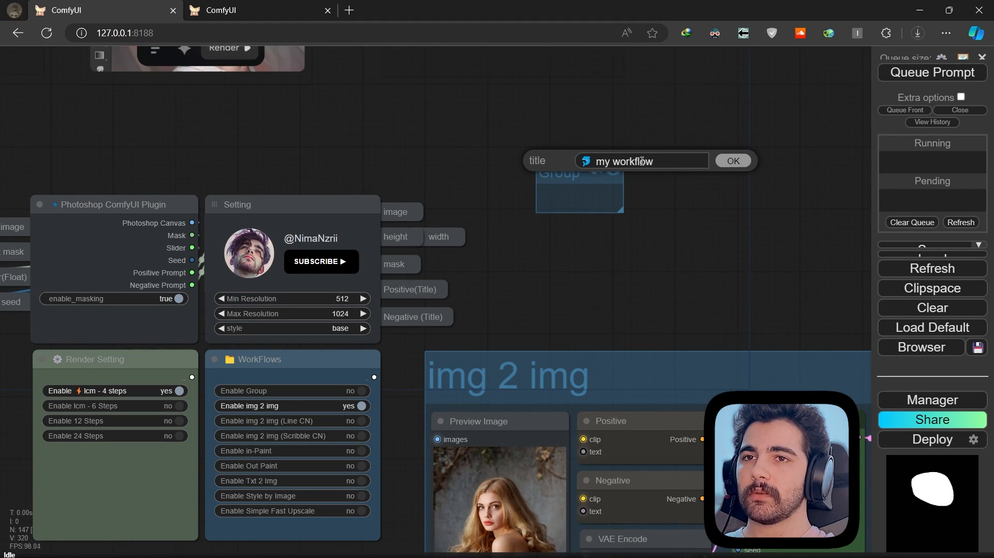
{"action": "key", "text": "Return"}
{"action": "left_click_drag", "start_coordinate": [616, 205], "coordinate": [572, 215]}
{"action": "left_click_drag", "start_coordinate": [546, 177], "coordinate": [511, 141]}
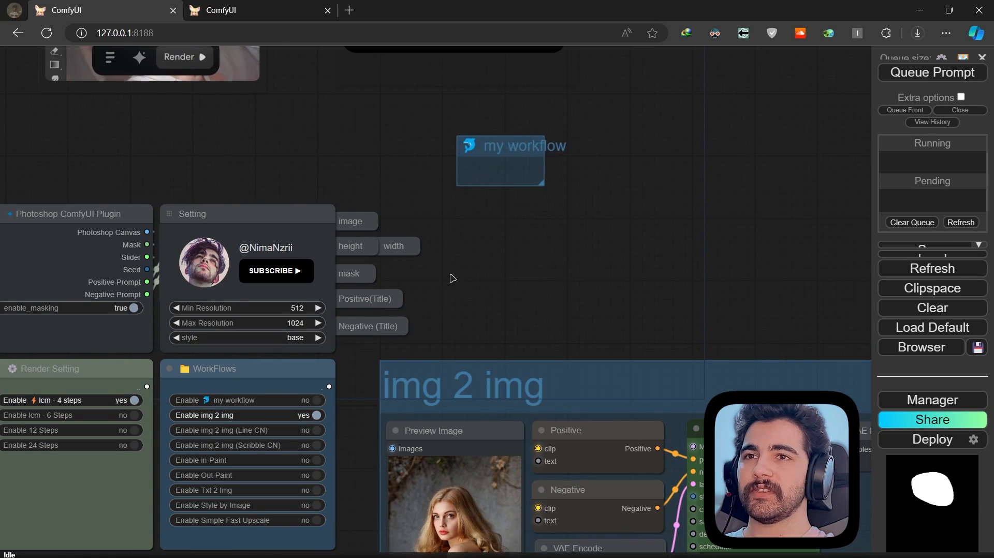
Reload the ComfyUI page and switch to Photoshop to bring up the plugin panel
{"action": "scroll", "coordinate": [437, 321], "scroll_direction": "up", "scroll_amount": 6}
{"action": "scroll", "coordinate": [435, 308], "scroll_direction": "down", "scroll_amount": 8}
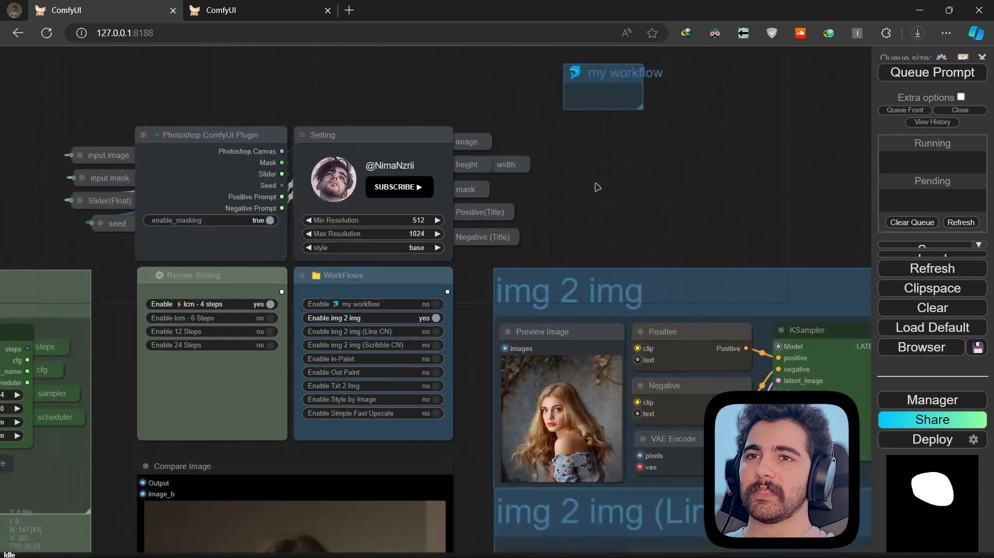
{"action": "left_click", "coordinate": [48, 30]}
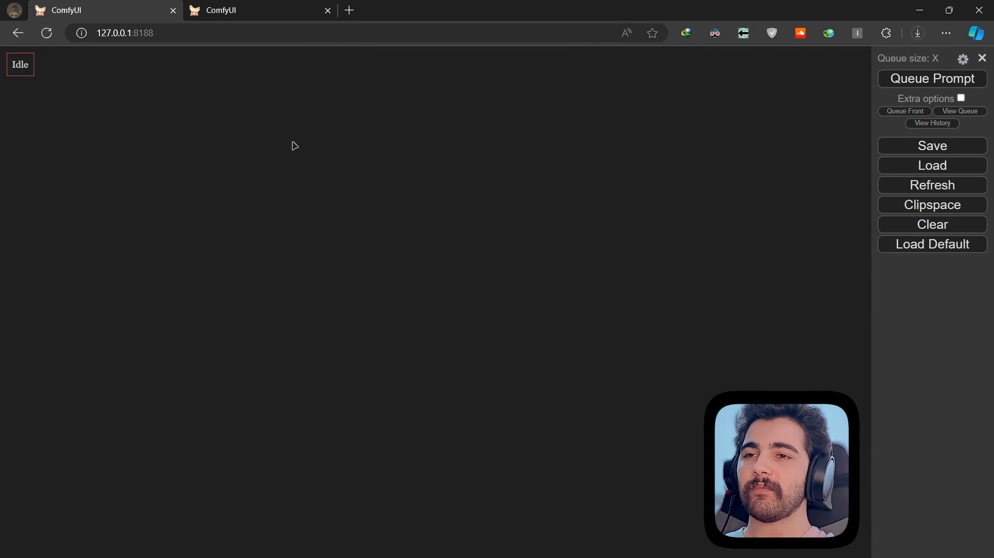
{"action": "key", "text": "alt+Tab"}
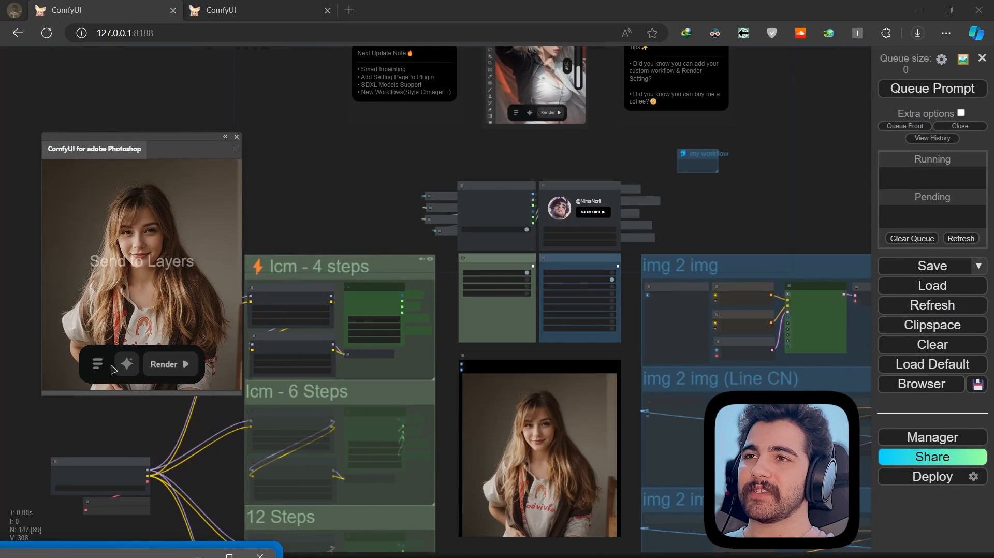
Check the plugin's preset list for the "my workflow" entry, then minimize Photoshop to return to the graph
{"action": "left_click", "coordinate": [98, 364]}
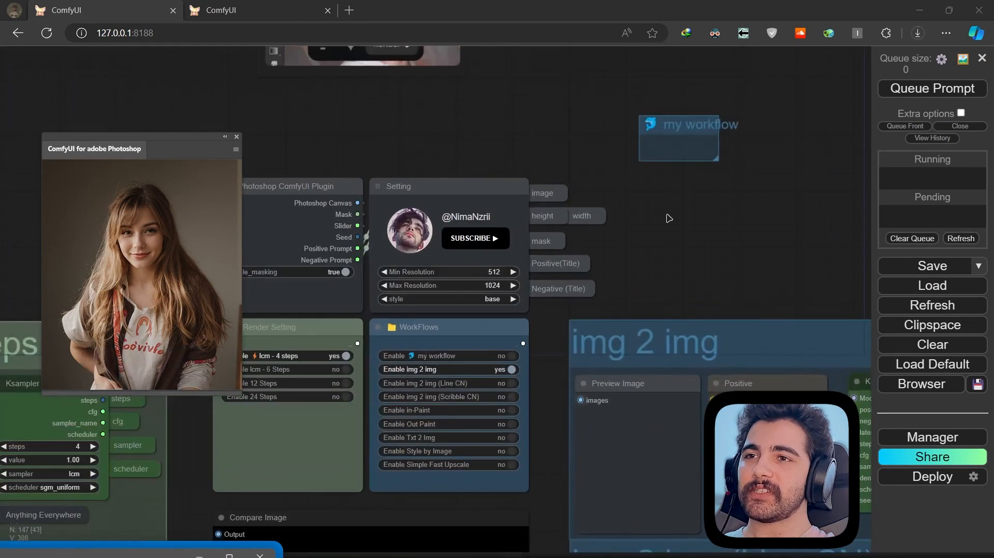
{"action": "left_click", "coordinate": [98, 363]}
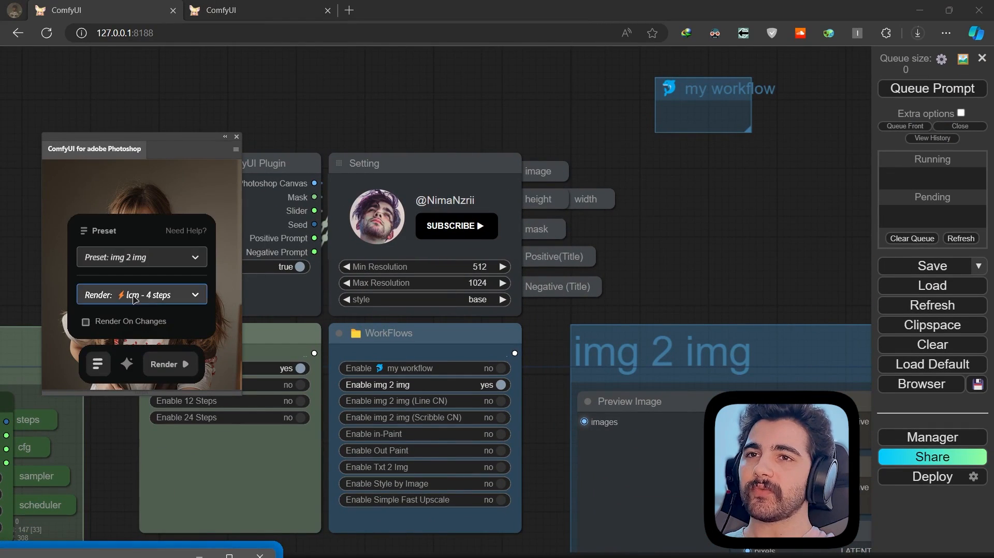
{"action": "left_click", "coordinate": [136, 257]}
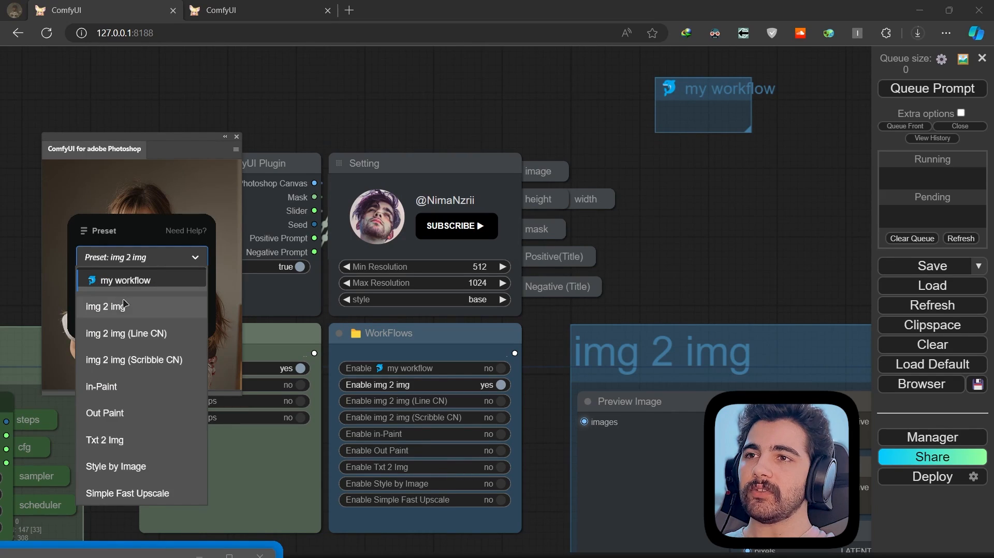
{"action": "left_click", "coordinate": [220, 138]}
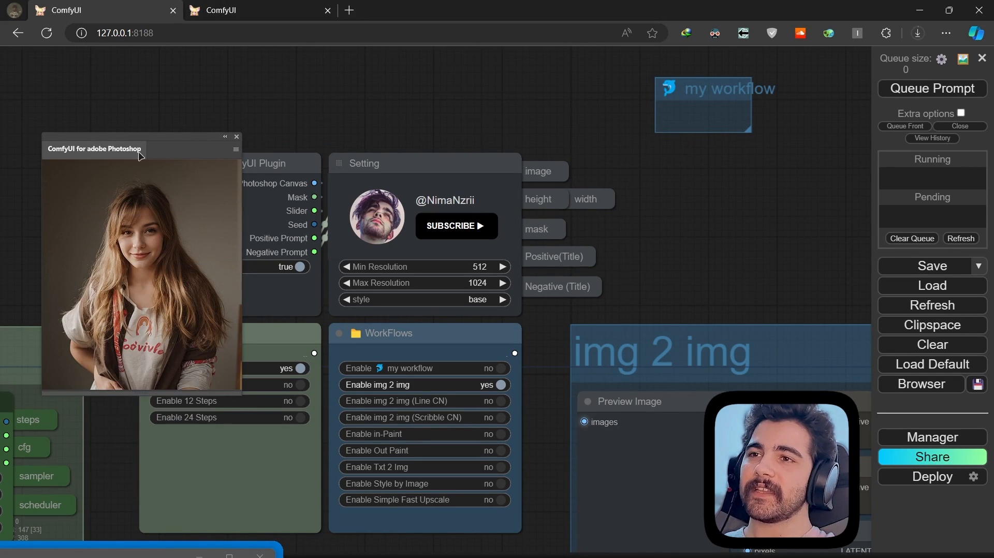
{"action": "left_click", "coordinate": [224, 136]}
{"action": "left_click", "coordinate": [151, 137]}
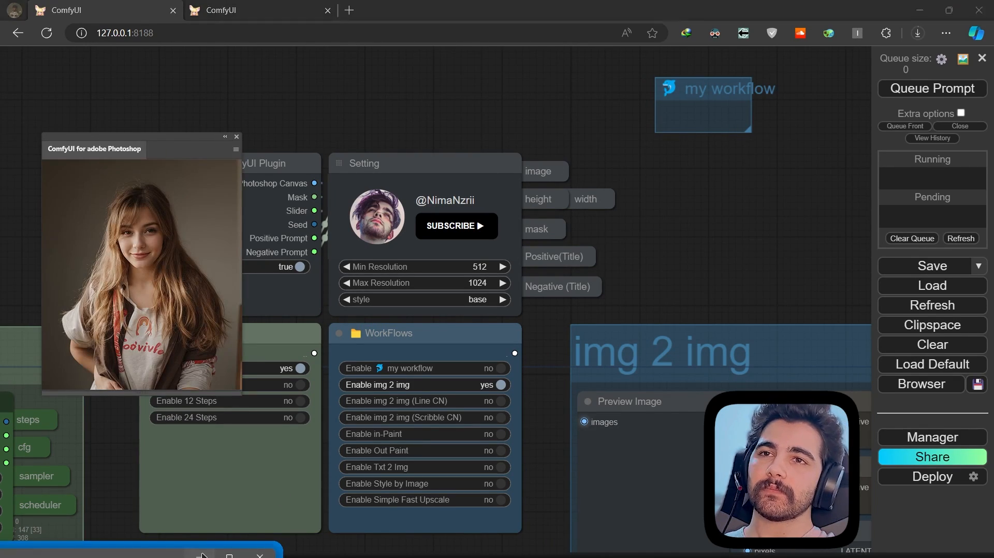
{"action": "left_click", "coordinate": [202, 555]}
Enlarge the "my workflow" group to nearly the width of the img 2 img group and position it directly above that group
{"action": "left_click_drag", "start_coordinate": [678, 288], "coordinate": [385, 286]}
{"action": "scroll", "coordinate": [385, 286], "scroll_direction": "down", "scroll_amount": 2}
{"action": "left_click_drag", "start_coordinate": [445, 158], "coordinate": [856, 317]}
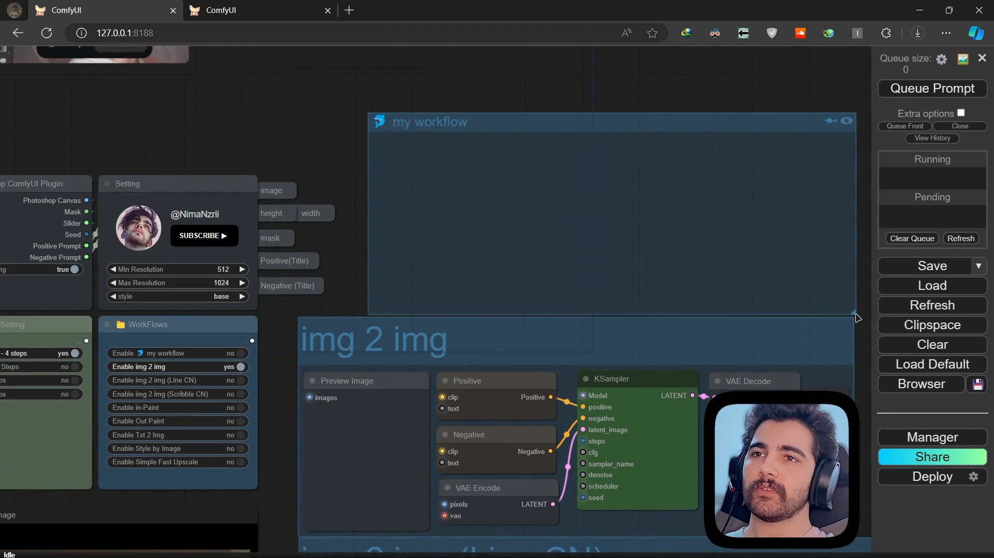
{"action": "left_click_drag", "start_coordinate": [496, 133], "coordinate": [486, 128]}
{"action": "left_click_drag", "start_coordinate": [661, 305], "coordinate": [577, 262]}
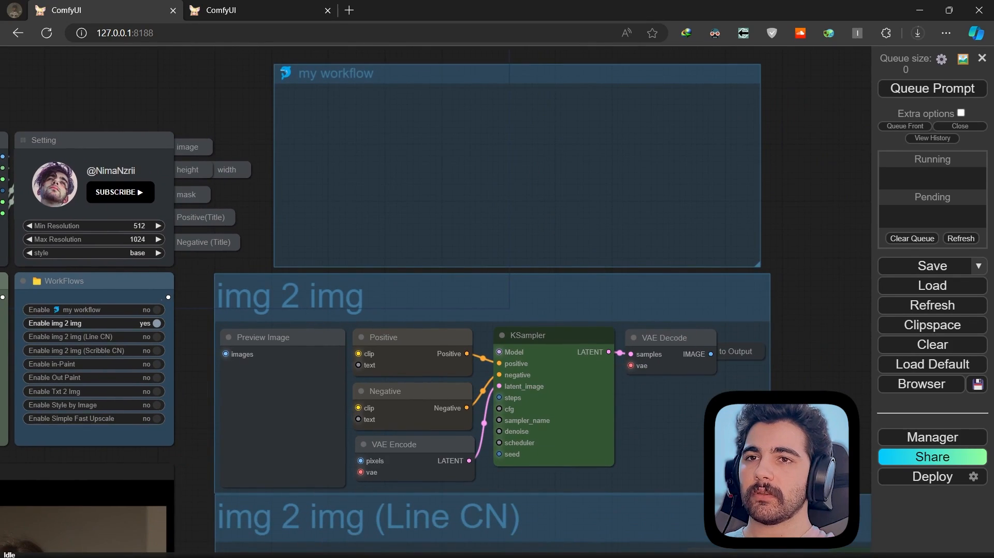
Paste a copy of the img 2 img nodes into the "my workflow" group and widen the group to enclose them
{"action": "left_click", "coordinate": [246, 329]}
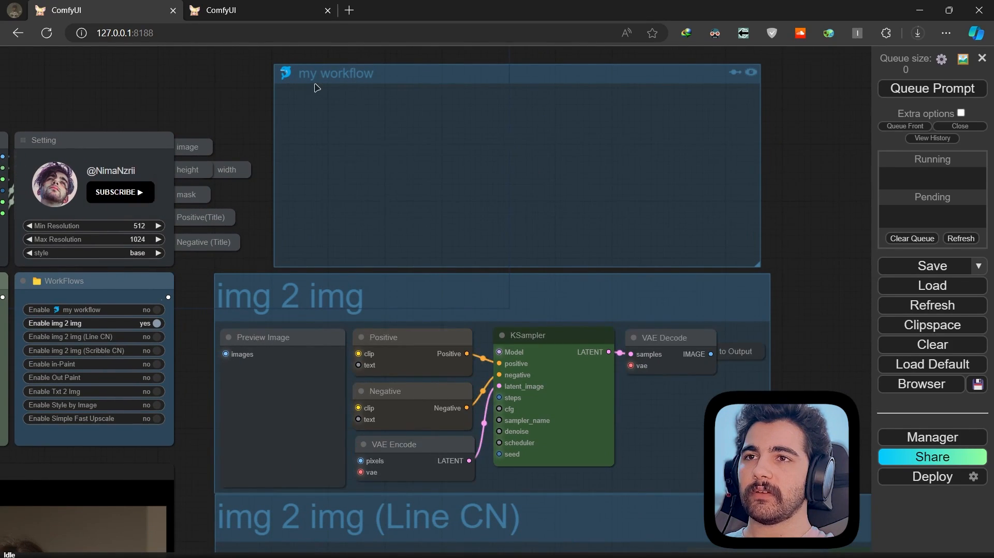
{"action": "key", "text": "ctrl+v"}
{"action": "left_click_drag", "start_coordinate": [371, 135], "coordinate": [346, 169]}
{"action": "left_click", "coordinate": [758, 267]}
{"action": "left_click_drag", "start_coordinate": [759, 267], "coordinate": [836, 267]}
Fit the "my workflow" group to the nodes it contains
{"action": "right_click", "coordinate": [334, 100]}
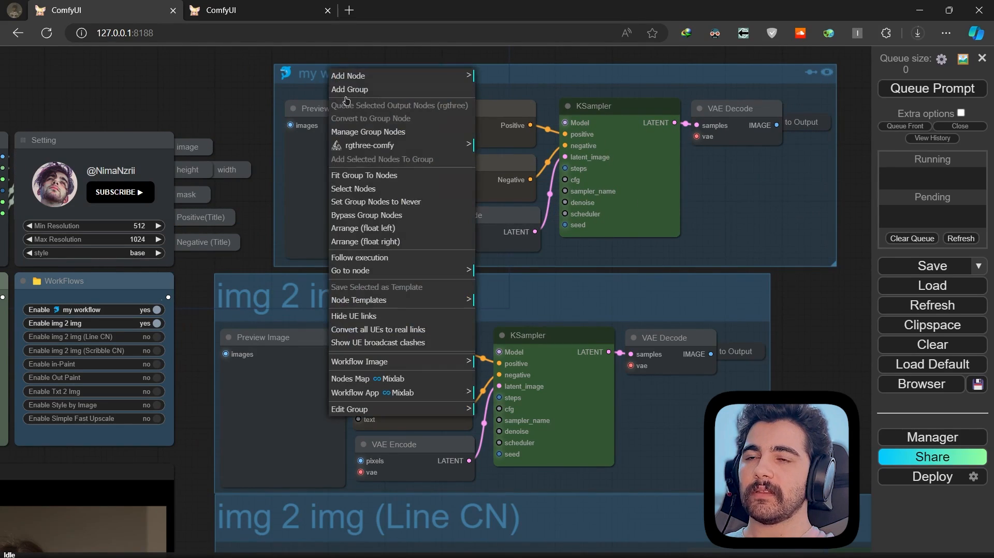
{"action": "left_click", "coordinate": [357, 176]}
{"action": "left_click_drag", "start_coordinate": [432, 86], "coordinate": [510, 121]}
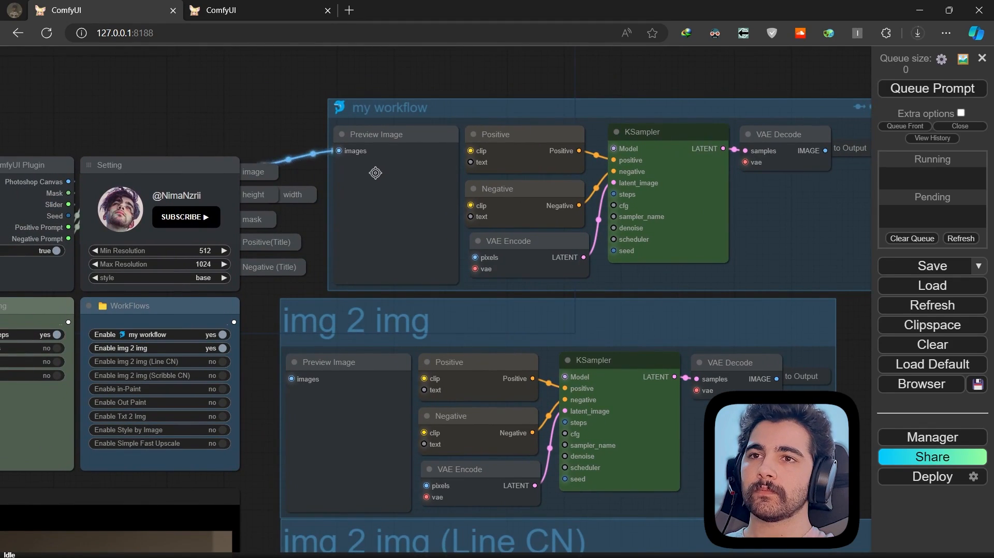
{"action": "left_click_drag", "start_coordinate": [375, 173], "coordinate": [406, 189]}
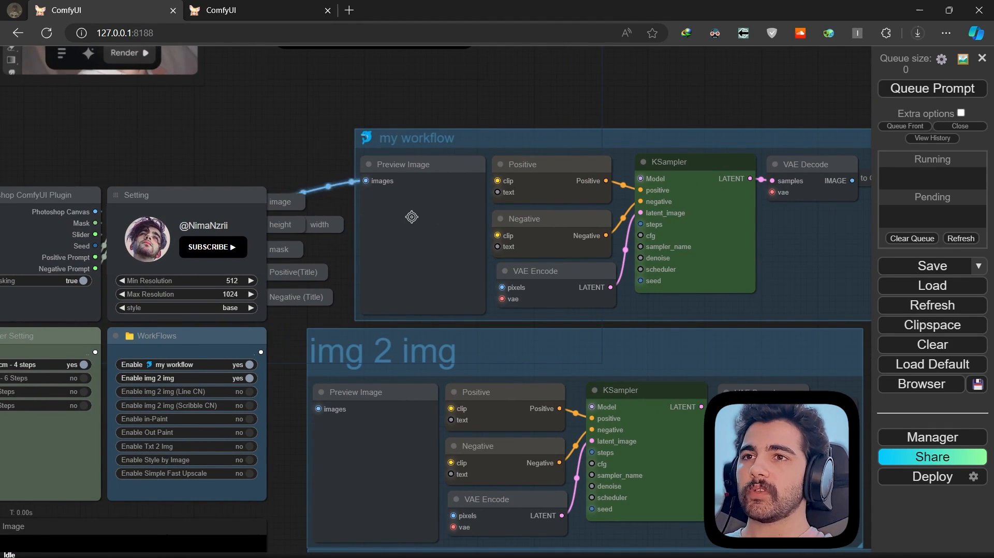
Turn off the img 2 img group in the WorkFlows node and leave only "my workflow" enabled
{"action": "left_click", "coordinate": [250, 378]}
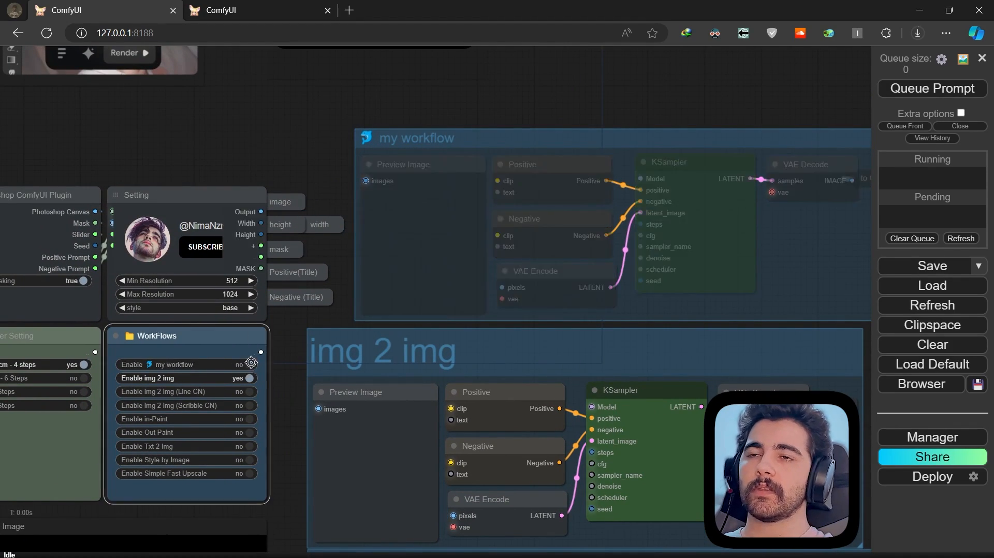
{"action": "left_click", "coordinate": [322, 149]}
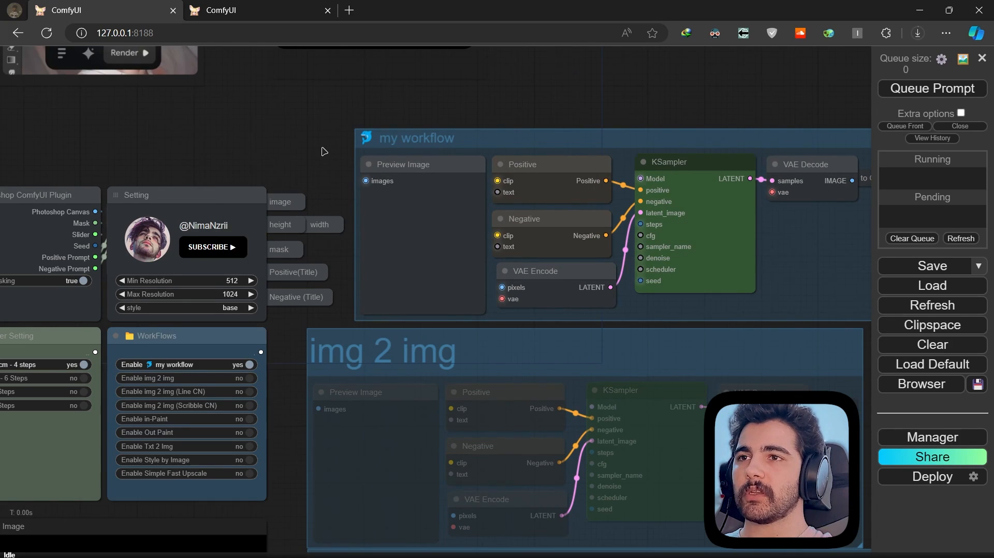
{"action": "left_click_drag", "start_coordinate": [322, 149], "coordinate": [301, 162]}
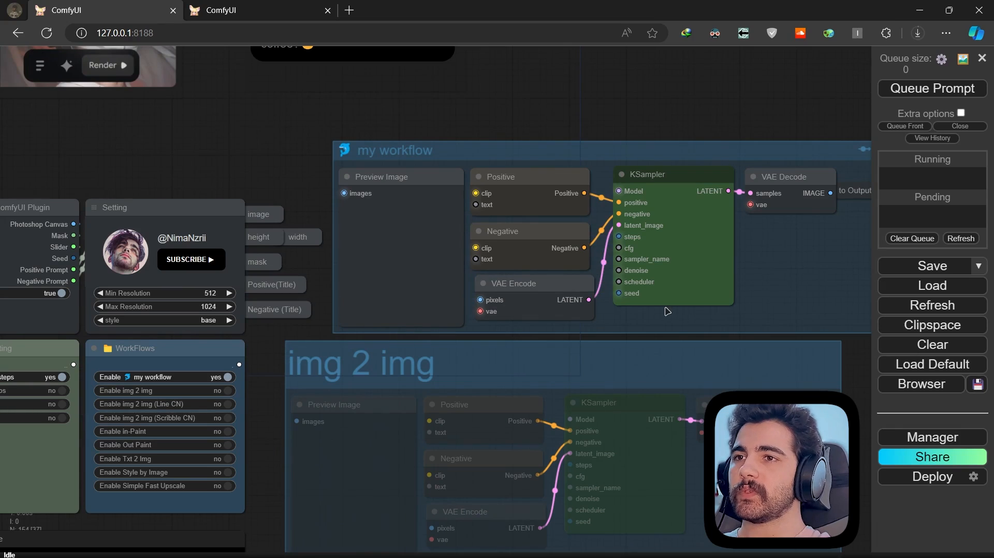
Examine the Ksampler Setting nodes in the render groups, from lcm - 4 steps down to 24 Steps
{"action": "left_click_drag", "start_coordinate": [673, 311], "coordinate": [589, 317]}
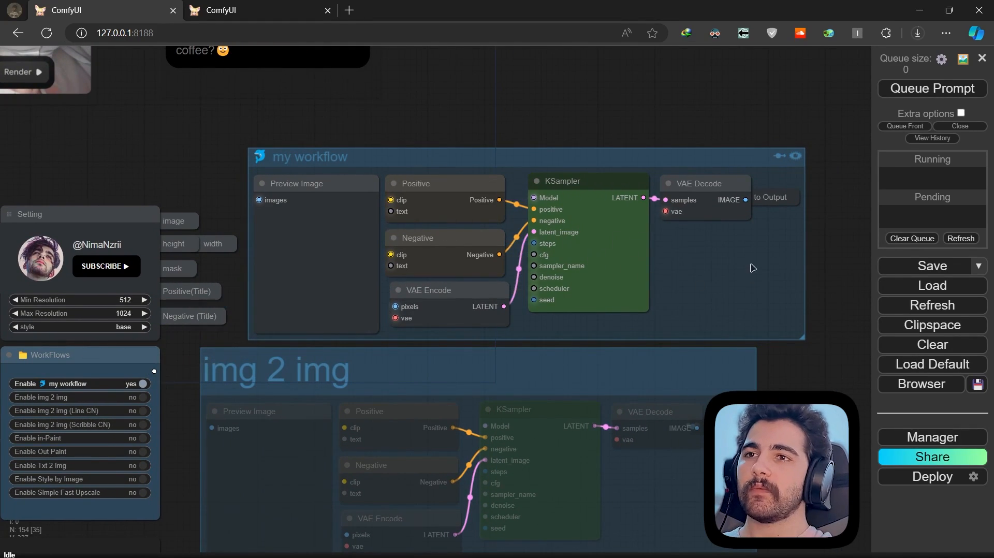
{"action": "scroll", "coordinate": [741, 234], "scroll_direction": "down", "scroll_amount": 4}
{"action": "left_click_drag", "start_coordinate": [742, 234], "coordinate": [882, 174]}
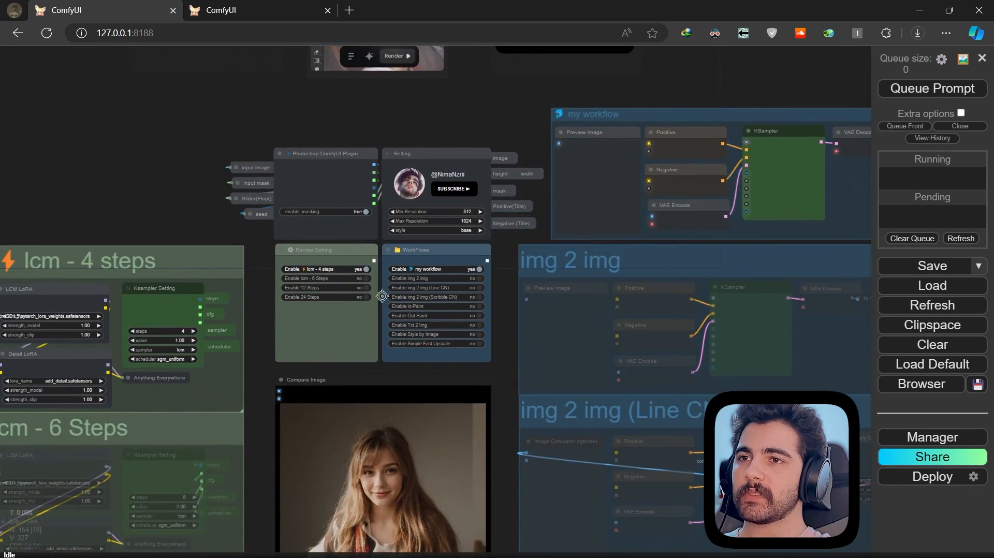
{"action": "scroll", "coordinate": [155, 362], "scroll_direction": "up", "scroll_amount": 3}
{"action": "left_click_drag", "start_coordinate": [166, 402], "coordinate": [342, 375]}
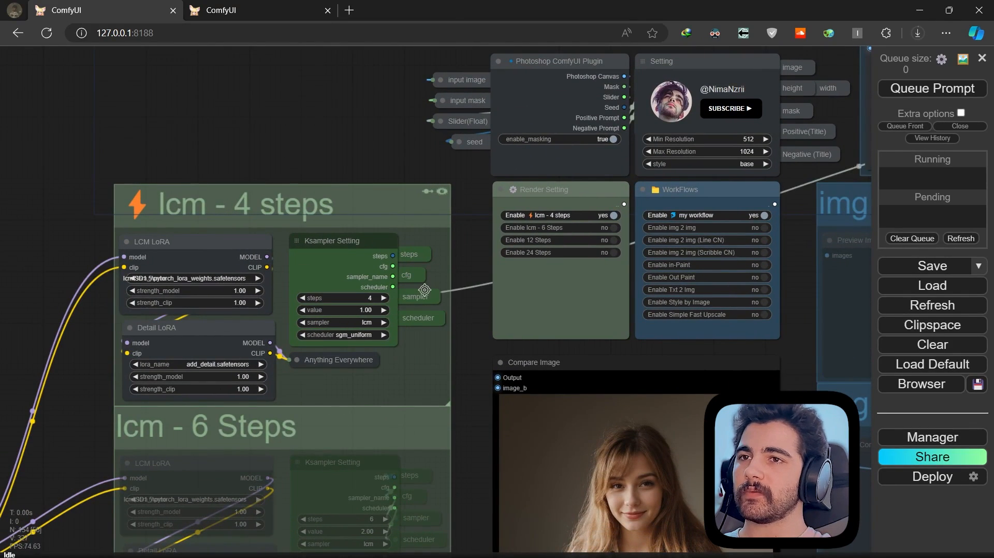
{"action": "scroll", "coordinate": [424, 255], "scroll_direction": "up", "scroll_amount": 3}
{"action": "scroll", "coordinate": [412, 380], "scroll_direction": "up", "scroll_amount": 1}
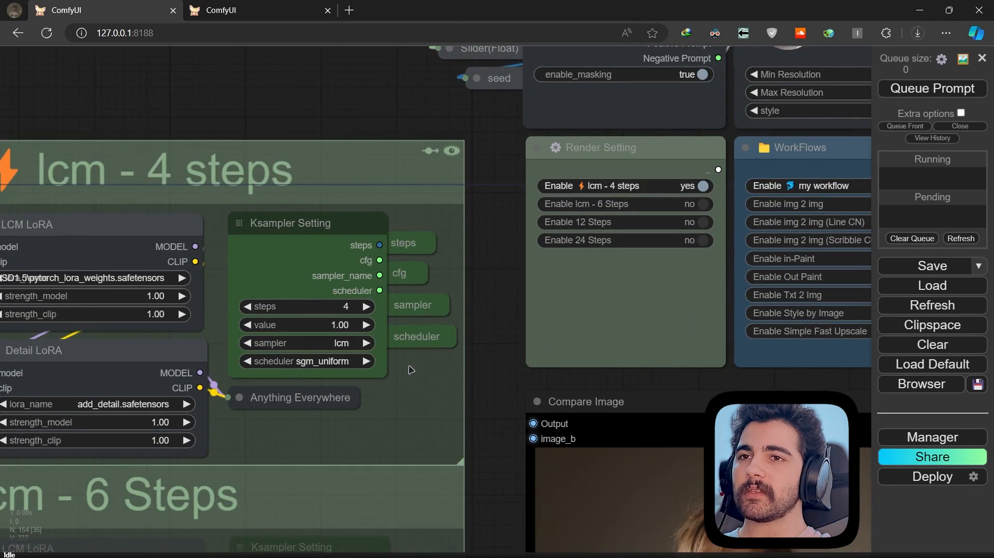
{"action": "left_click_drag", "start_coordinate": [419, 409], "coordinate": [465, 182]}
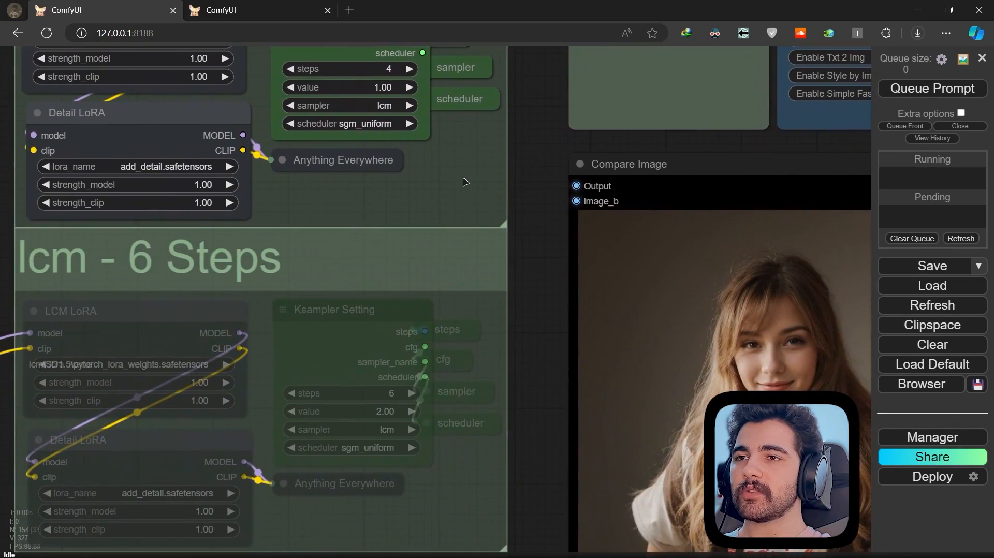
{"action": "left_click_drag", "start_coordinate": [479, 466], "coordinate": [489, 231]}
{"action": "left_click_drag", "start_coordinate": [432, 435], "coordinate": [428, 271]}
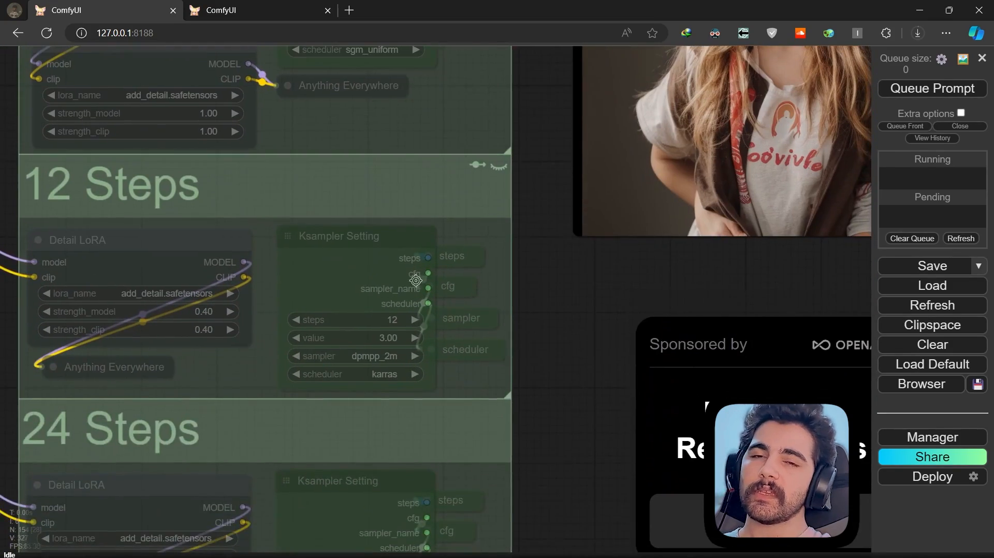
{"action": "scroll", "coordinate": [373, 300], "scroll_direction": "down", "scroll_amount": 6}
{"action": "left_click_drag", "start_coordinate": [417, 162], "coordinate": [132, 389]}
{"action": "left_click_drag", "start_coordinate": [664, 63], "coordinate": [446, 311]}
{"action": "scroll", "coordinate": [446, 311], "scroll_direction": "down", "scroll_amount": 1}
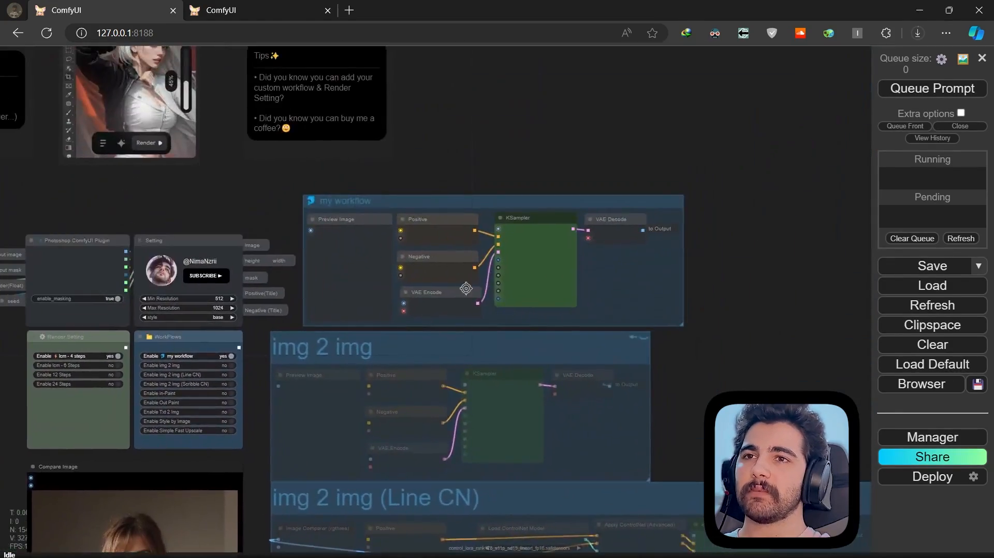
Add a standard KSampler node and place it above the "my workflow" group
{"action": "scroll", "coordinate": [517, 245], "scroll_direction": "up", "scroll_amount": 7}
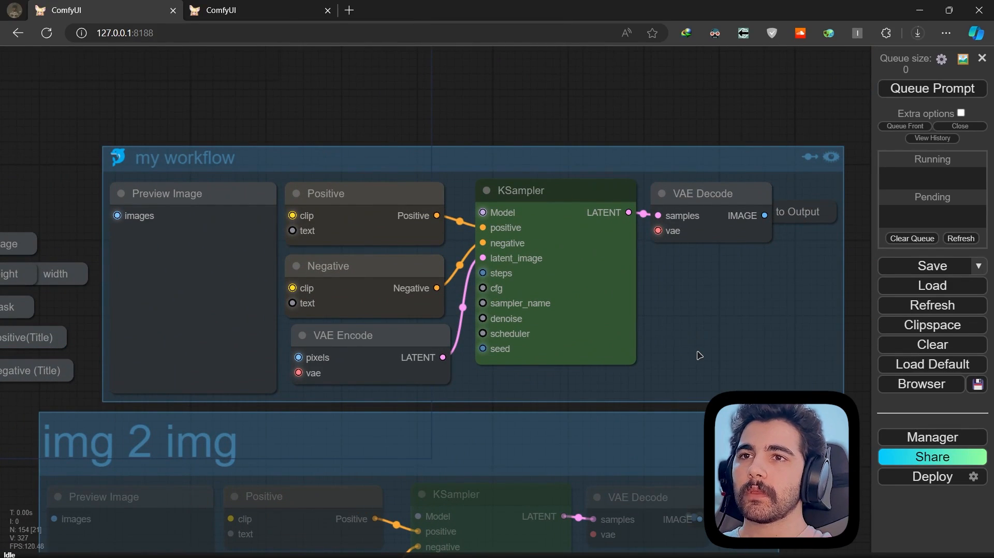
{"action": "scroll", "coordinate": [699, 355], "scroll_direction": "down", "scroll_amount": 2}
{"action": "left_click_drag", "start_coordinate": [275, 191], "coordinate": [306, 124]}
{"action": "scroll", "coordinate": [659, 159], "scroll_direction": "up", "scroll_amount": 3}
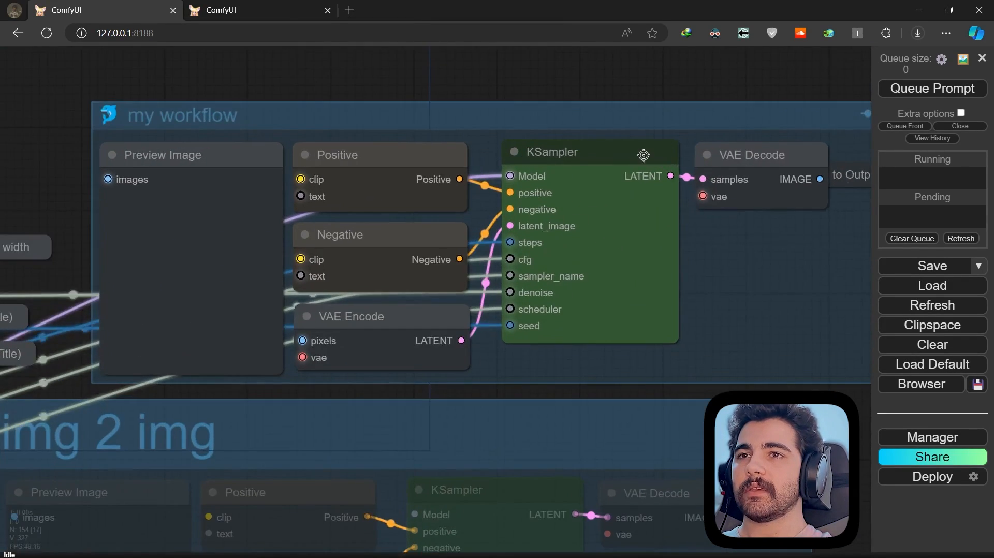
{"action": "left_click_drag", "start_coordinate": [643, 155], "coordinate": [661, 214]}
{"action": "double_click", "coordinate": [571, 113]}
{"action": "type", "text": "ksam"}
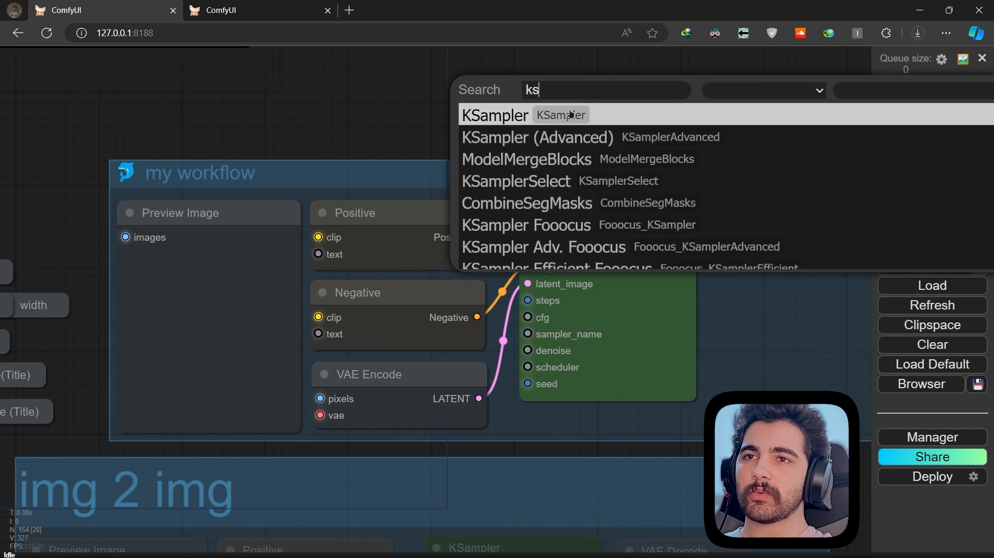
{"action": "left_click", "coordinate": [550, 110]}
{"action": "left_click_drag", "start_coordinate": [516, 130], "coordinate": [492, 206]}
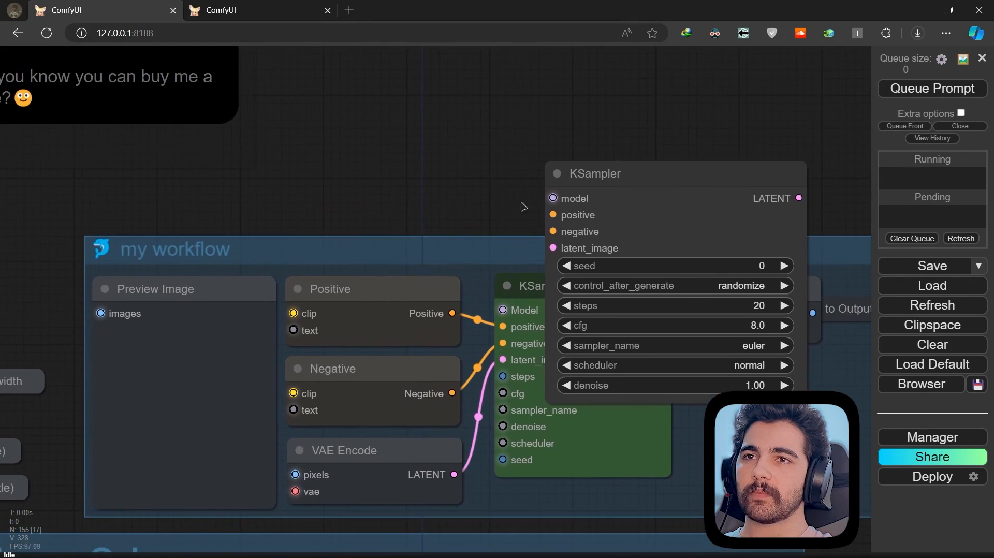
{"action": "left_click_drag", "start_coordinate": [669, 215], "coordinate": [586, 96]}
{"action": "scroll", "coordinate": [592, 140], "scroll_direction": "down", "scroll_amount": 4}
{"action": "left_click_drag", "start_coordinate": [592, 140], "coordinate": [605, 203]}
{"action": "left_click_drag", "start_coordinate": [605, 160], "coordinate": [635, 119]}
Connect the group's Positive and Negative outputs to the new KSampler and move the node clear of the group
{"action": "left_click_drag", "start_coordinate": [509, 323], "coordinate": [552, 132]}
{"action": "left_click_drag", "start_coordinate": [506, 377], "coordinate": [551, 142]}
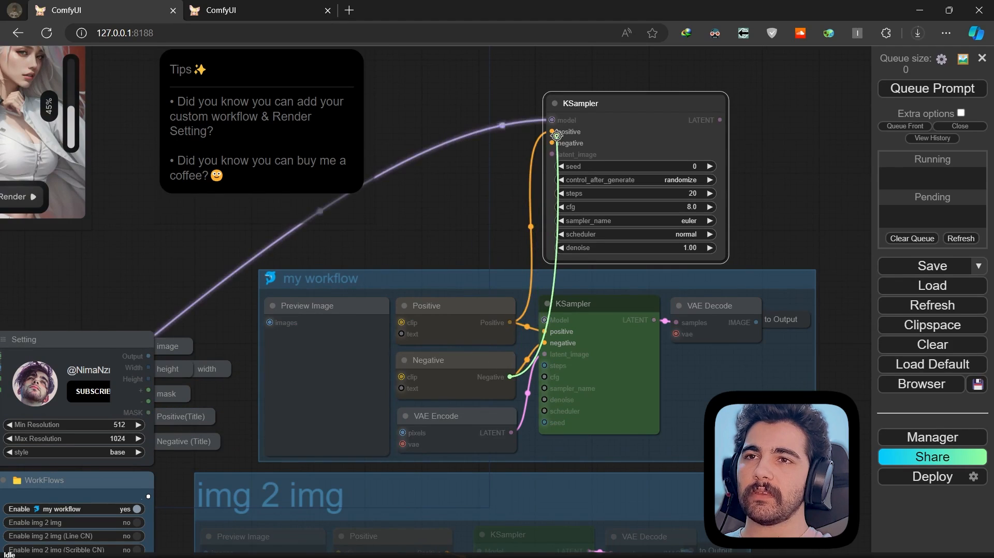
{"action": "left_click_drag", "start_coordinate": [596, 103], "coordinate": [724, 87]}
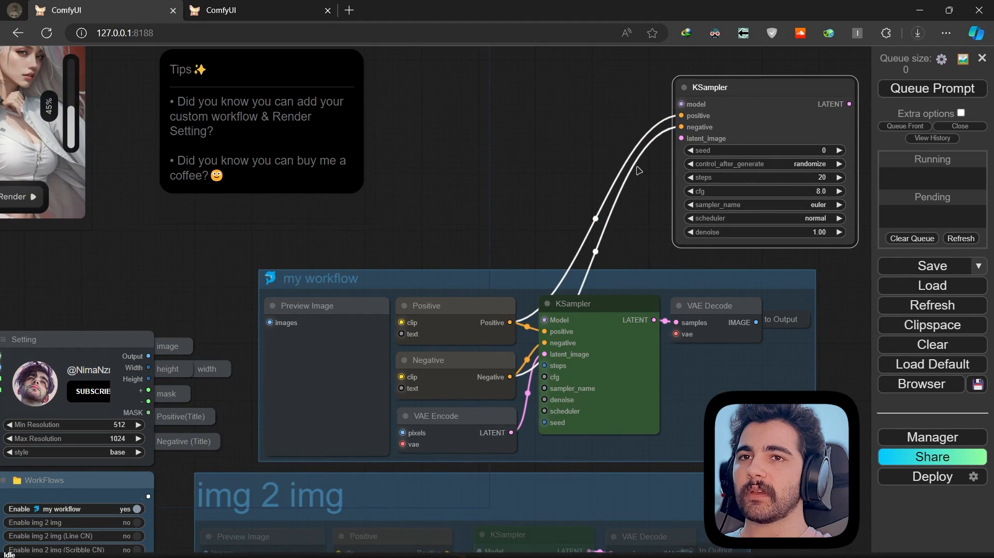
Add a VAE Encode node feeding the new KSampler's latent_image input and place it beside the sampler
{"action": "left_click_drag", "start_coordinate": [681, 138], "coordinate": [540, 92]}
{"action": "left_click", "coordinate": [569, 173]}
{"action": "left_click_drag", "start_coordinate": [609, 119], "coordinate": [561, 142]}
{"action": "scroll", "coordinate": [636, 135], "scroll_direction": "up", "scroll_amount": 4}
{"action": "left_click_drag", "start_coordinate": [659, 160], "coordinate": [586, 211]}
{"action": "left_click_drag", "start_coordinate": [517, 129], "coordinate": [360, 150]}
{"action": "left_click_drag", "start_coordinate": [552, 159], "coordinate": [527, 162]}
Add a VAE Decode to the new KSampler's LATENT output and a Preview Image node to the decoded image
{"action": "left_click_drag", "start_coordinate": [697, 163], "coordinate": [775, 134]}
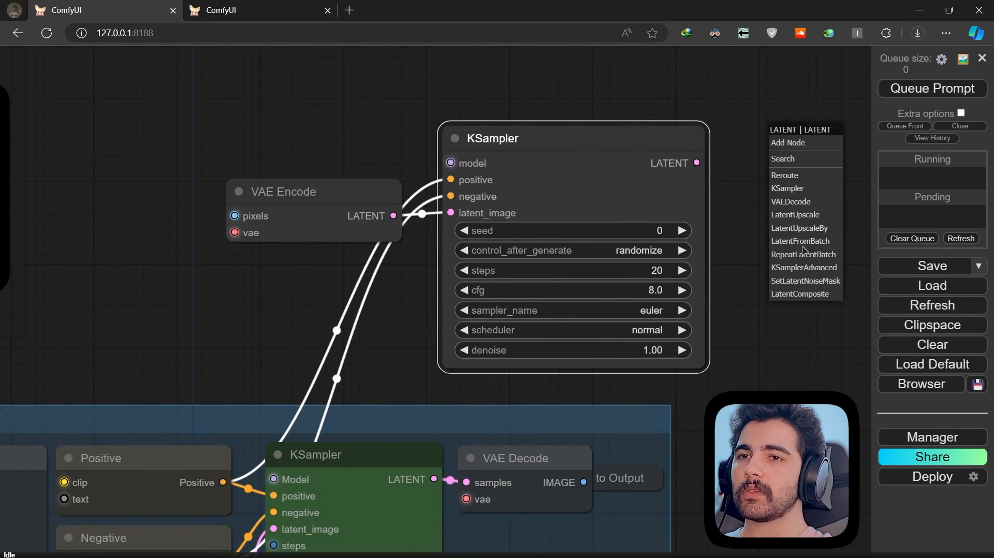
{"action": "left_click", "coordinate": [809, 207]}
{"action": "left_click_drag", "start_coordinate": [813, 212], "coordinate": [666, 247]}
{"action": "left_click_drag", "start_coordinate": [743, 186], "coordinate": [812, 159]}
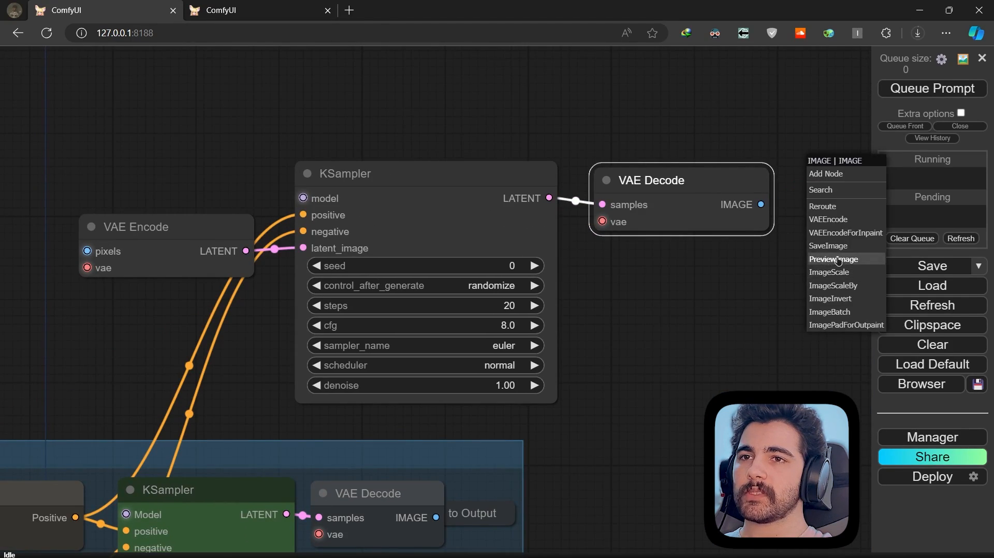
{"action": "left_click", "coordinate": [838, 260]}
{"action": "left_click_drag", "start_coordinate": [766, 254], "coordinate": [637, 254]}
{"action": "left_click_drag", "start_coordinate": [602, 378], "coordinate": [650, 345]}
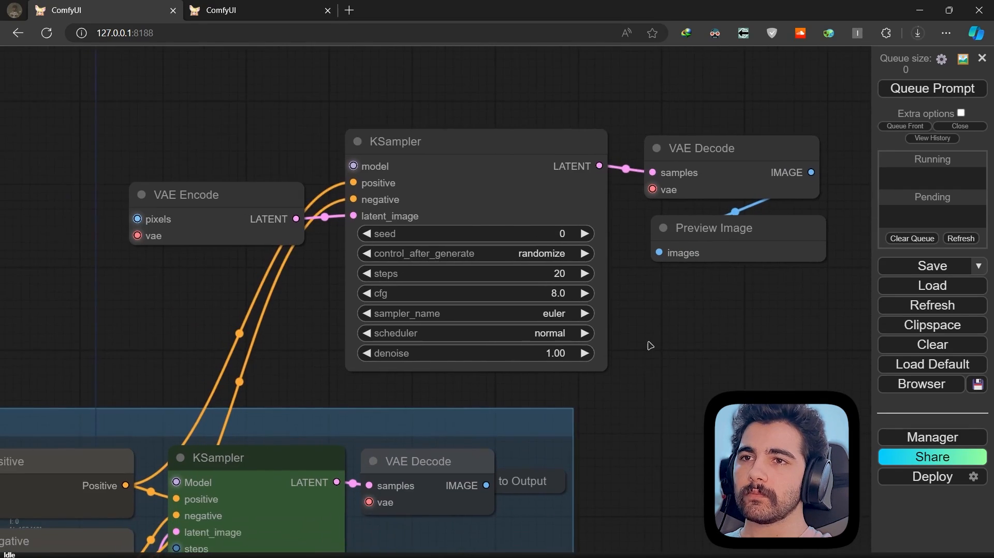
Set the new KSampler to 4 steps, cfg 1.0, the lcm sampler and denoise 0.34
{"action": "left_click_drag", "start_coordinate": [555, 353], "coordinate": [545, 353]}
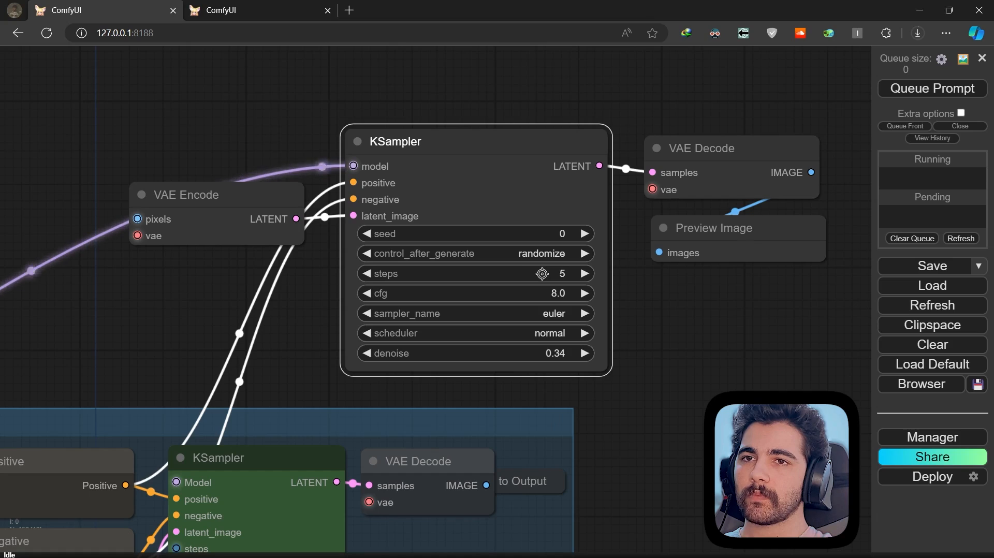
{"action": "left_click", "coordinate": [560, 294]}
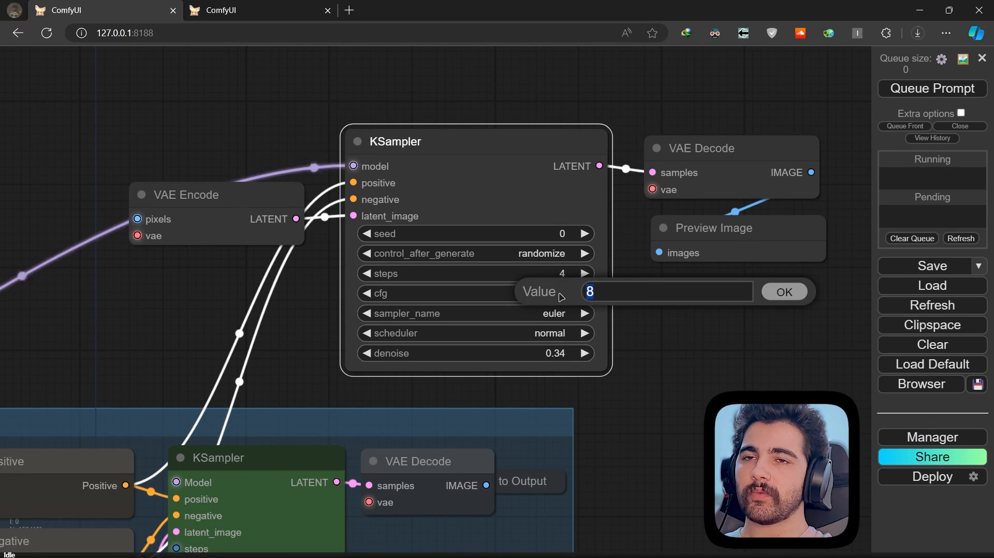
{"action": "type", "text": "1"}
{"action": "key", "text": "Return"}
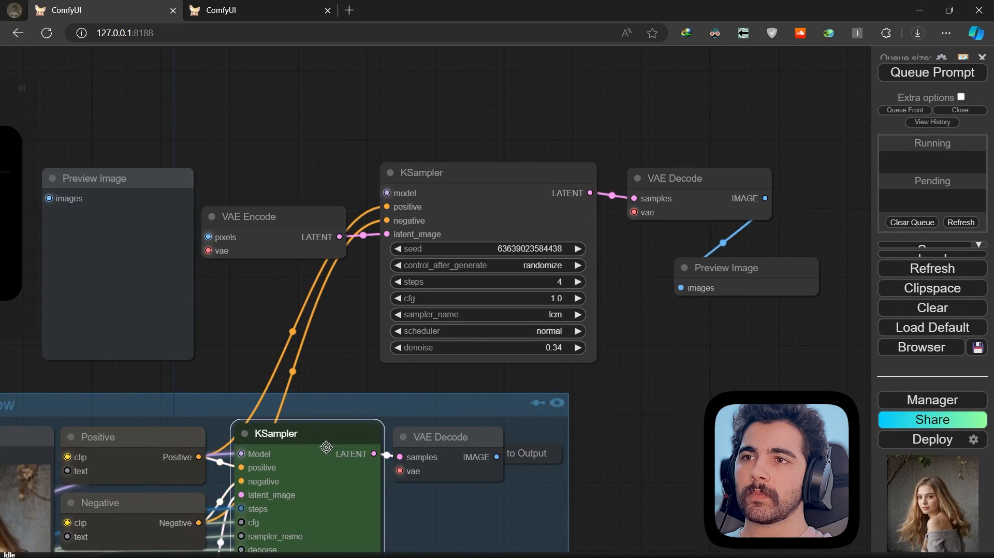
Queue the prompt with the KSampler inside "my workflow" bypassed, and take that KSampler out of bypass
{"action": "key", "text": "ctrl+b"}
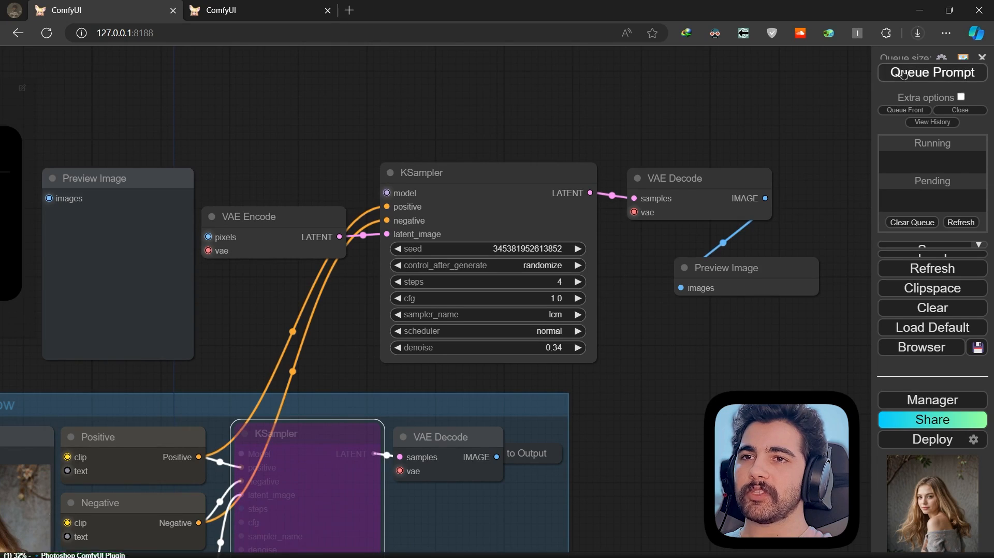
{"action": "key", "text": "ctrl+b"}
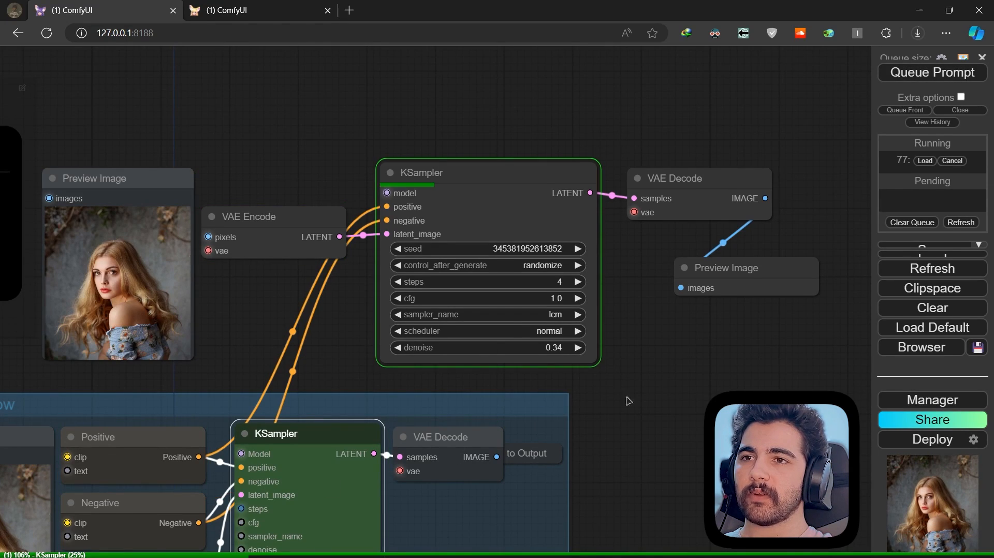
{"action": "left_click_drag", "start_coordinate": [669, 374], "coordinate": [722, 427]}
Compare the result preview side by side with the source image preview, and return it to beyond the VAE Decode
{"action": "left_click_drag", "start_coordinate": [742, 407], "coordinate": [247, 315]}
{"action": "scroll", "coordinate": [275, 308], "scroll_direction": "up", "scroll_amount": 6}
{"action": "left_click_drag", "start_coordinate": [82, 376], "coordinate": [275, 371]}
{"action": "scroll", "coordinate": [276, 371], "scroll_direction": "up", "scroll_amount": 3}
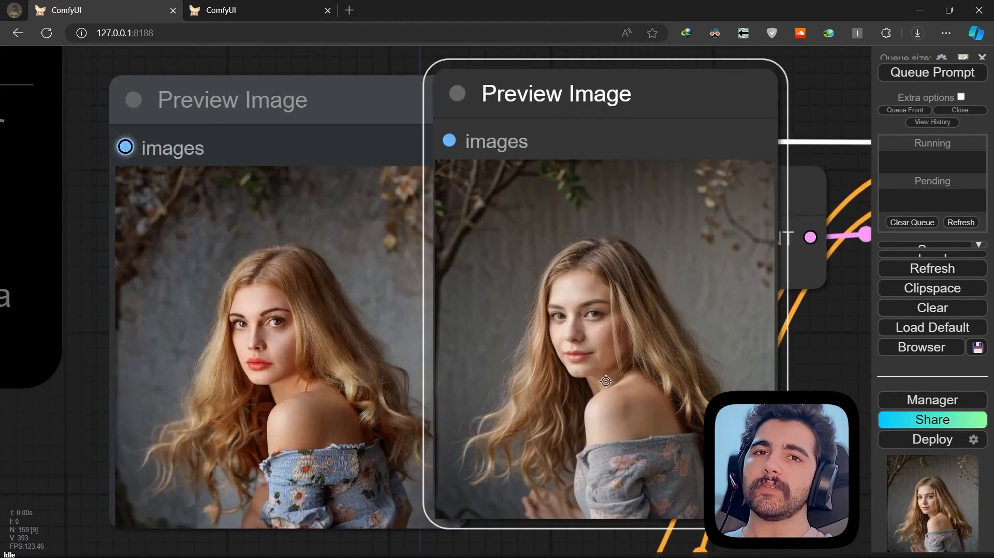
{"action": "scroll", "coordinate": [599, 382], "scroll_direction": "down", "scroll_amount": 9}
{"action": "left_click_drag", "start_coordinate": [622, 390], "coordinate": [320, 355]}
{"action": "left_click_drag", "start_coordinate": [284, 340], "coordinate": [892, 338]}
{"action": "scroll", "coordinate": [767, 367], "scroll_direction": "down", "scroll_amount": 2}
{"action": "left_click_drag", "start_coordinate": [766, 371], "coordinate": [607, 343]}
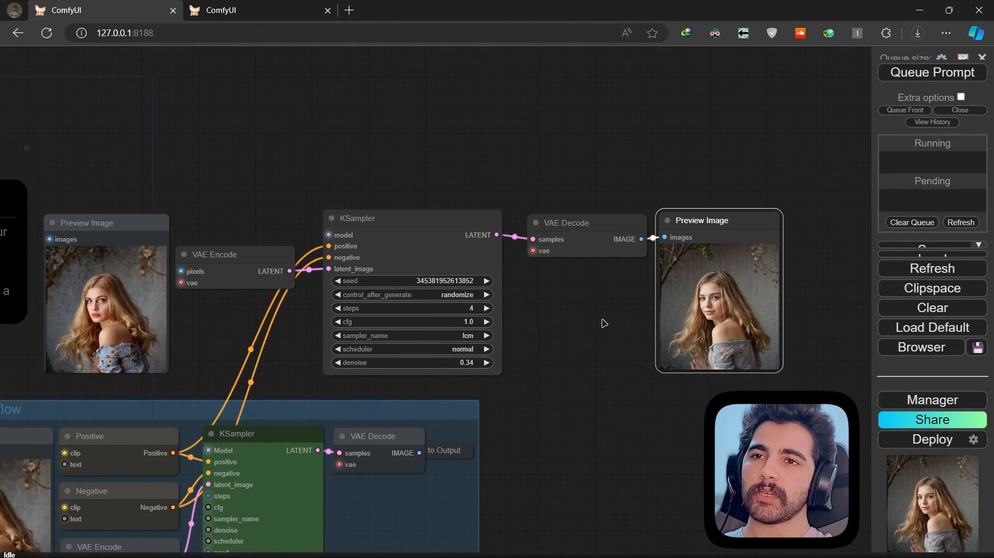
{"action": "scroll", "coordinate": [566, 308], "scroll_direction": "down", "scroll_amount": 4}
{"action": "scroll", "coordinate": [566, 308], "scroll_direction": "up", "scroll_amount": 1}
{"action": "left_click_drag", "start_coordinate": [566, 308], "coordinate": [634, 283]}
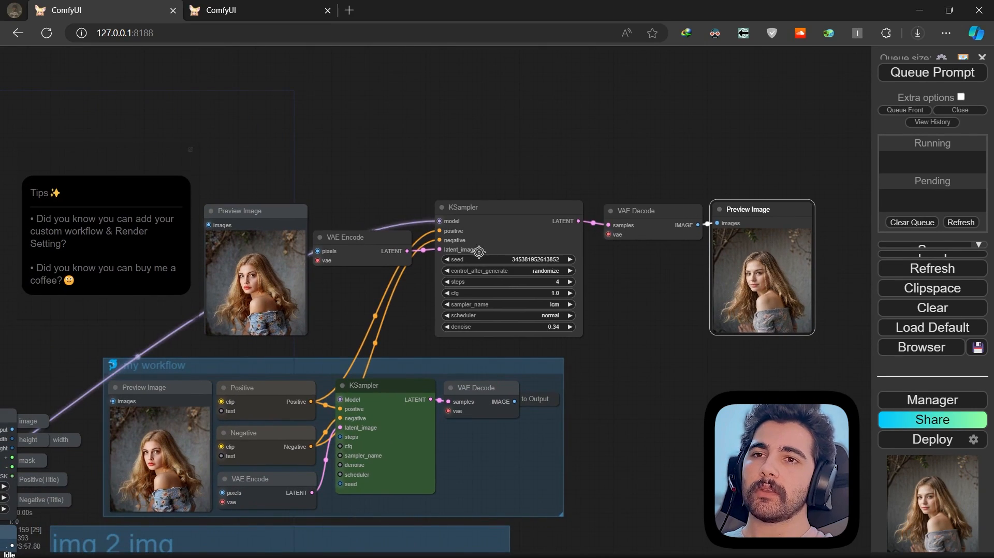
{"action": "scroll", "coordinate": [516, 259], "scroll_direction": "up", "scroll_amount": 2}
{"action": "scroll", "coordinate": [348, 238], "scroll_direction": "down", "scroll_amount": 1}
{"action": "left_click_drag", "start_coordinate": [239, 182], "coordinate": [345, 239]}
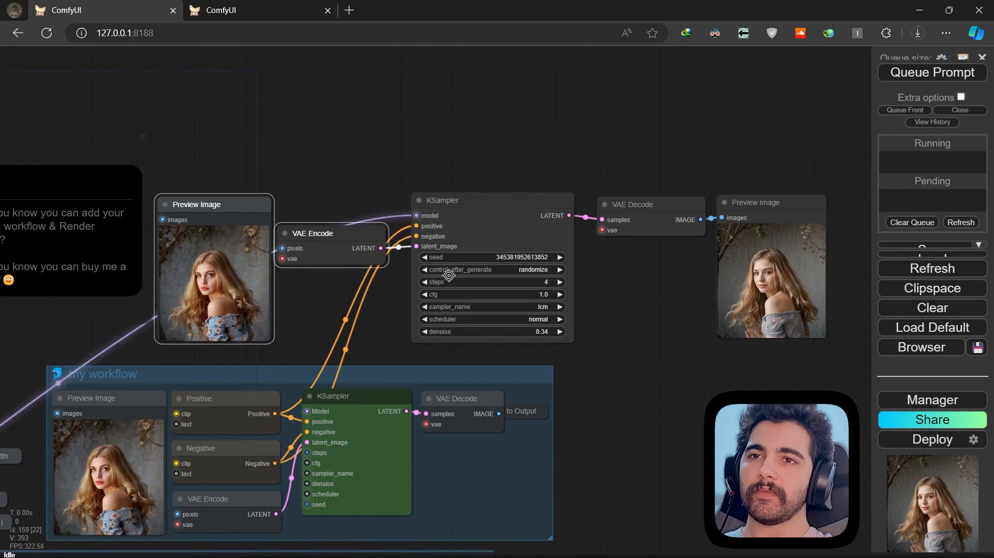
{"action": "key", "text": "Delete"}
{"action": "left_click_drag", "start_coordinate": [781, 173], "coordinate": [617, 241]}
{"action": "key", "text": "Delete"}
{"action": "left_click_drag", "start_coordinate": [492, 191], "coordinate": [544, 169]}
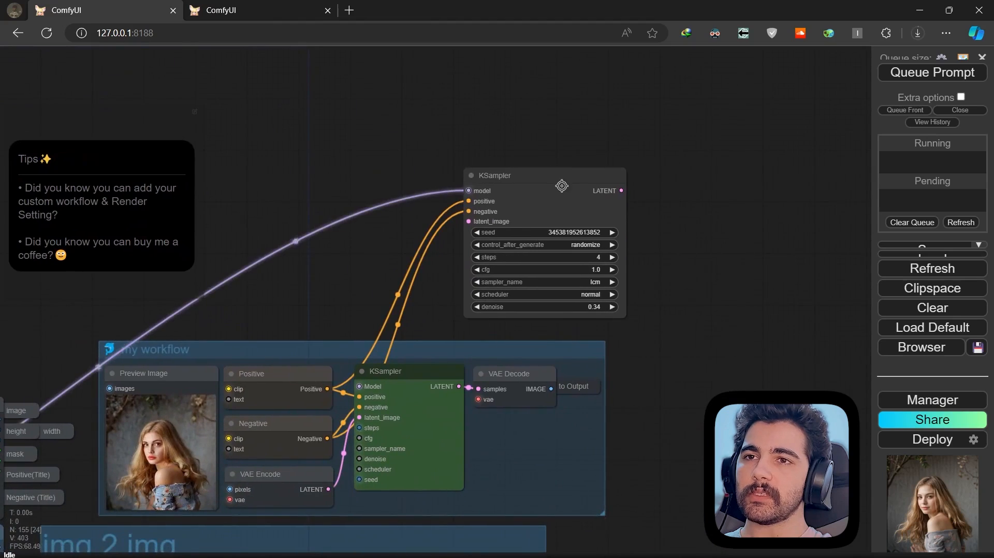
{"action": "key", "text": "ctrl+z"}
{"action": "key", "text": "ctrl+z"}
Convert the new KSampler's seed widget to an input
{"action": "scroll", "coordinate": [577, 226], "scroll_direction": "up", "scroll_amount": 10}
{"action": "left_click_drag", "start_coordinate": [613, 323], "coordinate": [615, 209]}
{"action": "right_click", "coordinate": [528, 113]}
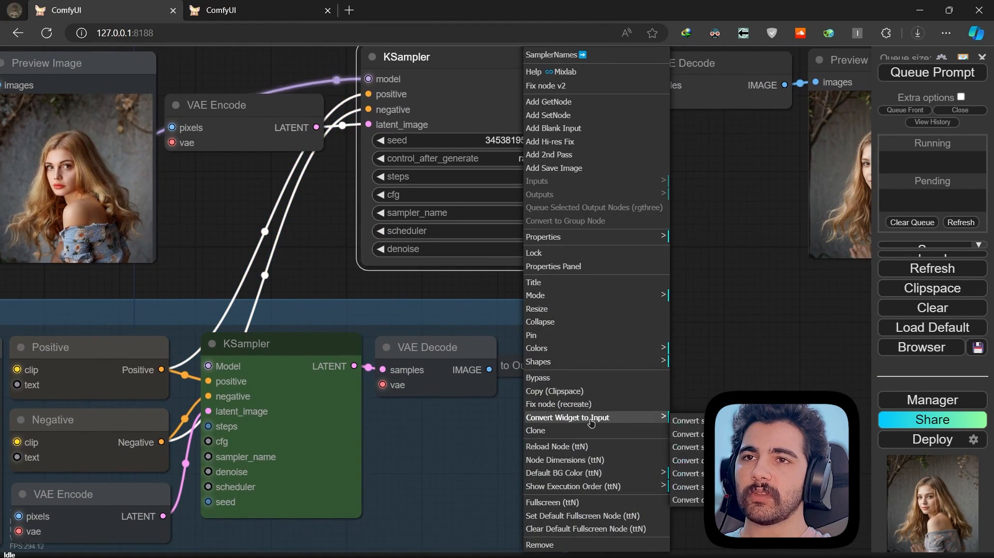
{"action": "left_click", "coordinate": [691, 425]}
{"action": "scroll", "coordinate": [395, 182], "scroll_direction": "down", "scroll_amount": 3}
{"action": "left_click_drag", "start_coordinate": [445, 168], "coordinate": [809, 193]}
{"action": "left_click_drag", "start_coordinate": [133, 436], "coordinate": [185, 358]}
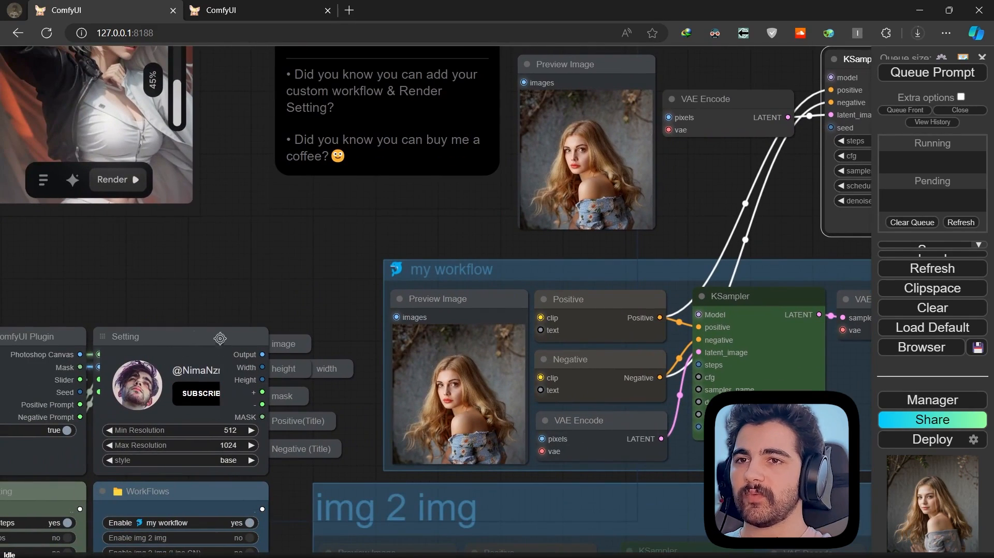
{"action": "left_click_drag", "start_coordinate": [514, 238], "coordinate": [200, 319]}
Convert the steps widget of the new KSampler above "my workflow" to an input
{"action": "right_click", "coordinate": [659, 296]}
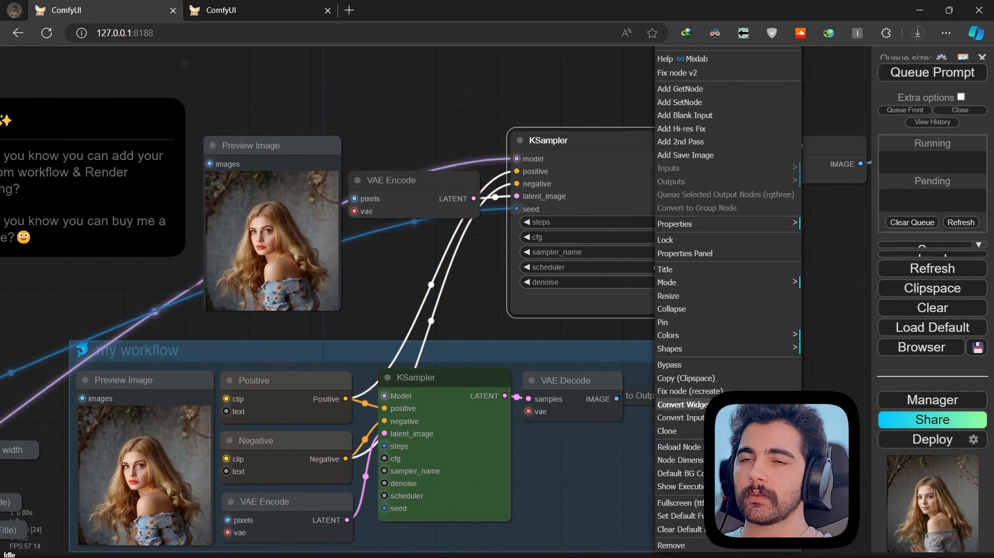
{"action": "left_click", "coordinate": [724, 405]}
{"action": "left_click", "coordinate": [860, 406]}
{"action": "left_click", "coordinate": [776, 344]}
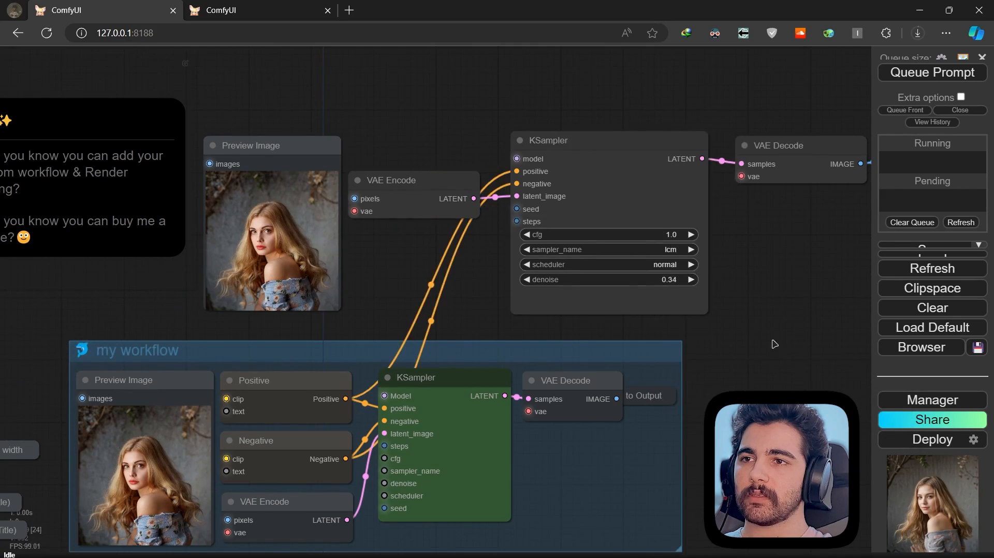
Trace the link between the steps node in the lcm - 4 steps group and the new KSampler's steps input
{"action": "left_click_drag", "start_coordinate": [465, 311], "coordinate": [761, 212]}
{"action": "scroll", "coordinate": [761, 212], "scroll_direction": "down", "scroll_amount": 7}
{"action": "left_click_drag", "start_coordinate": [247, 264], "coordinate": [288, 225]}
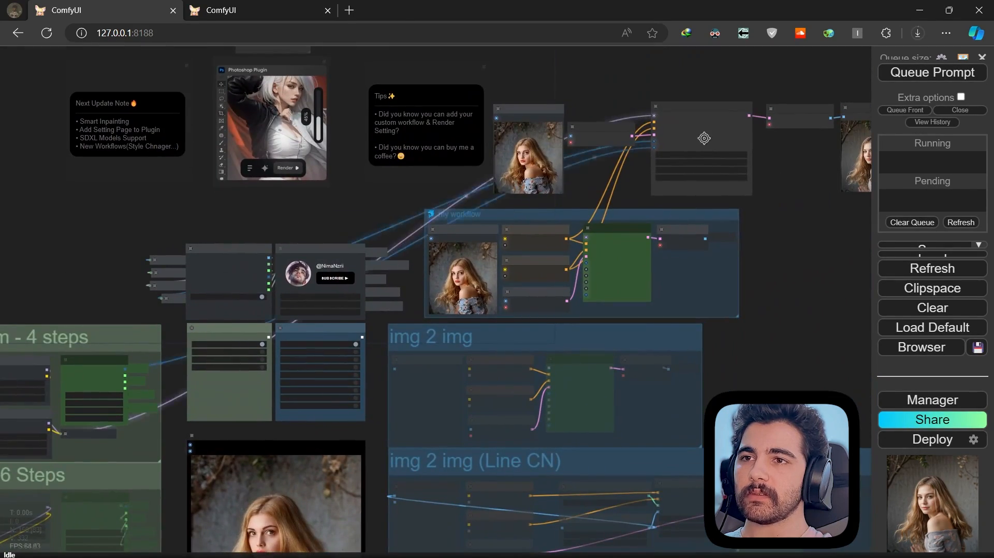
{"action": "scroll", "coordinate": [205, 363], "scroll_direction": "up", "scroll_amount": 6}
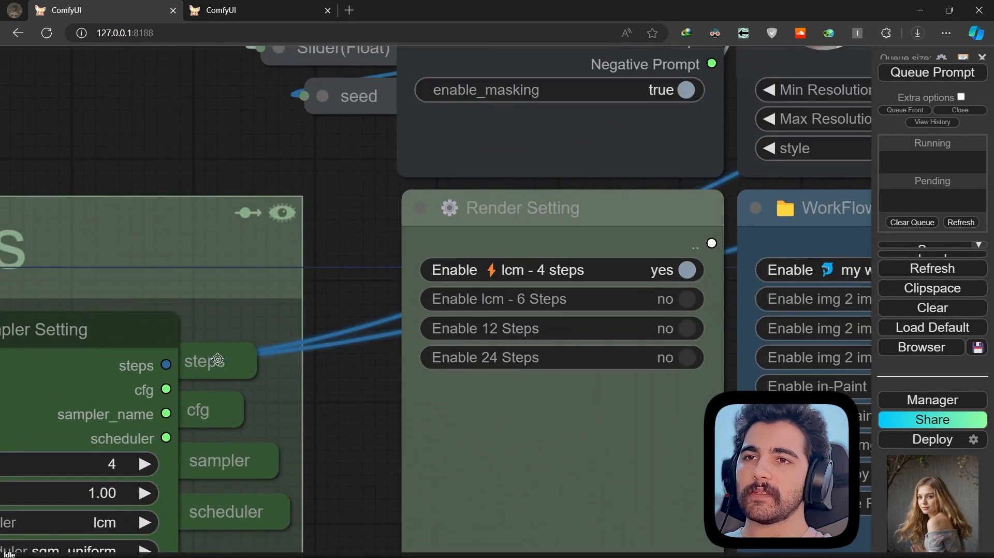
{"action": "scroll", "coordinate": [218, 359], "scroll_direction": "down", "scroll_amount": 9}
{"action": "left_click_drag", "start_coordinate": [218, 359], "coordinate": [2, 430]}
{"action": "left_click_drag", "start_coordinate": [725, 150], "coordinate": [455, 251]}
{"action": "scroll", "coordinate": [738, 141], "scroll_direction": "up", "scroll_amount": 1}
{"action": "left_click_drag", "start_coordinate": [654, 147], "coordinate": [623, 273]}
{"action": "scroll", "coordinate": [624, 273], "scroll_direction": "up", "scroll_amount": 5}
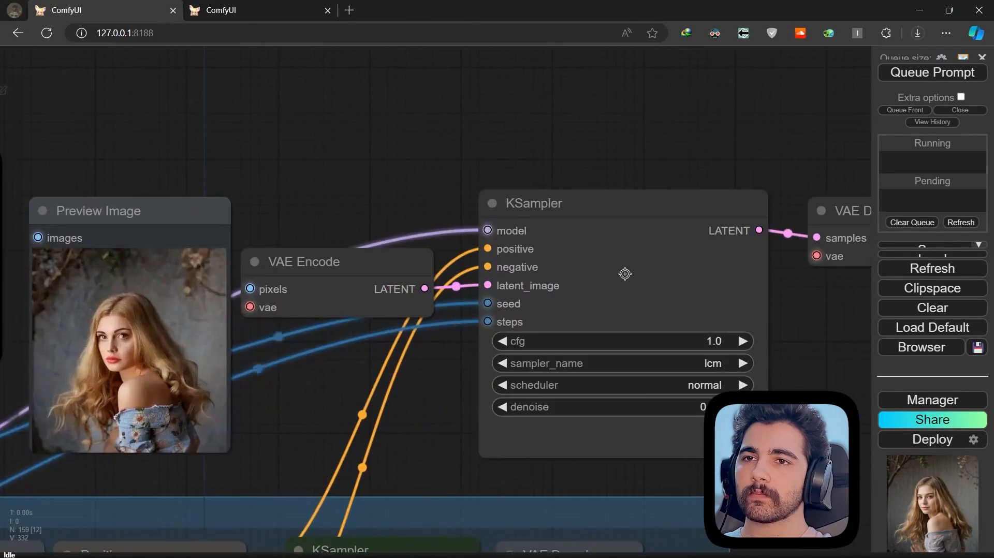
Convert the new KSampler's cfg and scheduler widgets to inputs
{"action": "right_click", "coordinate": [623, 273]}
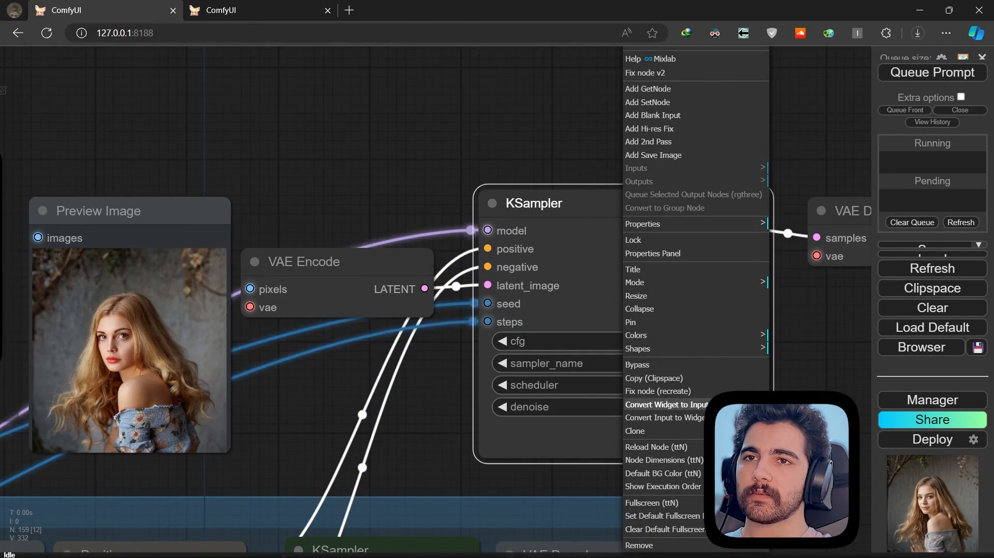
{"action": "left_click", "coordinate": [728, 405]}
{"action": "left_click", "coordinate": [794, 408]}
{"action": "right_click", "coordinate": [671, 365]}
{"action": "left_click", "coordinate": [740, 402]}
{"action": "left_click", "coordinate": [834, 414]}
Convert the new KSampler's sampler_name and denoise widgets to inputs and shrink the node to fit
{"action": "right_click", "coordinate": [686, 363]}
{"action": "left_click", "coordinate": [740, 405]}
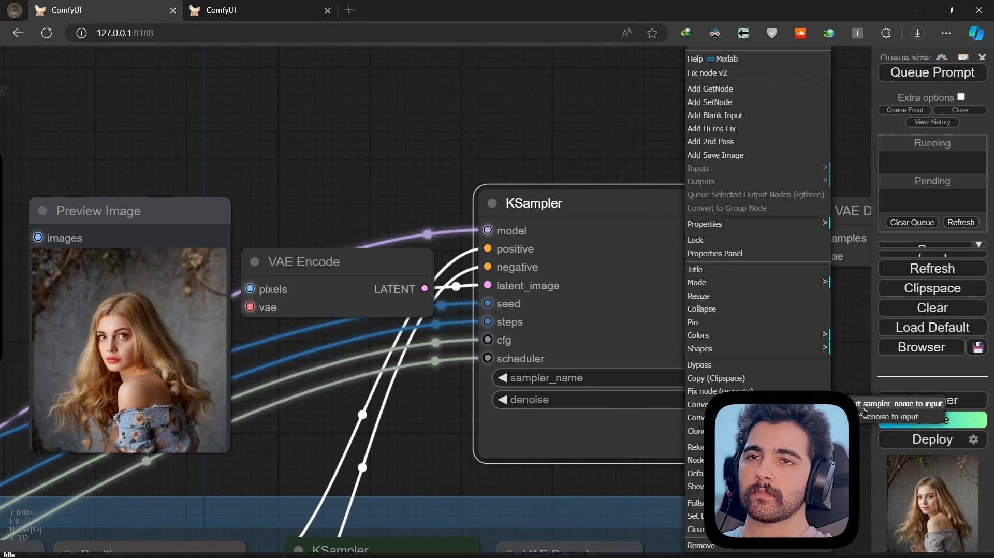
{"action": "left_click", "coordinate": [843, 406]}
{"action": "right_click", "coordinate": [676, 362]}
{"action": "left_click", "coordinate": [735, 405]}
{"action": "left_click", "coordinate": [841, 406]}
{"action": "left_click", "coordinate": [792, 445]}
{"action": "left_click_drag", "start_coordinate": [765, 456], "coordinate": [651, 405]}
Delete the row of preview, VAE Encode, KSampler and VAE Decode nodes above the "my workflow" group
{"action": "scroll", "coordinate": [693, 403], "scroll_direction": "down", "scroll_amount": 9}
{"action": "left_click_drag", "start_coordinate": [723, 412], "coordinate": [581, 324]}
{"action": "scroll", "coordinate": [579, 323], "scroll_direction": "up", "scroll_amount": 2}
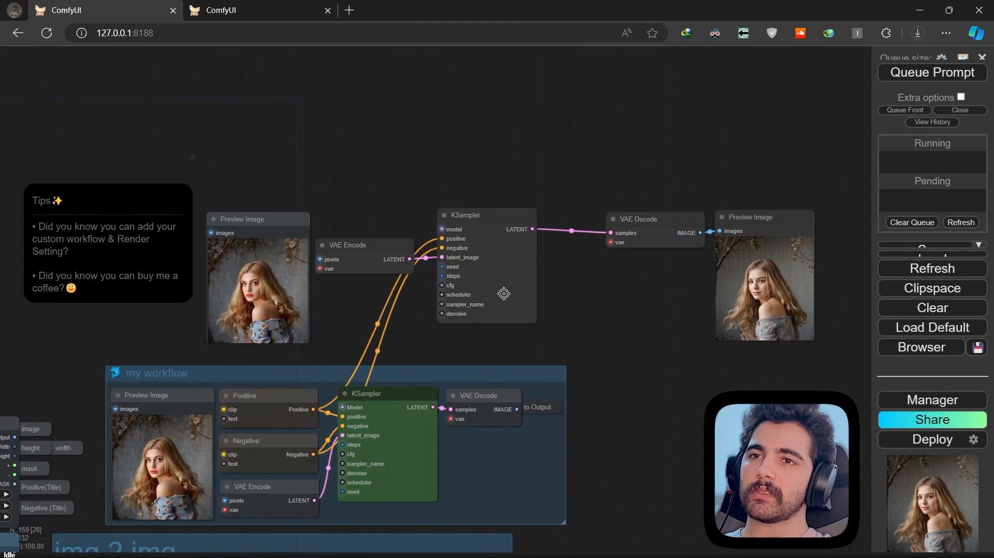
{"action": "left_click_drag", "start_coordinate": [494, 292], "coordinate": [674, 269]}
{"action": "scroll", "coordinate": [674, 268], "scroll_direction": "down", "scroll_amount": 3}
{"action": "scroll", "coordinate": [673, 279], "scroll_direction": "up", "scroll_amount": 3}
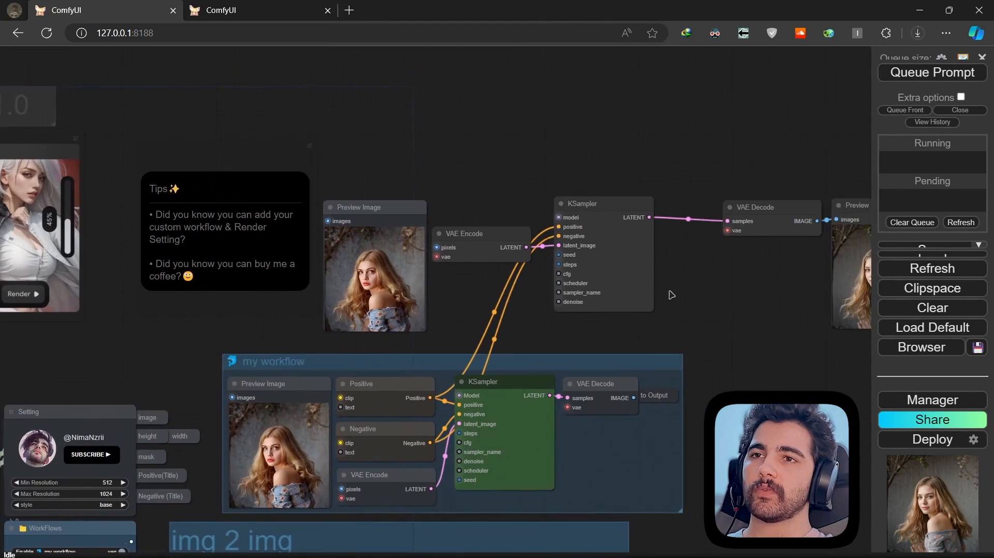
{"action": "left_click_drag", "start_coordinate": [692, 305], "coordinate": [642, 310]}
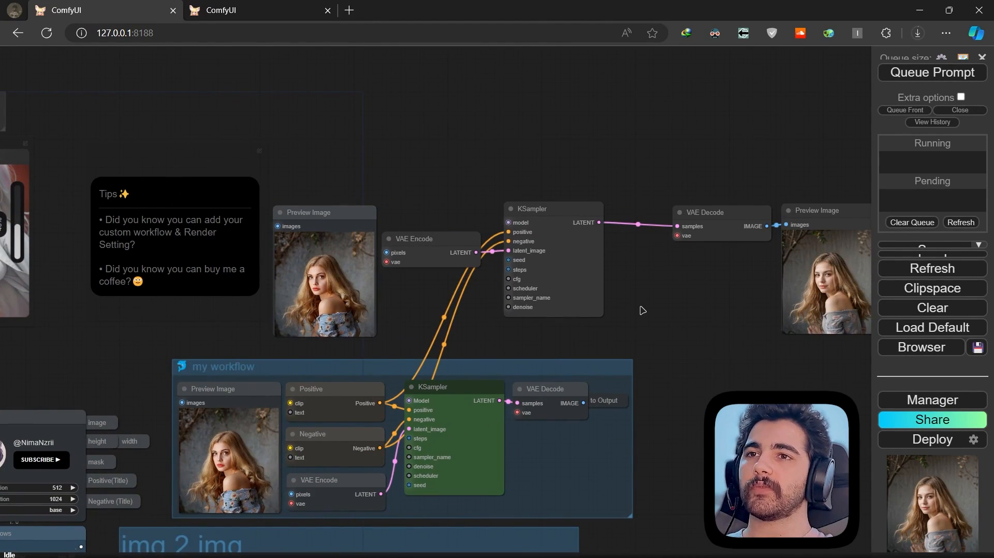
{"action": "left_click_drag", "start_coordinate": [752, 212], "coordinate": [339, 292]}
{"action": "key", "text": "Delete"}
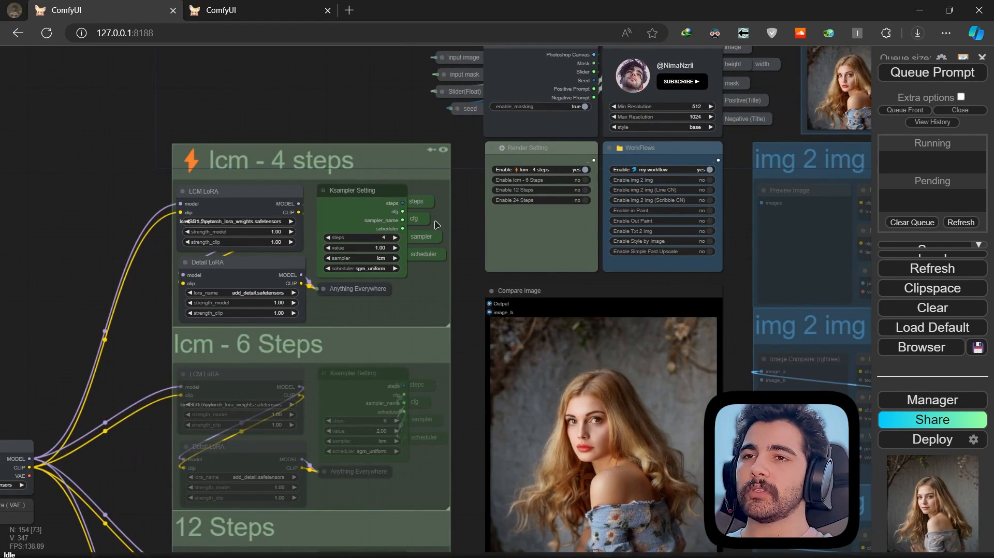
Examine the lcm - 4 steps, lcm - 6 Steps, 12 Steps and 24 Steps groups and the Load Checkpoint node feeding them
{"action": "scroll", "coordinate": [434, 223], "scroll_direction": "up", "scroll_amount": 2}
{"action": "left_click_drag", "start_coordinate": [449, 217], "coordinate": [478, 150]}
{"action": "left_click_drag", "start_coordinate": [464, 327], "coordinate": [507, 161]}
{"action": "scroll", "coordinate": [509, 161], "scroll_direction": "down", "scroll_amount": 5}
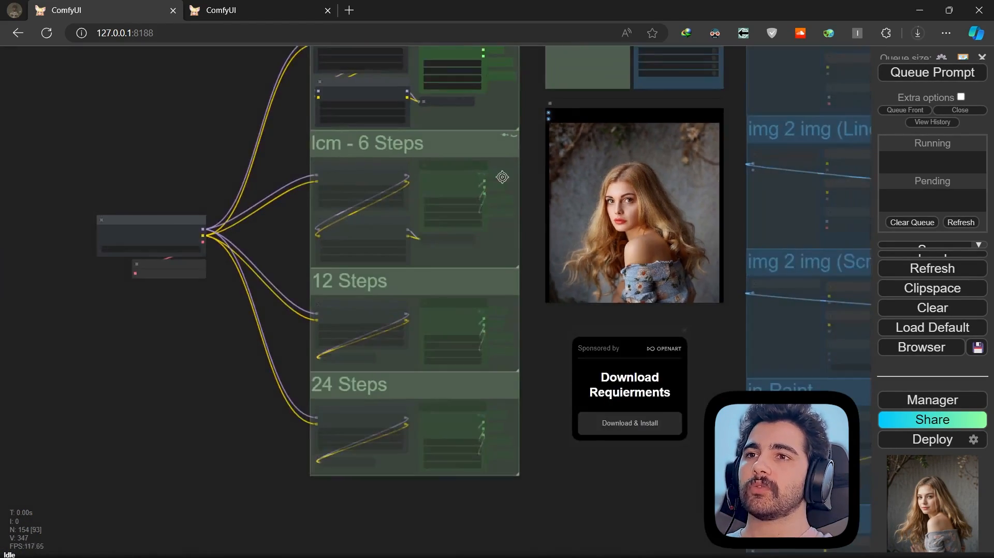
{"action": "scroll", "coordinate": [472, 391], "scroll_direction": "up", "scroll_amount": 5}
{"action": "left_click_drag", "start_coordinate": [471, 404], "coordinate": [501, 372]}
{"action": "scroll", "coordinate": [498, 373], "scroll_direction": "down", "scroll_amount": 3}
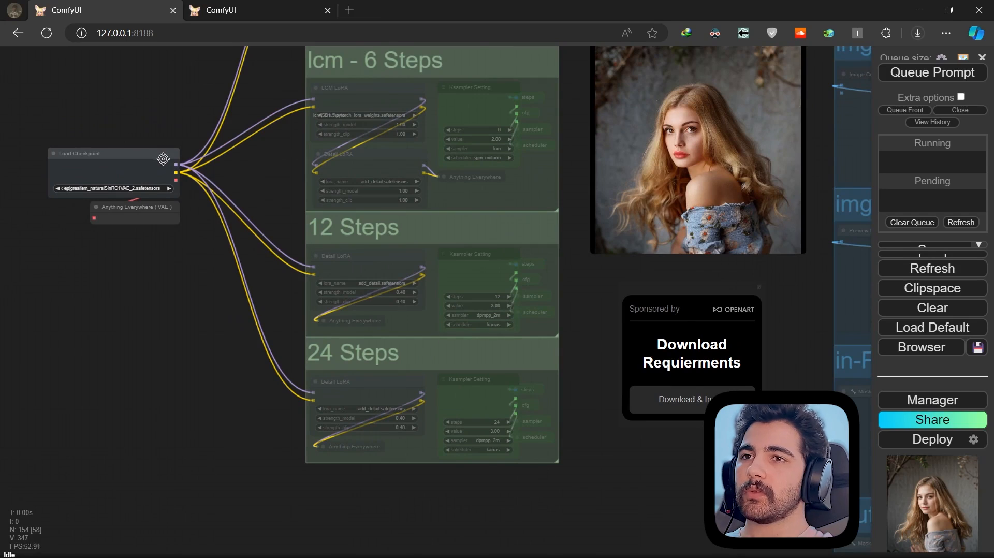
{"action": "scroll", "coordinate": [172, 168], "scroll_direction": "up", "scroll_amount": 3}
{"action": "scroll", "coordinate": [202, 243], "scroll_direction": "down", "scroll_amount": 5}
{"action": "left_click_drag", "start_coordinate": [272, 289], "coordinate": [295, 378]}
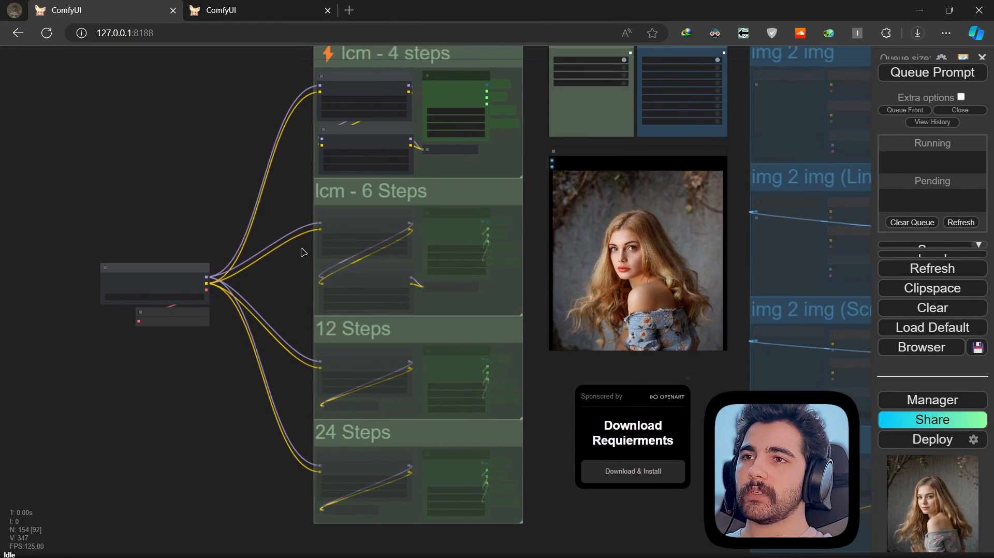
{"action": "left_click_drag", "start_coordinate": [303, 253], "coordinate": [304, 296]}
{"action": "left_click_drag", "start_coordinate": [301, 211], "coordinate": [533, 115]}
{"action": "left_click_drag", "start_coordinate": [289, 336], "coordinate": [322, 310]}
Add a new group titled "SDXL Lightning ✨" on the empty canvas beside the lcm - 4 steps group
{"action": "left_click_drag", "start_coordinate": [307, 57], "coordinate": [301, 235]}
{"action": "scroll", "coordinate": [302, 235], "scroll_direction": "up", "scroll_amount": 6}
{"action": "left_click_drag", "start_coordinate": [137, 321], "coordinate": [147, 233]}
{"action": "right_click", "coordinate": [150, 233]}
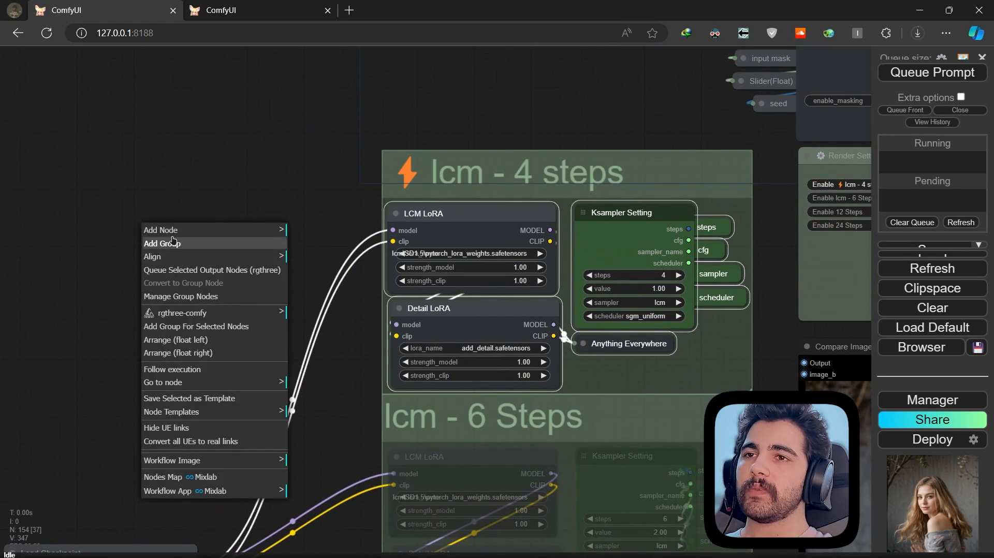
{"action": "left_click", "coordinate": [165, 241]}
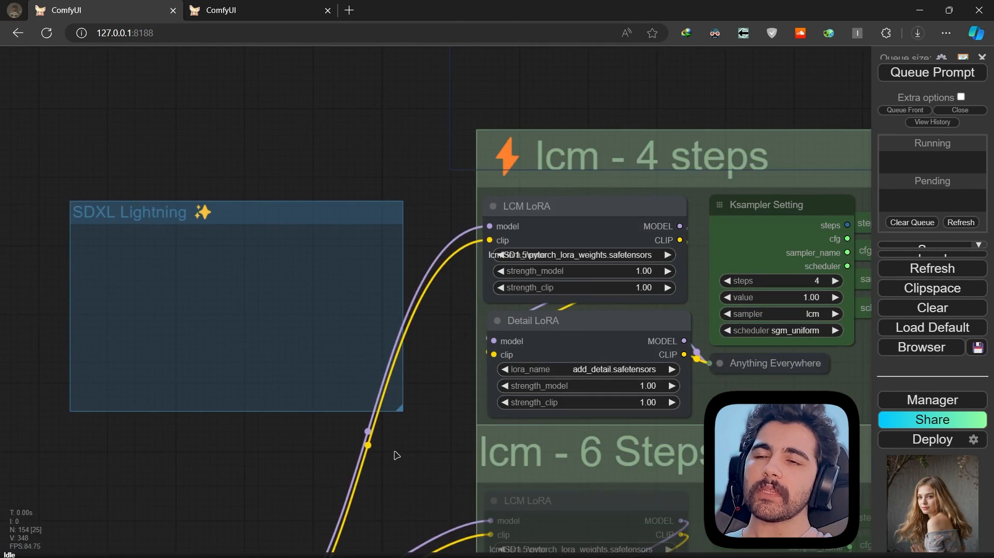
Check whether the SDXL Lightning group is listed under Render Setting or under WorkFlows
{"action": "left_click_drag", "start_coordinate": [430, 450], "coordinate": [36, 422]}
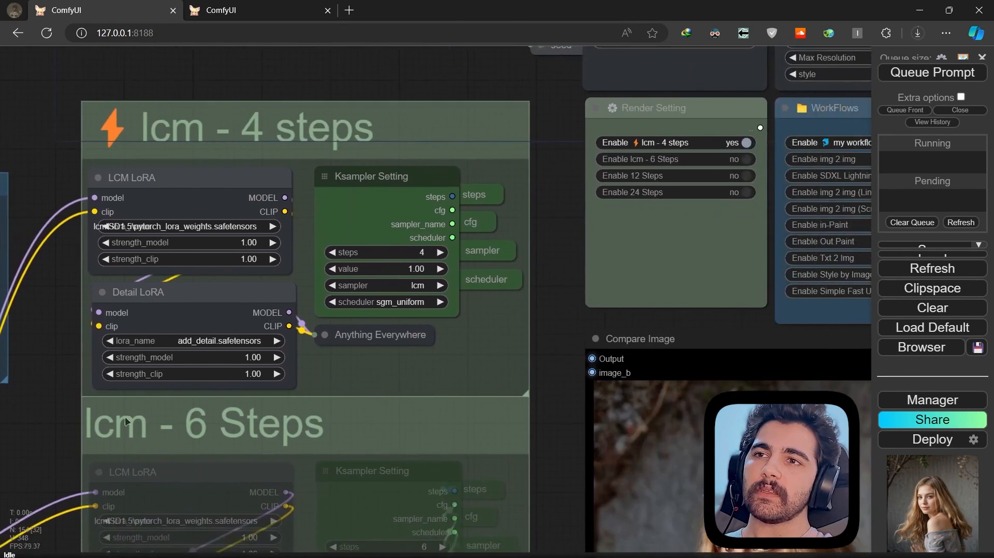
{"action": "left_click_drag", "start_coordinate": [735, 194], "coordinate": [423, 265]}
{"action": "scroll", "coordinate": [423, 264], "scroll_direction": "up", "scroll_amount": 3}
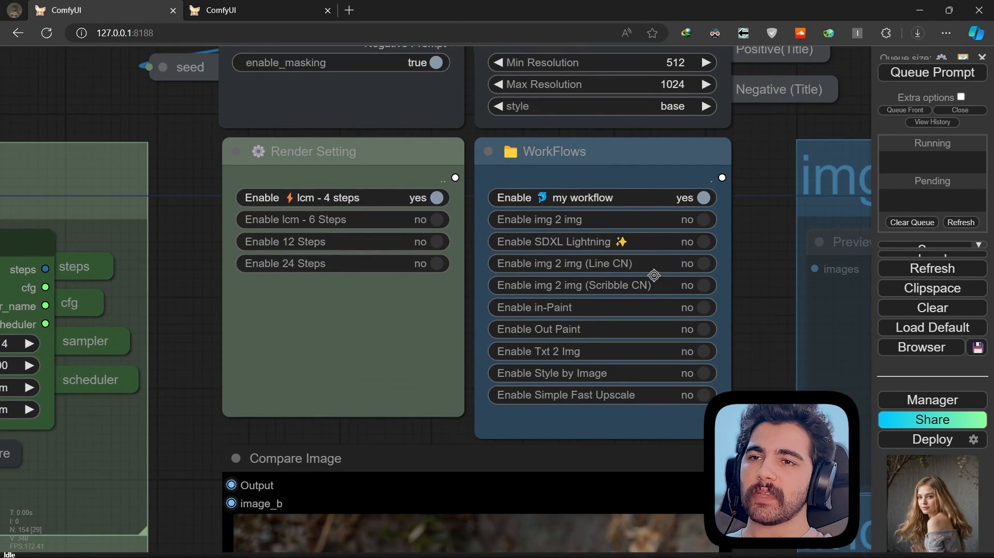
{"action": "scroll", "coordinate": [653, 276], "scroll_direction": "down", "scroll_amount": 7}
{"action": "left_click_drag", "start_coordinate": [65, 349], "coordinate": [526, 326]}
{"action": "scroll", "coordinate": [407, 293], "scroll_direction": "up", "scroll_amount": 3}
{"action": "left_click_drag", "start_coordinate": [346, 232], "coordinate": [260, 225]}
{"action": "scroll", "coordinate": [251, 225], "scroll_direction": "down", "scroll_amount": 3}
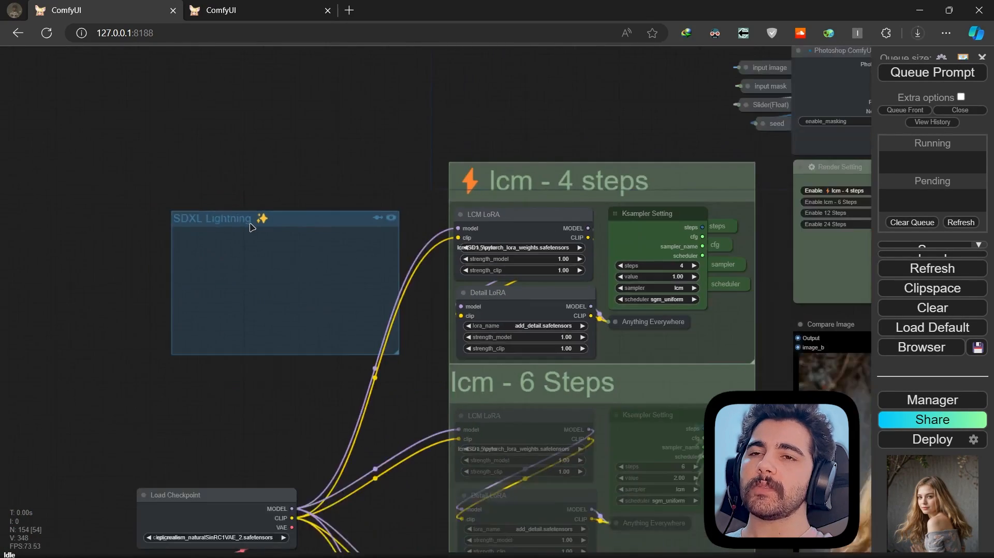
Change the SDXL Lightning group's color to green
{"action": "scroll", "coordinate": [251, 226], "scroll_direction": "up", "scroll_amount": 2}
{"action": "right_click", "coordinate": [246, 216]}
{"action": "right_click", "coordinate": [217, 215]}
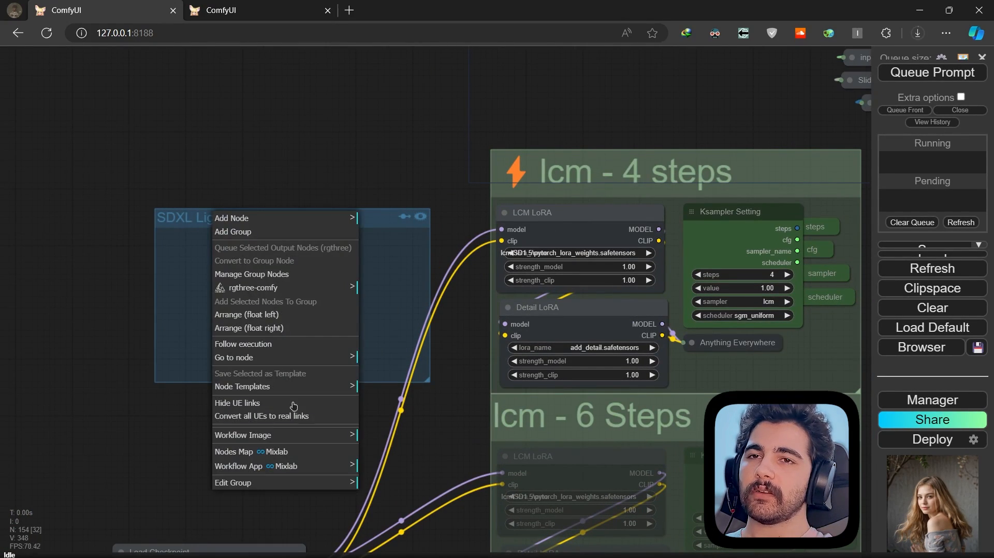
{"action": "left_click", "coordinate": [340, 482]}
{"action": "left_click", "coordinate": [398, 515]}
{"action": "left_click", "coordinate": [506, 464]}
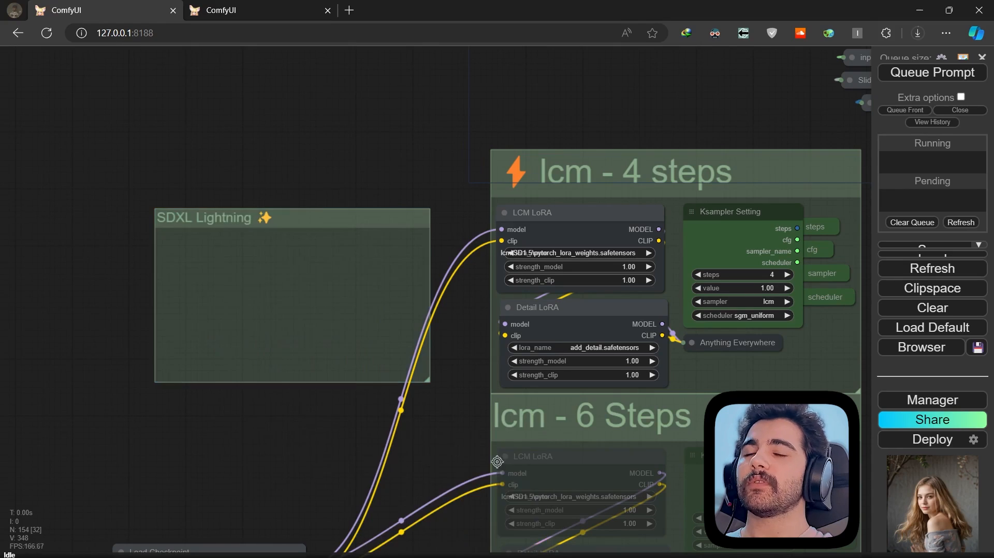
Check the Render Setting list and move the SDXL Lightning group above lcm - 4 steps to test its list order
{"action": "left_click_drag", "start_coordinate": [355, 443], "coordinate": [342, 441]}
{"action": "scroll", "coordinate": [342, 441], "scroll_direction": "down", "scroll_amount": 7}
{"action": "scroll", "coordinate": [697, 225], "scroll_direction": "up", "scroll_amount": 11}
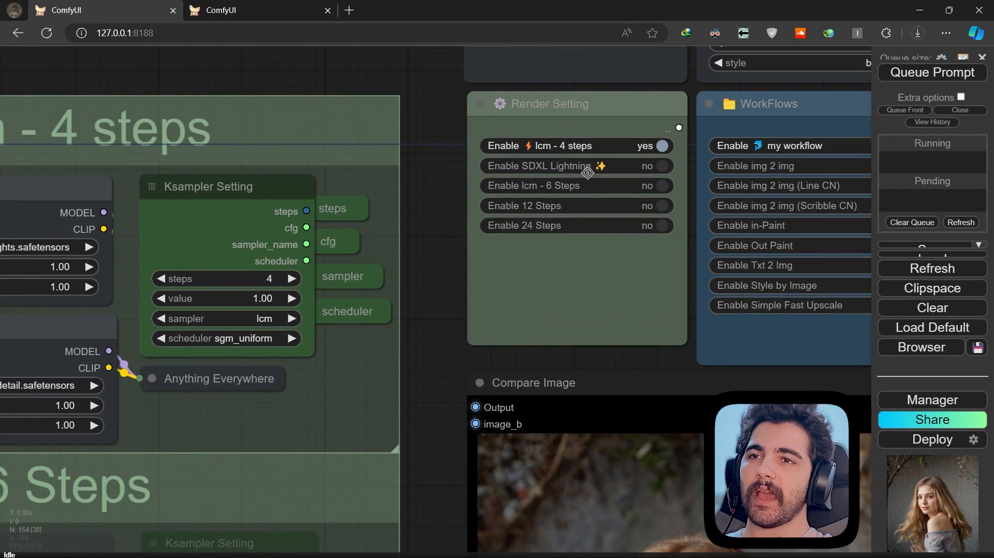
{"action": "left_click_drag", "start_coordinate": [588, 250], "coordinate": [710, 297]}
{"action": "scroll", "coordinate": [710, 296], "scroll_direction": "down", "scroll_amount": 6}
{"action": "left_click_drag", "start_coordinate": [165, 272], "coordinate": [311, 42]}
{"action": "scroll", "coordinate": [746, 240], "scroll_direction": "up", "scroll_amount": 3}
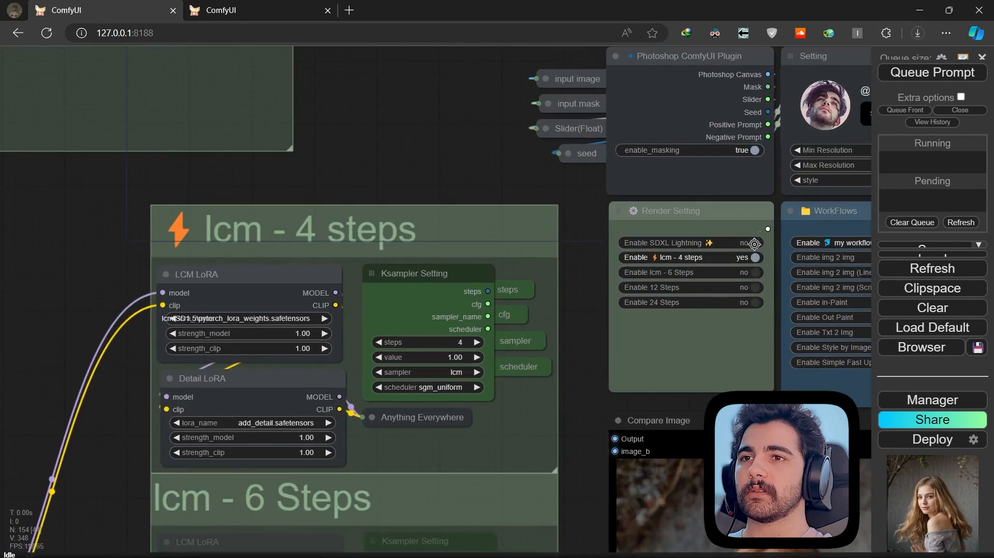
Move the SDXL Lightning group back beside the lcm - 4 steps group, above the Load Checkpoint node
{"action": "left_click_drag", "start_coordinate": [348, 148], "coordinate": [415, 274]}
{"action": "left_click_drag", "start_coordinate": [174, 101], "coordinate": [1, 148]}
{"action": "left_click_drag", "start_coordinate": [1, 130], "coordinate": [169, 153]}
{"action": "left_click_drag", "start_coordinate": [202, 164], "coordinate": [125, 326]}
{"action": "left_click_drag", "start_coordinate": [377, 300], "coordinate": [364, 154]}
{"action": "left_click_drag", "start_coordinate": [227, 181], "coordinate": [110, 295]}
{"action": "left_click_drag", "start_coordinate": [130, 352], "coordinate": [310, 247]}
{"action": "scroll", "coordinate": [311, 249], "scroll_direction": "down", "scroll_amount": 1}
{"action": "left_click_drag", "start_coordinate": [364, 289], "coordinate": [467, 256]}
{"action": "left_click_drag", "start_coordinate": [485, 362], "coordinate": [495, 287]}
Duplicate the Load Checkpoint node and bring the copy to the SDXL Lightning group
{"action": "left_click", "coordinate": [359, 439]}
{"action": "left_click", "coordinate": [385, 327]}
{"action": "left_click", "coordinate": [360, 406]}
{"action": "key", "text": "ctrl+c"}
{"action": "key", "text": "ctrl+v"}
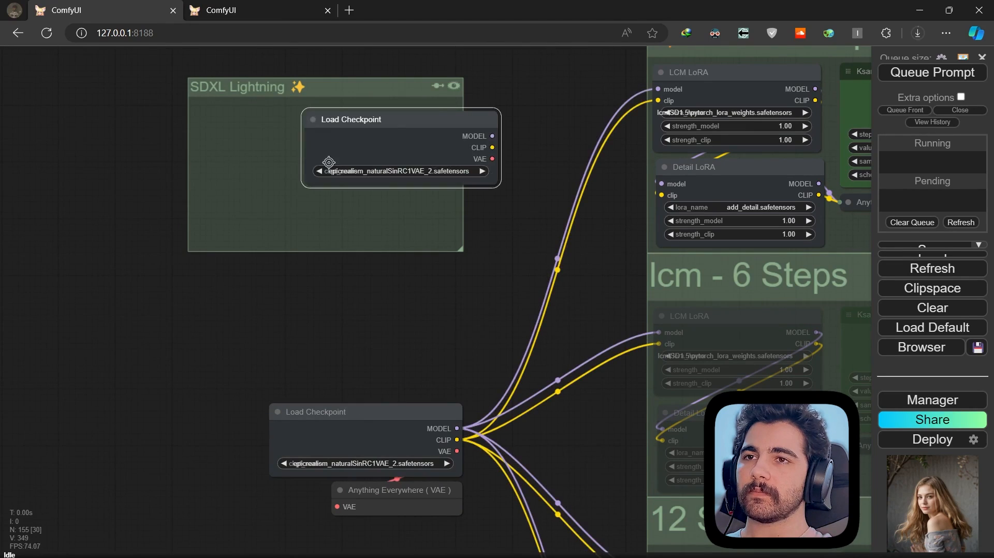
{"action": "left_click_drag", "start_coordinate": [322, 162], "coordinate": [179, 177]}
Set the copied Load Checkpoint to XL\dreamshaperXL_lightningDPMSDE.safetensors and fit the node inside the SDXL Lightning group
{"action": "mouse_move", "coordinate": [352, 194]}
{"action": "left_mouse_down"}
{"action": "mouse_move", "coordinate": [295, 193]}
{"action": "mouse_move", "coordinate": [352, 192]}
{"action": "left_mouse_up"}
{"action": "left_click", "coordinate": [303, 183]}
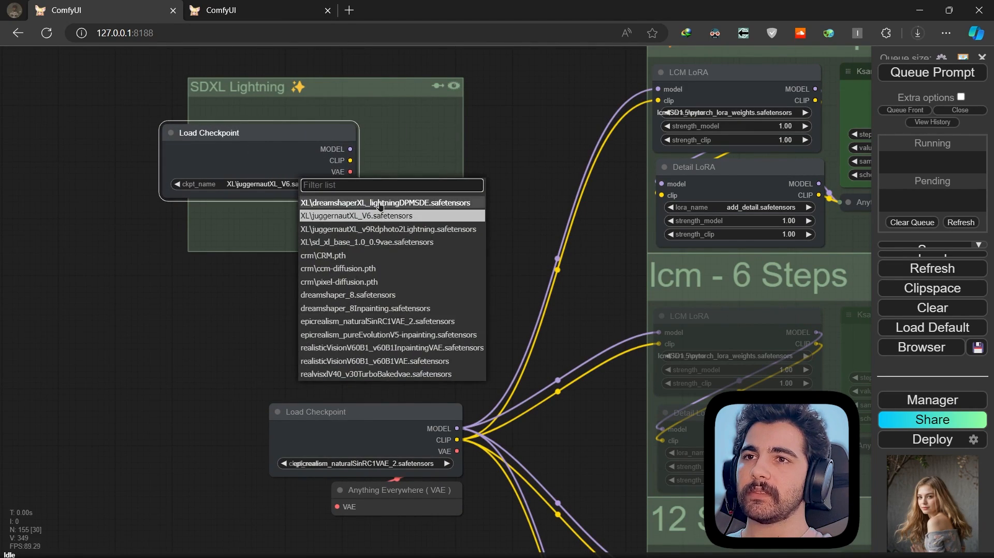
{"action": "left_click", "coordinate": [390, 203]}
{"action": "scroll", "coordinate": [249, 155], "scroll_direction": "up", "scroll_amount": 5}
{"action": "left_click_drag", "start_coordinate": [409, 214], "coordinate": [571, 281]}
{"action": "left_click_drag", "start_coordinate": [299, 120], "coordinate": [142, 114]}
Add a Load LoRA node beside the copied Load Checkpoint and connect the checkpoint's MODEL and CLIP outputs to it
{"action": "double_click", "coordinate": [477, 393]}
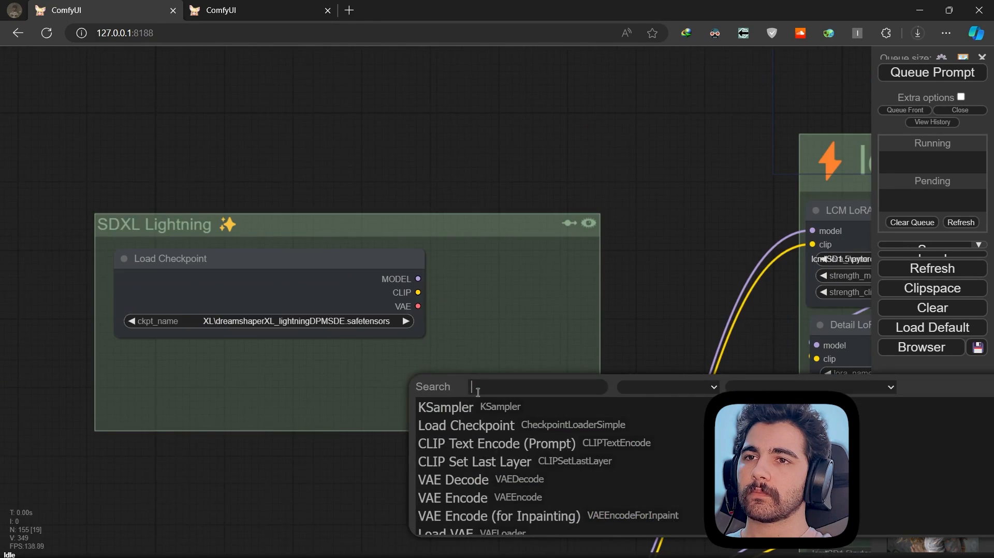
{"action": "type", "text": "loa"}
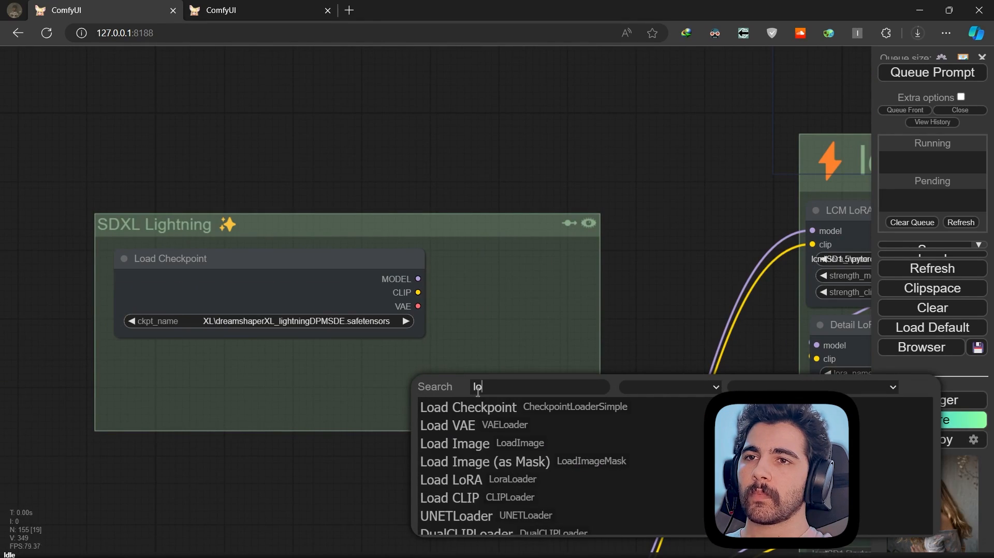
{"action": "key", "text": "BackSpace"}
{"action": "key", "text": "BackSpace"}
{"action": "key", "text": "BackSpace"}
{"action": "type", "text": "loadl"}
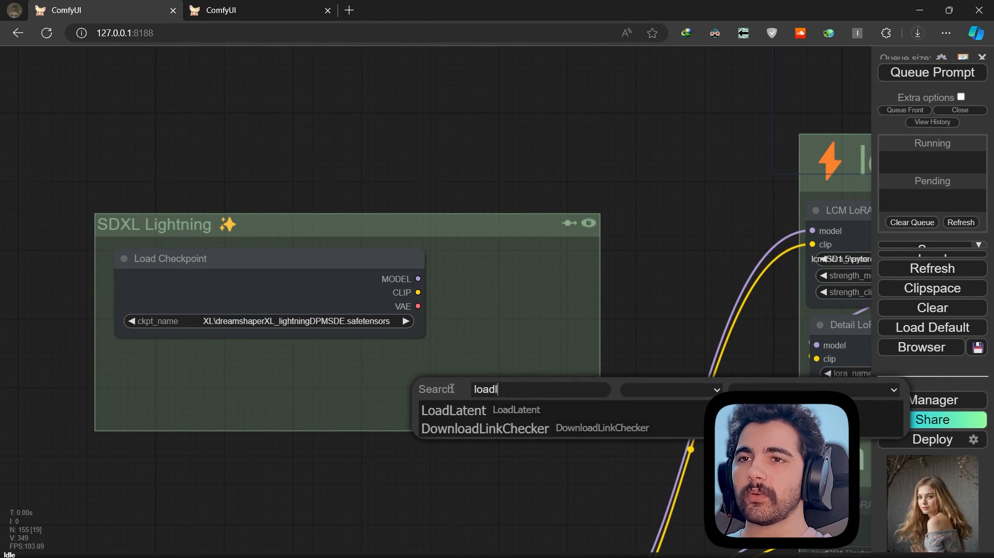
{"action": "type", "text": "ora"}
{"action": "left_click", "coordinate": [460, 410]}
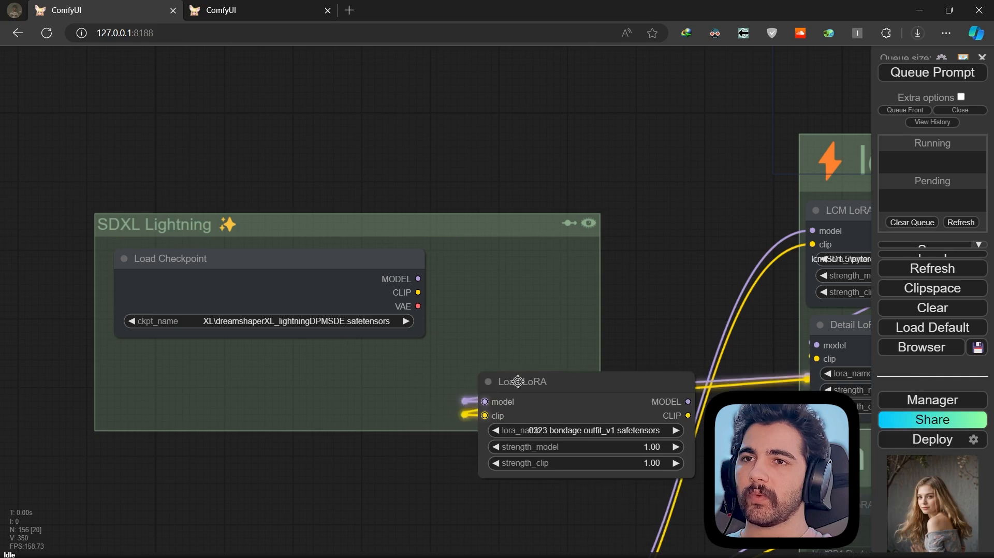
{"action": "left_click_drag", "start_coordinate": [508, 388], "coordinate": [484, 301]}
{"action": "left_click_drag", "start_coordinate": [418, 279], "coordinate": [463, 327]}
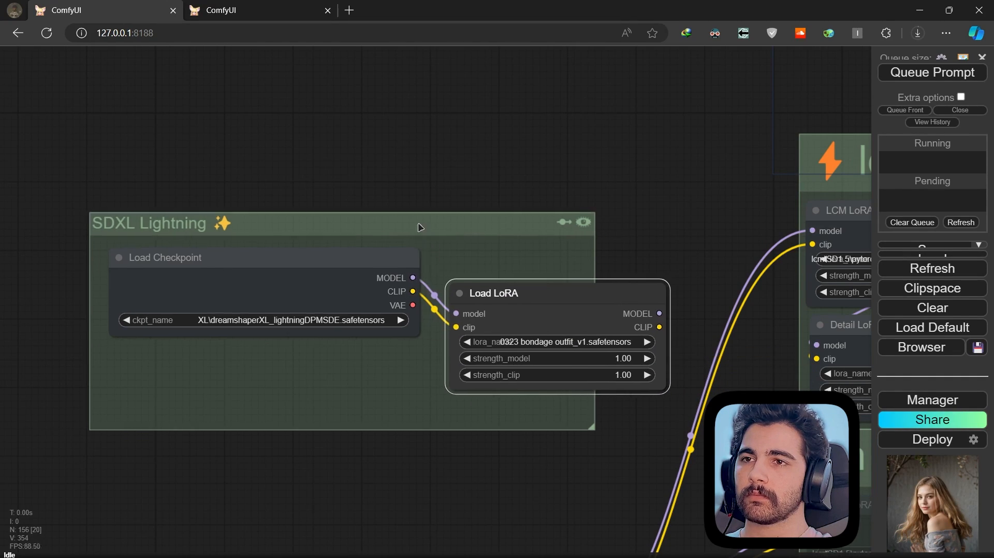
Enlarge the SDXL Lightning group and arrange Load Checkpoint and Load LoRA inside it with room for more nodes
{"action": "left_click_drag", "start_coordinate": [426, 231], "coordinate": [119, 184]}
{"action": "left_click_drag", "start_coordinate": [291, 382], "coordinate": [602, 405]}
{"action": "left_click_drag", "start_coordinate": [390, 399], "coordinate": [599, 382]}
{"action": "left_click_drag", "start_coordinate": [448, 255], "coordinate": [432, 224]}
{"action": "left_click_drag", "start_coordinate": [450, 364], "coordinate": [489, 370]}
{"action": "left_click_drag", "start_coordinate": [617, 328], "coordinate": [295, 227]}
{"action": "mouse_move", "coordinate": [299, 226]}
{"action": "left_mouse_down"}
{"action": "mouse_move", "coordinate": [276, 228]}
{"action": "mouse_move", "coordinate": [288, 228]}
{"action": "left_mouse_up"}
{"action": "left_click", "coordinate": [460, 354]}
{"action": "left_click_drag", "start_coordinate": [607, 255], "coordinate": [517, 253]}
Expand the Anything Everywhere node in lcm - 4 steps and paste a copy of it into the SDXL Lightning group
{"action": "scroll", "coordinate": [518, 253], "scroll_direction": "down", "scroll_amount": 3}
{"action": "left_click_drag", "start_coordinate": [542, 291], "coordinate": [244, 263]}
{"action": "scroll", "coordinate": [798, 337], "scroll_direction": "up", "scroll_amount": 2}
{"action": "left_click", "coordinate": [722, 298]}
{"action": "left_click_drag", "start_coordinate": [727, 339], "coordinate": [599, 341]}
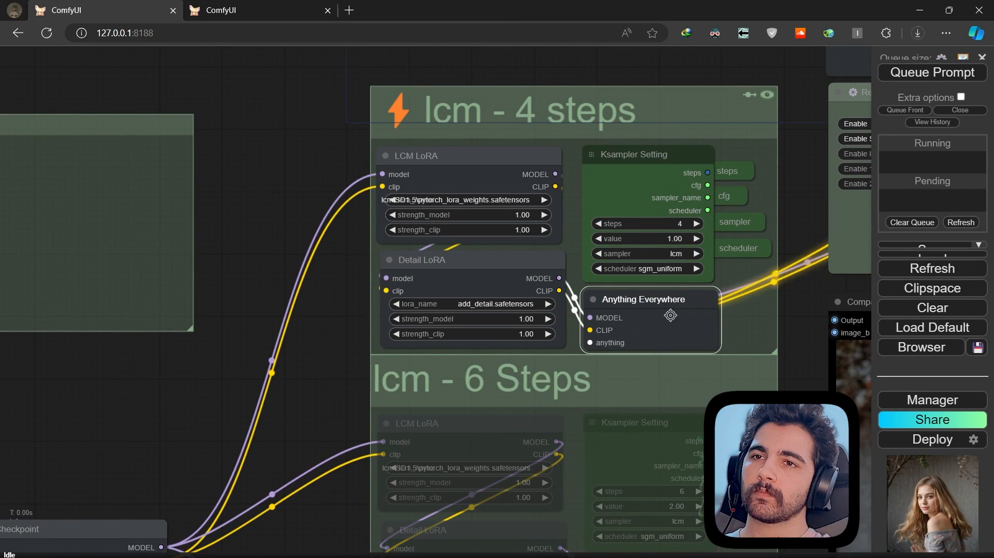
{"action": "key", "text": "ctrl+c"}
{"action": "key", "text": "ctrl+v"}
{"action": "left_click_drag", "start_coordinate": [724, 324], "coordinate": [111, 213]}
Connect Load LoRA's MODEL and CLIP outputs to the copied Anything Everywhere node, and collapse the original in lcm - 4 steps
{"action": "left_click_drag", "start_coordinate": [111, 254], "coordinate": [520, 294]}
{"action": "left_click_drag", "start_coordinate": [339, 213], "coordinate": [338, 209]}
{"action": "left_click_drag", "start_coordinate": [438, 263], "coordinate": [441, 263]}
{"action": "left_click_drag", "start_coordinate": [483, 252], "coordinate": [426, 221]}
{"action": "left_click_drag", "start_coordinate": [616, 275], "coordinate": [234, 250]}
{"action": "left_click", "coordinate": [620, 314]}
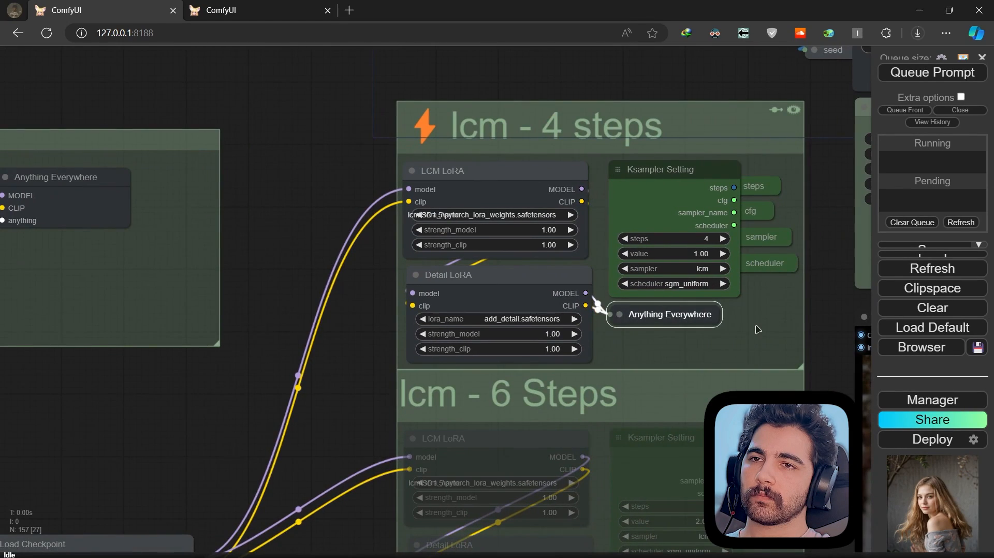
Duplicate the Ksampler Setting node of lcm - 4 steps together with its steps, cfg, sampler and scheduler nodes
{"action": "left_click_drag", "start_coordinate": [757, 313], "coordinate": [712, 333]}
{"action": "scroll", "coordinate": [729, 208], "scroll_direction": "up", "scroll_amount": 3}
{"action": "left_click_drag", "start_coordinate": [557, 336], "coordinate": [557, 335]}
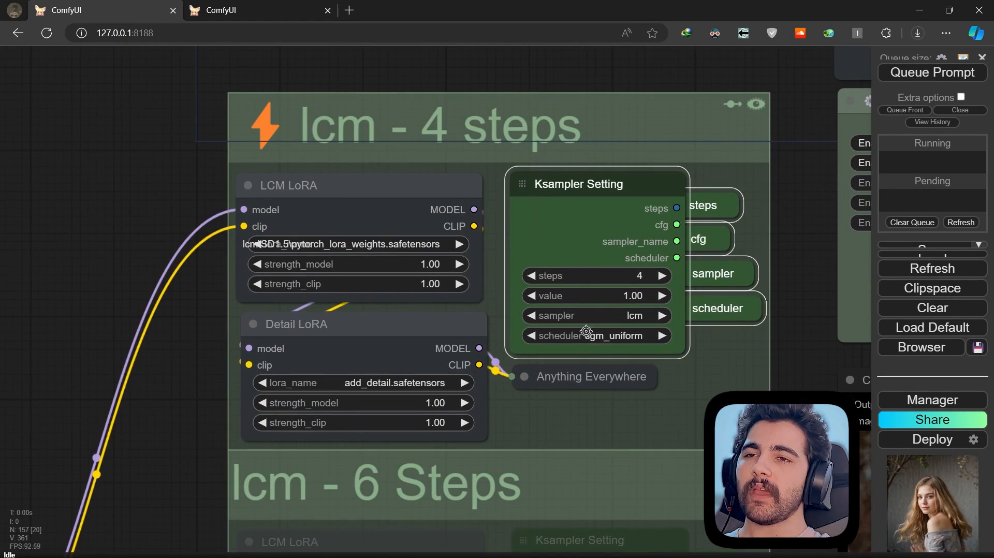
{"action": "scroll", "coordinate": [300, 325], "scroll_direction": "down", "scroll_amount": 4}
{"action": "left_click_drag", "start_coordinate": [119, 347], "coordinate": [559, 341]}
{"action": "scroll", "coordinate": [409, 327], "scroll_direction": "up", "scroll_amount": 3}
{"action": "key", "text": "ctrl+v"}
Place the copied Ksampler Setting and its attached nodes inside the SDXL Lightning group beside Load LoRA
{"action": "left_click_drag", "start_coordinate": [467, 325], "coordinate": [418, 252]}
{"action": "left_click_drag", "start_coordinate": [329, 233], "coordinate": [147, 347]}
{"action": "left_click", "coordinate": [603, 259]}
{"action": "left_click_drag", "start_coordinate": [603, 259], "coordinate": [466, 347]}
{"action": "left_click_drag", "start_coordinate": [420, 272], "coordinate": [401, 244]}
{"action": "left_click", "coordinate": [625, 263]}
{"action": "scroll", "coordinate": [569, 248], "scroll_direction": "up", "scroll_amount": 2}
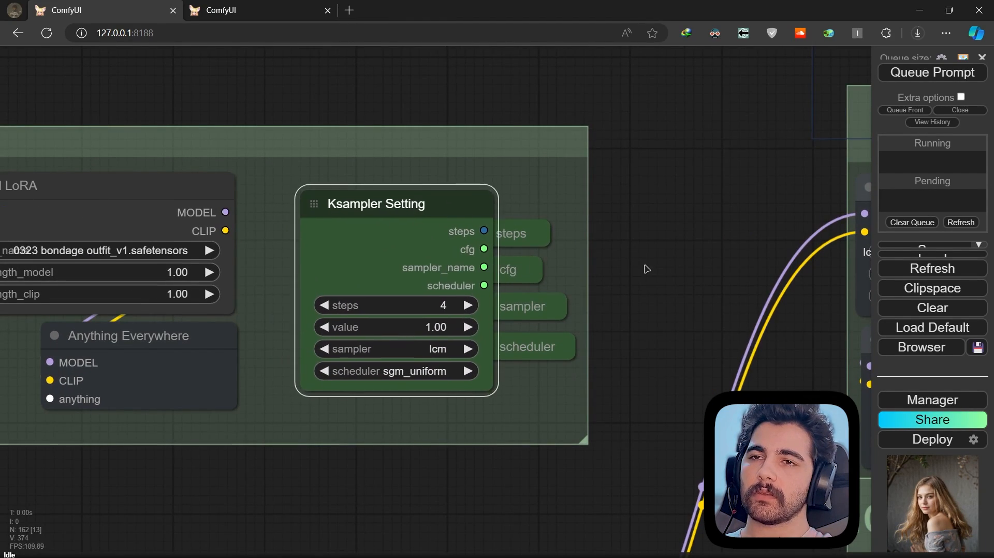
{"action": "scroll", "coordinate": [431, 321], "scroll_direction": "up", "scroll_amount": 2}
{"action": "scroll", "coordinate": [431, 321], "scroll_direction": "down", "scroll_amount": 3}
{"action": "left_click_drag", "start_coordinate": [599, 292], "coordinate": [707, 285]}
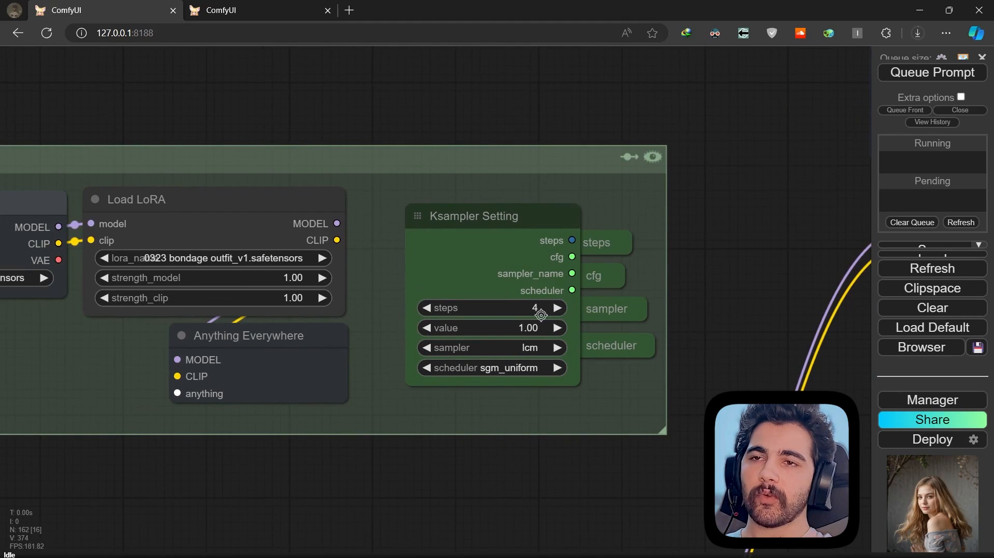
Review the available sampler and scheduler options of the copied Ksampler Setting node
{"action": "left_click_drag", "start_coordinate": [527, 362], "coordinate": [528, 362]}
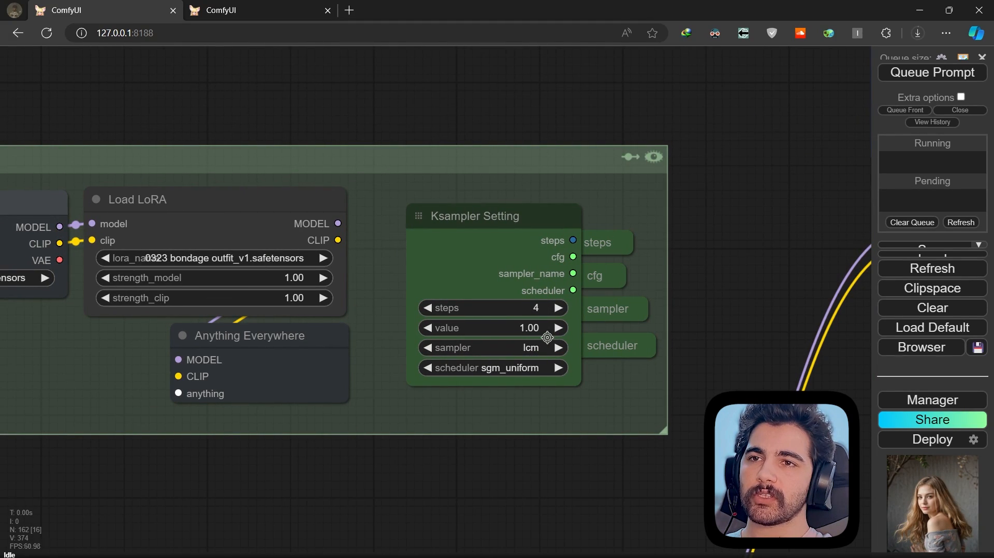
{"action": "left_click", "coordinate": [532, 347]}
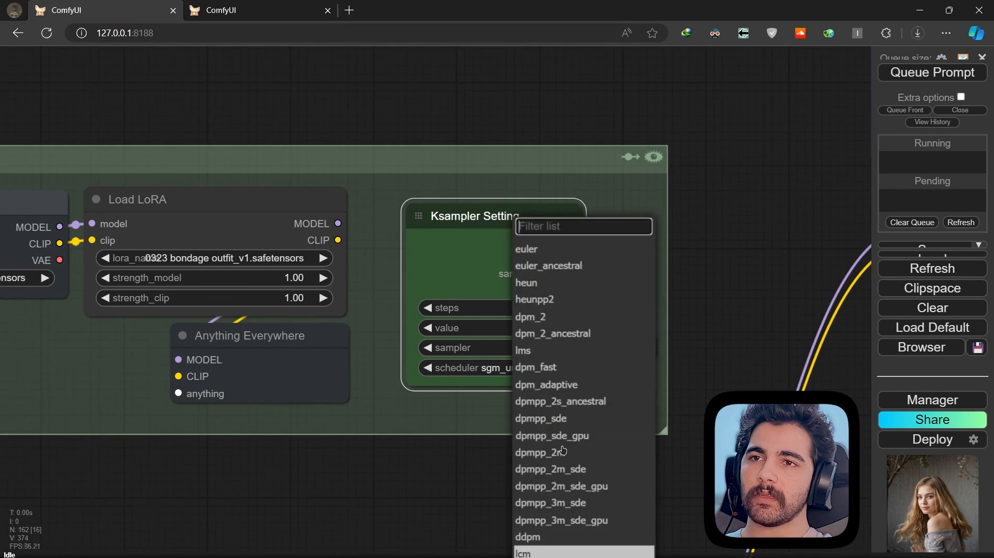
{"action": "left_click", "coordinate": [600, 468]}
{"action": "left_click", "coordinate": [515, 372]}
{"action": "left_click", "coordinate": [522, 376]}
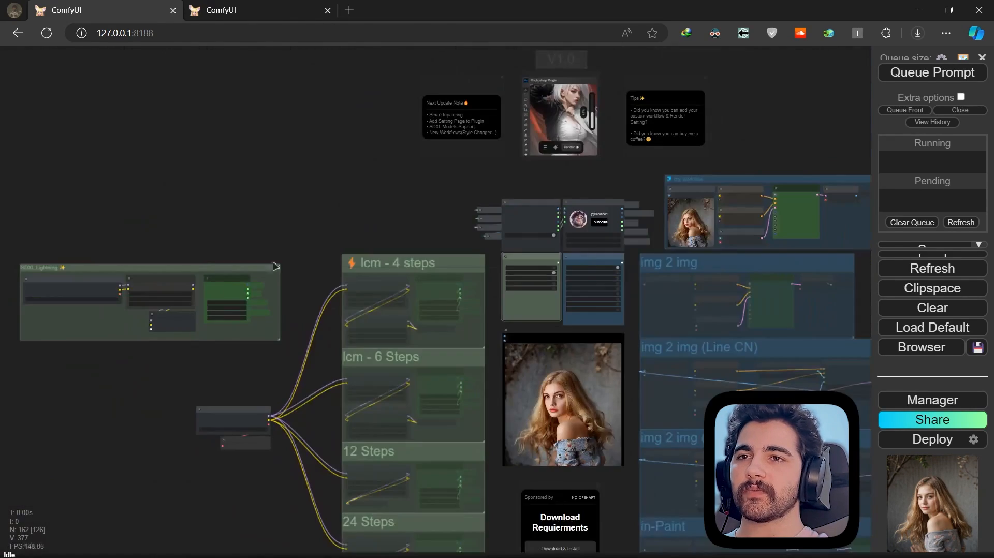
Move the SDXL Lightning group up so it sits above and beside the lcm - 4 steps group
{"action": "left_click_drag", "start_coordinate": [204, 280], "coordinate": [222, 205]}
{"action": "scroll", "coordinate": [505, 152], "scroll_direction": "up", "scroll_amount": 1}
{"action": "left_click_drag", "start_coordinate": [505, 151], "coordinate": [398, 173]}
{"action": "scroll", "coordinate": [397, 173], "scroll_direction": "down", "scroll_amount": 1}
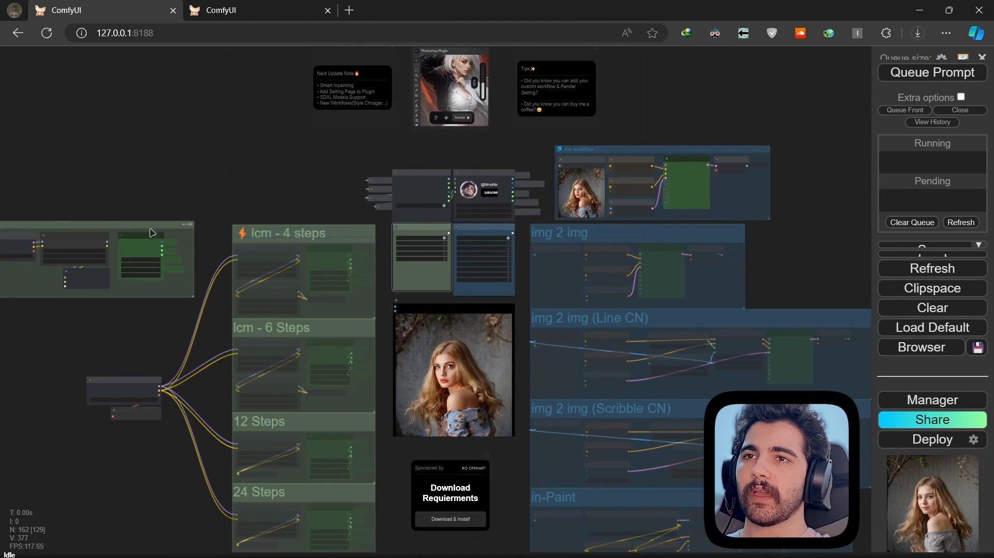
{"action": "left_click_drag", "start_coordinate": [132, 227], "coordinate": [180, 129]}
{"action": "mouse_move", "coordinate": [695, 183]}
{"action": "scroll", "coordinate": [695, 183], "scroll_direction": "up", "scroll_amount": 3}
{"action": "left_click_drag", "start_coordinate": [701, 188], "coordinate": [768, 224]}
{"action": "scroll", "coordinate": [767, 224], "scroll_direction": "down", "scroll_amount": 2}
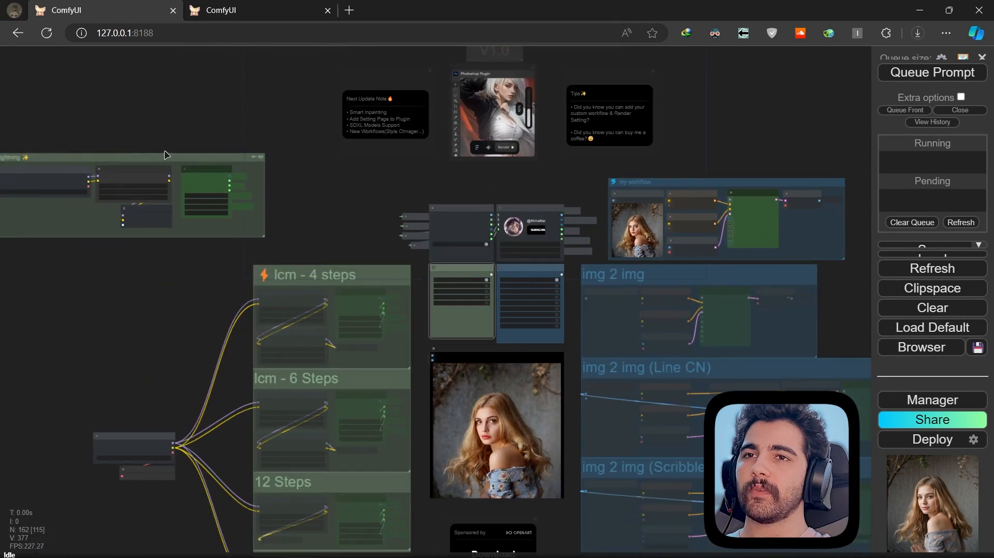
{"action": "scroll", "coordinate": [163, 157], "scroll_direction": "down", "scroll_amount": 3}
{"action": "left_click_drag", "start_coordinate": [162, 158], "coordinate": [692, 99]}
{"action": "scroll", "coordinate": [691, 101], "scroll_direction": "up", "scroll_amount": 8}
{"action": "scroll", "coordinate": [650, 178], "scroll_direction": "up", "scroll_amount": 3}
{"action": "mouse_move", "coordinate": [518, 359]}
{"action": "left_click_drag", "start_coordinate": [471, 372], "coordinate": [424, 366]}
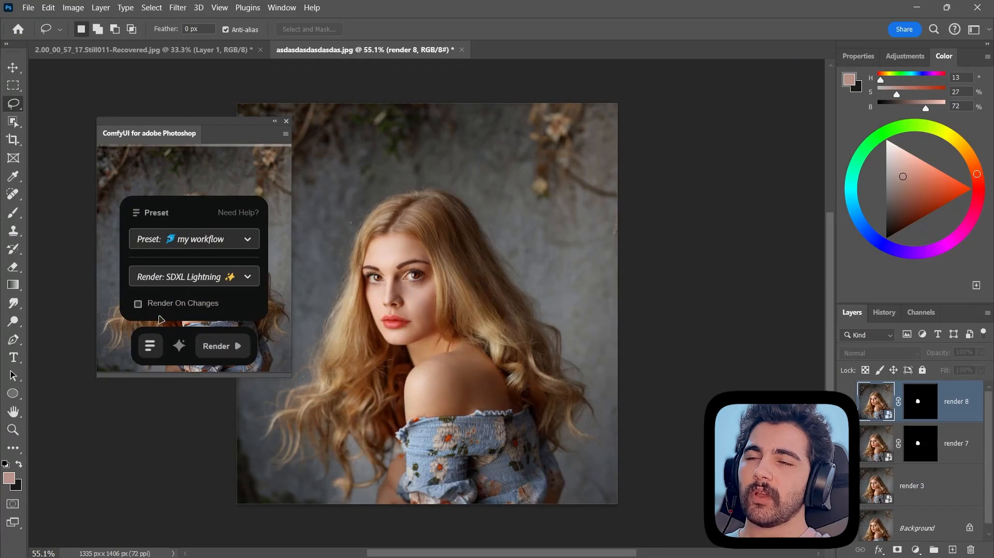
Switch to Photoshop and check the plugin's render setting list for SDXL Lightning and its preset list for my workflow
{"action": "left_click", "coordinate": [202, 280]}
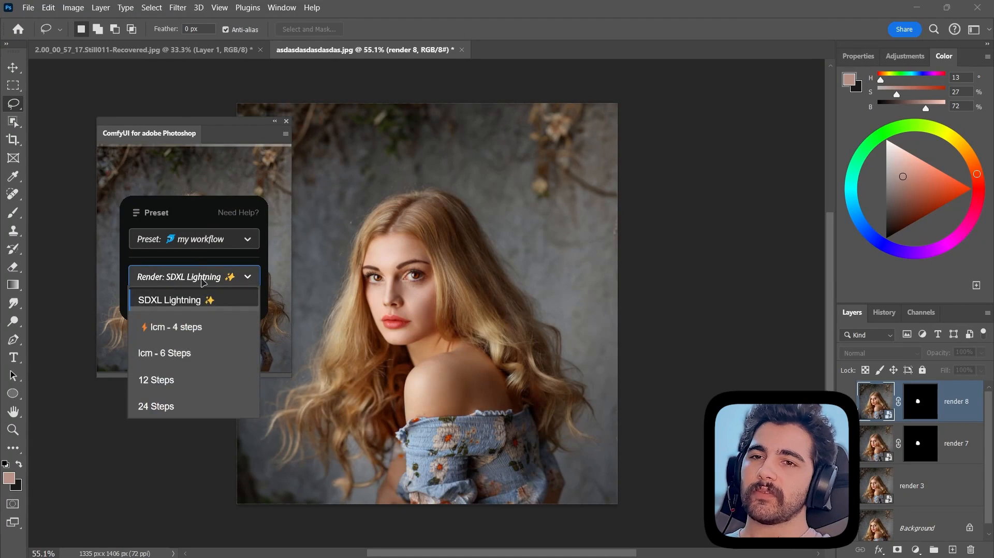
{"action": "left_click", "coordinate": [180, 286]}
{"action": "left_click", "coordinate": [182, 241]}
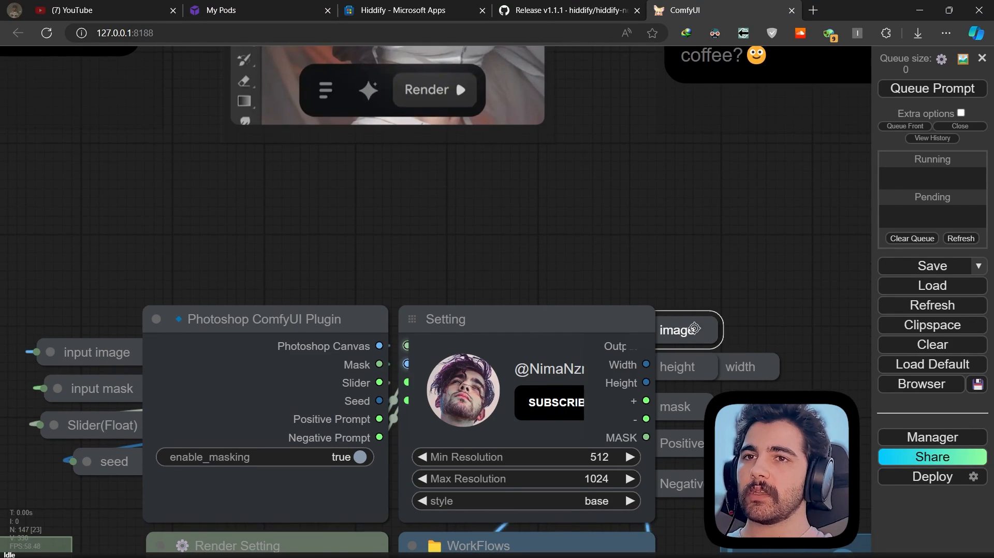
Unpin the image node beside Setting and move it into the free space above the Setting node's outputs
{"action": "right_click", "coordinate": [692, 318]}
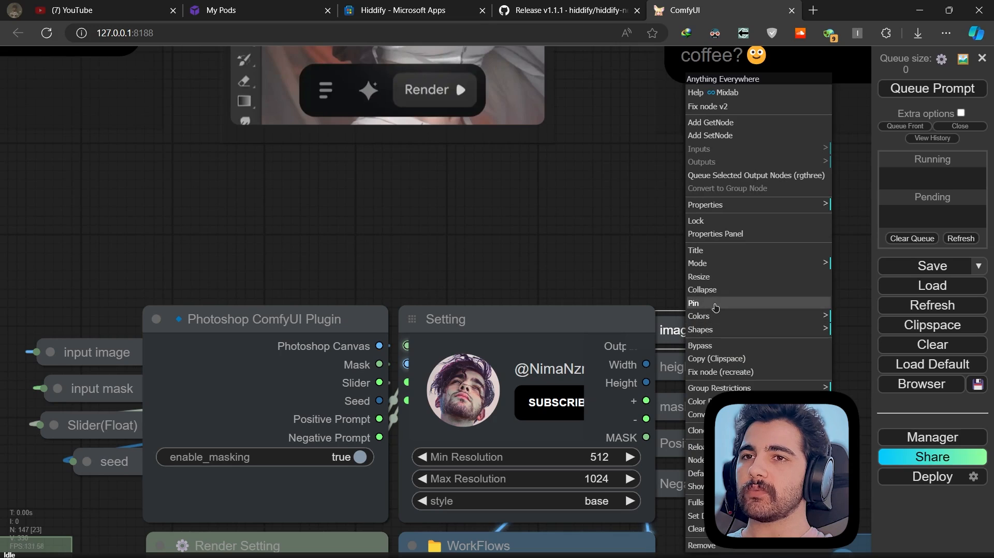
{"action": "left_click", "coordinate": [706, 303]}
{"action": "left_click_drag", "start_coordinate": [687, 339], "coordinate": [716, 212]}
{"action": "left_click", "coordinate": [703, 203]}
{"action": "left_click", "coordinate": [600, 224]}
{"action": "left_click_drag", "start_coordinate": [610, 224], "coordinate": [479, 247]}
{"action": "left_click_drag", "start_coordinate": [578, 224], "coordinate": [585, 270]}
{"action": "left_click", "coordinate": [601, 284]}
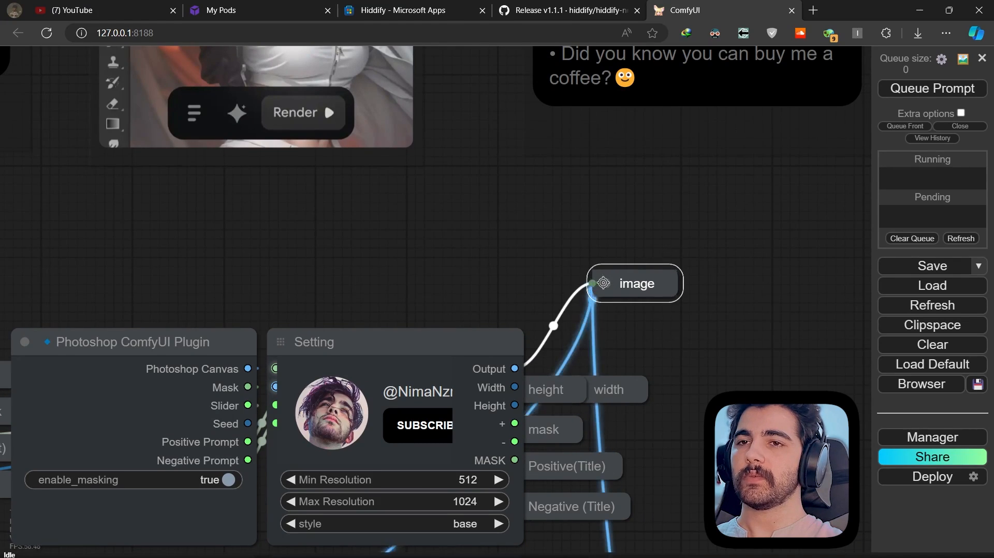
Expand the image node, check its properties, and set its group restriction to Send only not within group
{"action": "left_click", "coordinate": [605, 283]}
{"action": "right_click", "coordinate": [628, 289]}
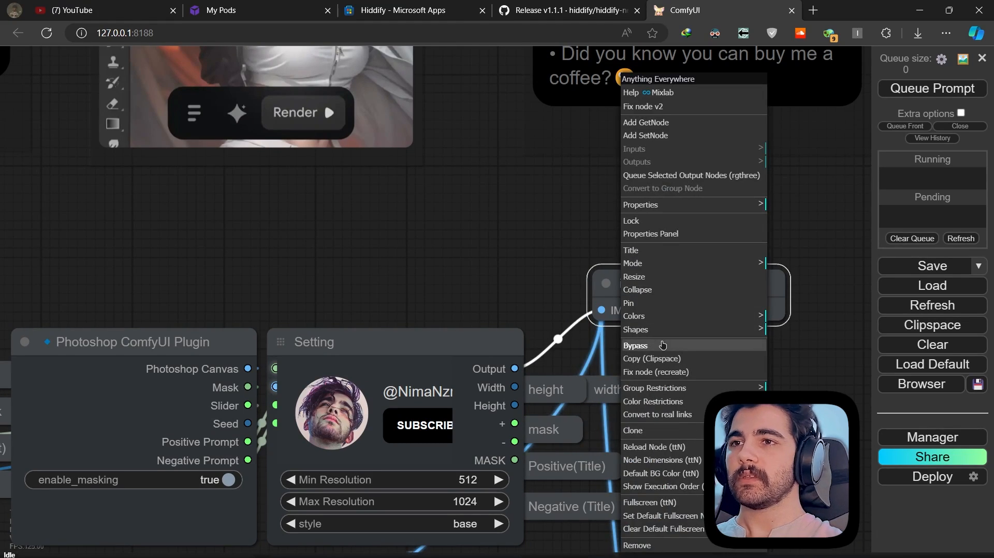
{"action": "left_click", "coordinate": [651, 234]}
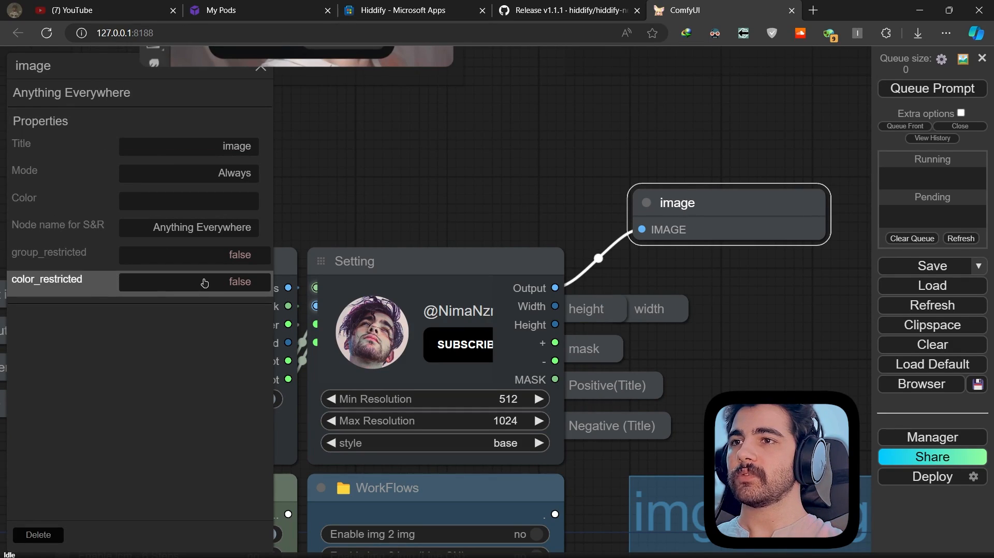
{"action": "right_click", "coordinate": [706, 216]}
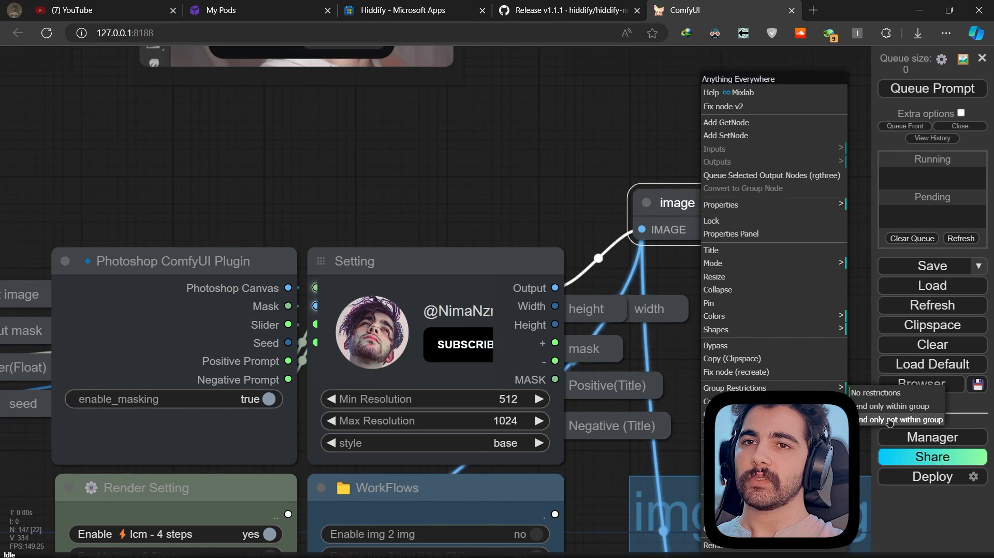
{"action": "left_click", "coordinate": [889, 422]}
Move the input image node from beside the Photoshop ComfyUI Plugin node to the free space above Setting
{"action": "scroll", "coordinate": [737, 262], "scroll_direction": "down", "scroll_amount": 6}
{"action": "scroll", "coordinate": [699, 249], "scroll_direction": "up", "scroll_amount": 2}
{"action": "right_click", "coordinate": [238, 287]}
{"action": "left_click_drag", "start_coordinate": [217, 286], "coordinate": [543, 192]}
{"action": "left_click", "coordinate": [153, 207]}
{"action": "left_click", "coordinate": [470, 155]}
{"action": "left_click", "coordinate": [600, 199]}
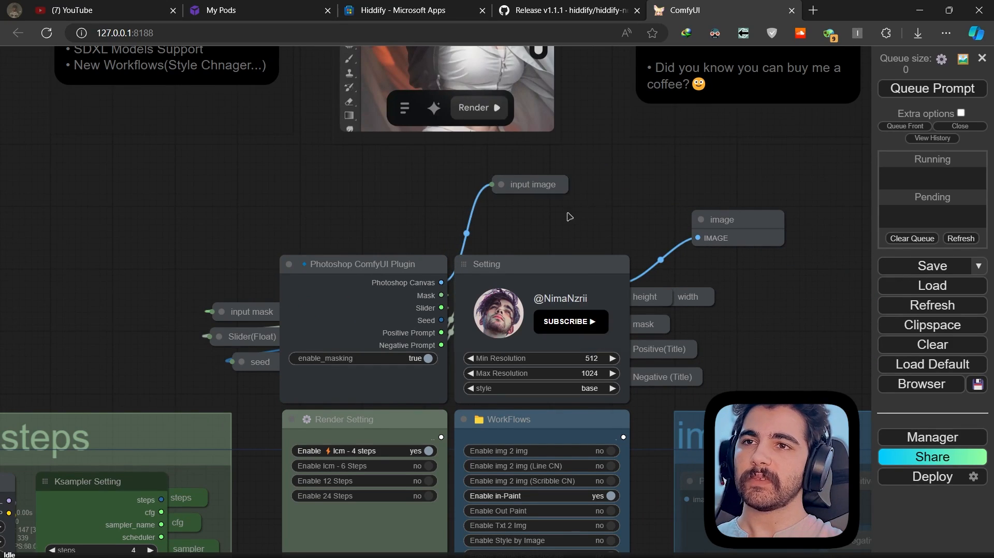
Separate the Photoshop ComfyUI Plugin node from Setting and place the input image and image nodes above them
{"action": "scroll", "coordinate": [550, 220], "scroll_direction": "up", "scroll_amount": 2}
{"action": "left_click_drag", "start_coordinate": [343, 290], "coordinate": [228, 256]}
{"action": "left_click", "coordinate": [520, 178]}
{"action": "left_click_drag", "start_coordinate": [517, 177], "coordinate": [460, 192]}
{"action": "left_click", "coordinate": [608, 182]}
{"action": "left_click_drag", "start_coordinate": [608, 181], "coordinate": [505, 183]}
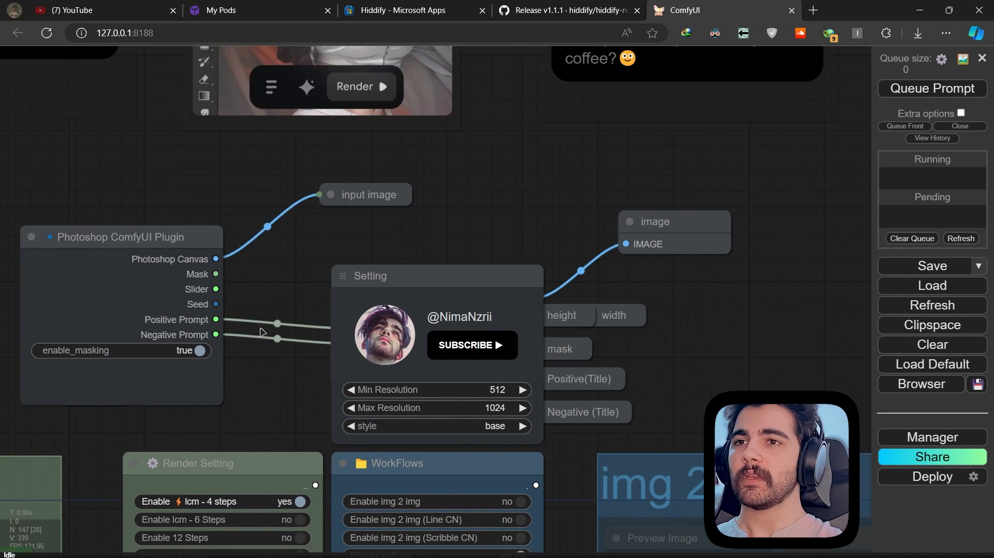
{"action": "left_click_drag", "start_coordinate": [675, 243], "coordinate": [680, 243]}
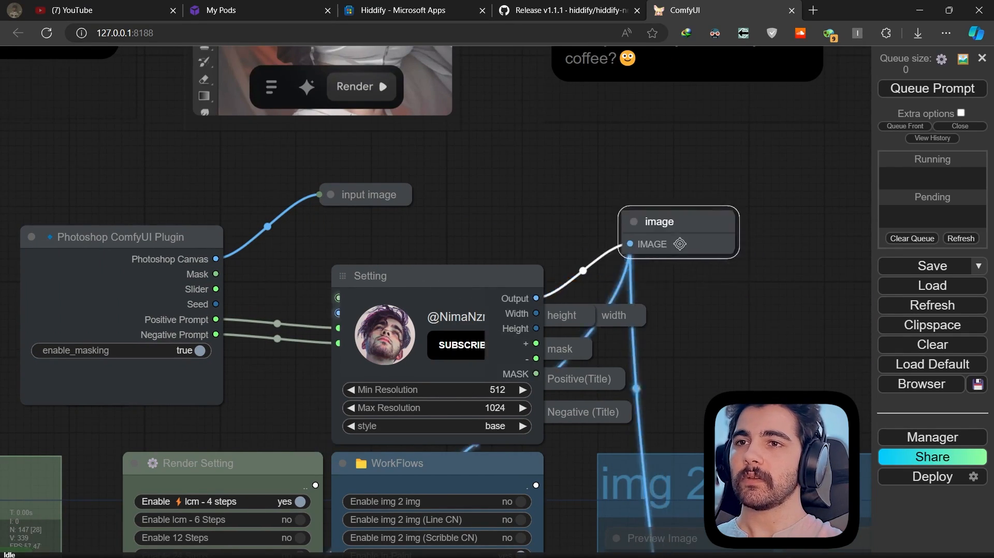
Expand the input image node to show its title, input and group filters, and narrow it above the Setting node
{"action": "scroll", "coordinate": [499, 402], "scroll_direction": "up", "scroll_amount": 4}
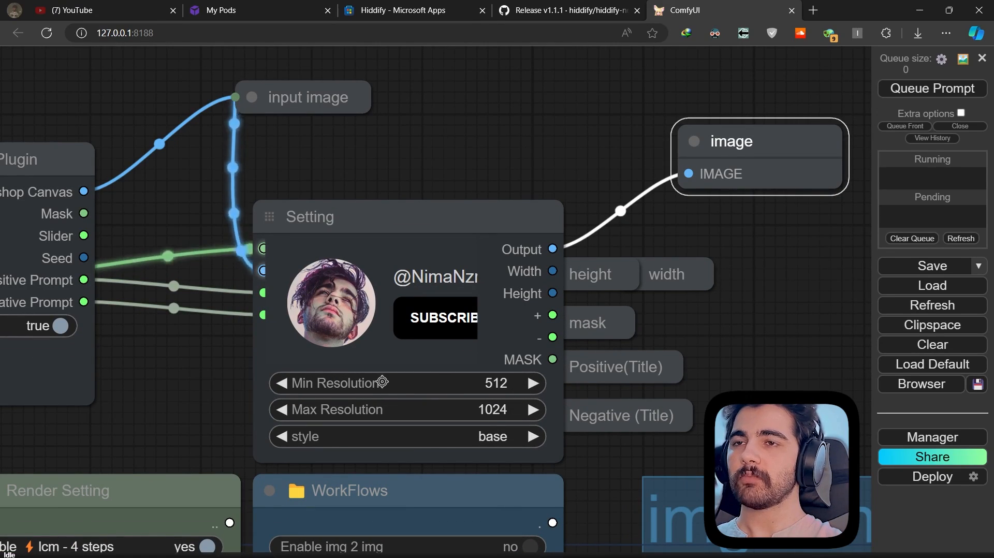
{"action": "scroll", "coordinate": [341, 176], "scroll_direction": "down", "scroll_amount": 5}
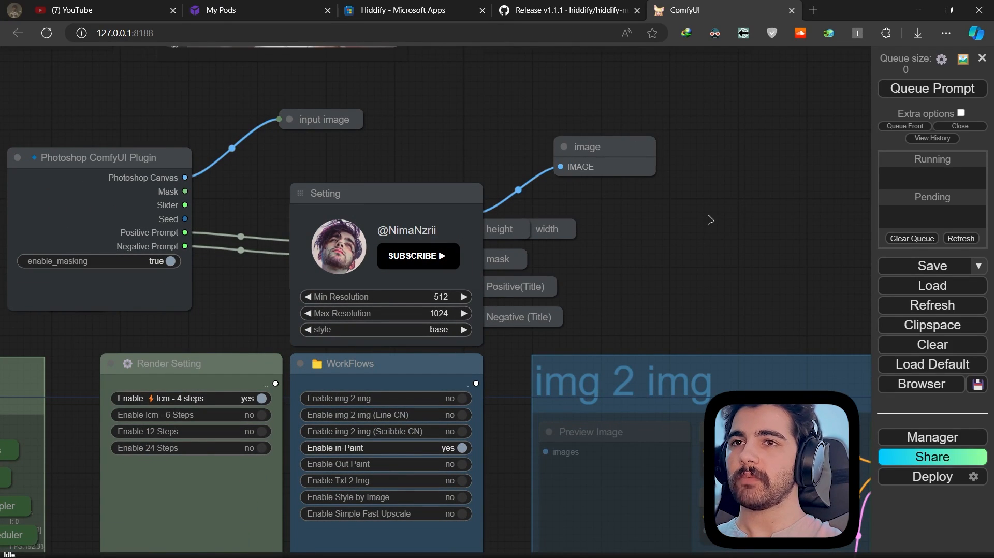
{"action": "scroll", "coordinate": [623, 143], "scroll_direction": "down", "scroll_amount": 1}
{"action": "scroll", "coordinate": [362, 122], "scroll_direction": "up", "scroll_amount": 3}
{"action": "left_click", "coordinate": [309, 119]}
{"action": "left_click_drag", "start_coordinate": [414, 137], "coordinate": [450, 187]}
{"action": "left_click_drag", "start_coordinate": [455, 200], "coordinate": [395, 145]}
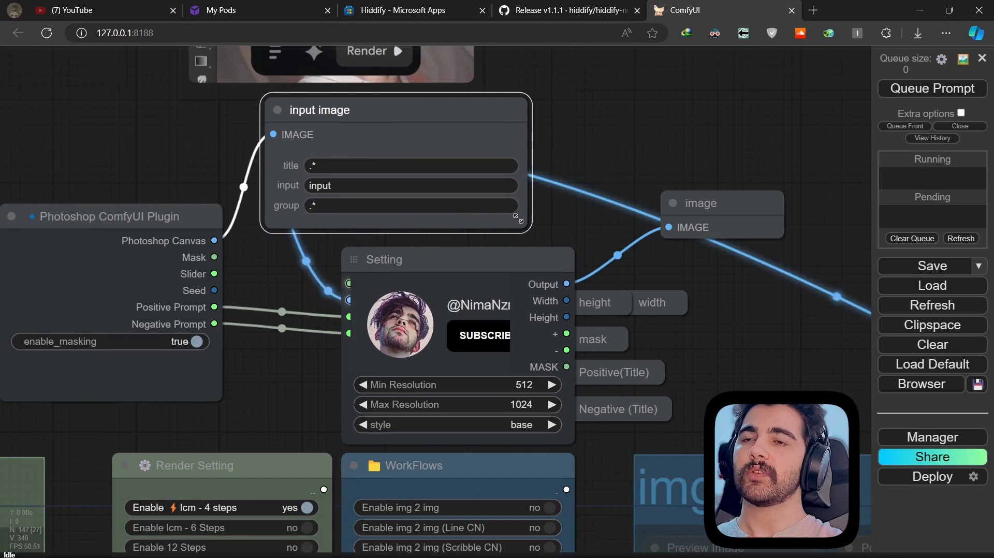
{"action": "left_click_drag", "start_coordinate": [522, 224], "coordinate": [460, 223]}
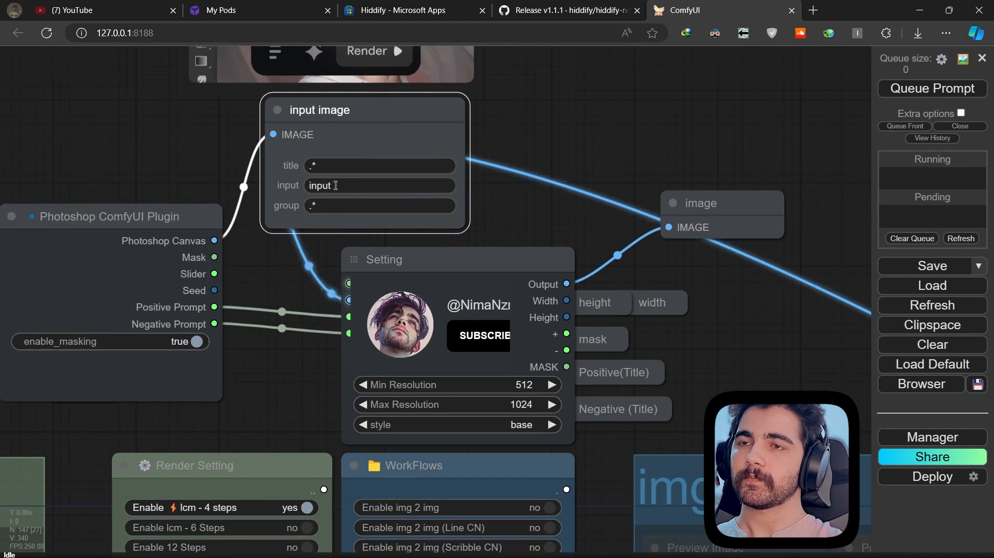
{"action": "left_click_drag", "start_coordinate": [285, 116], "coordinate": [297, 122]}
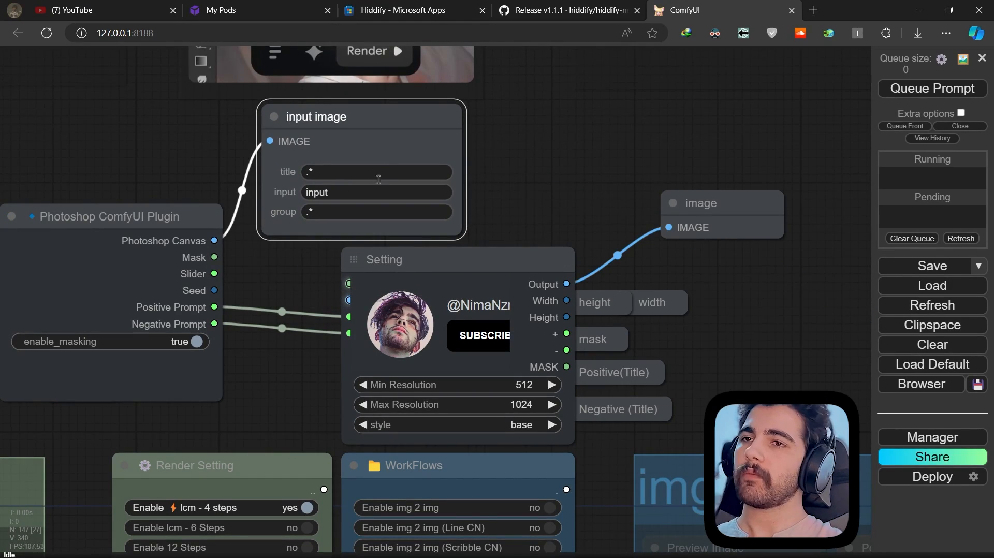
{"action": "left_click", "coordinate": [297, 193]}
{"action": "left_click", "coordinate": [579, 193]}
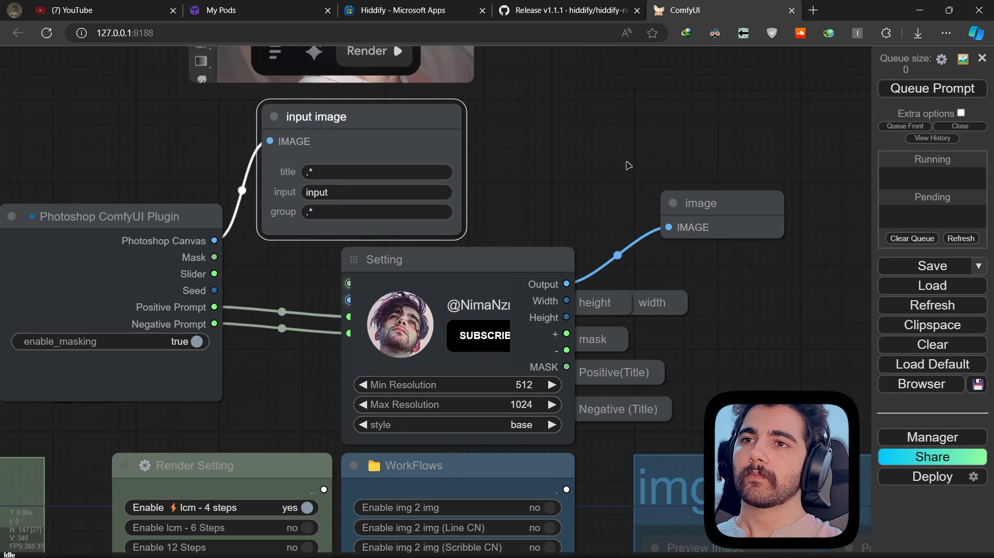
Add a Preview Image node and place it above and beyond the image node
{"action": "double_click", "coordinate": [613, 155]}
{"action": "type", "text": "previ"}
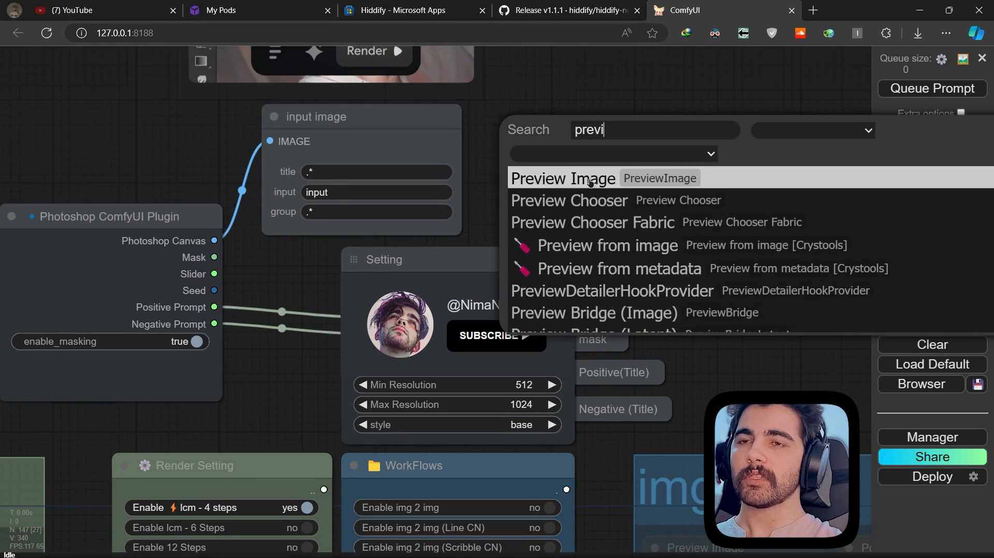
{"action": "key", "text": "Return"}
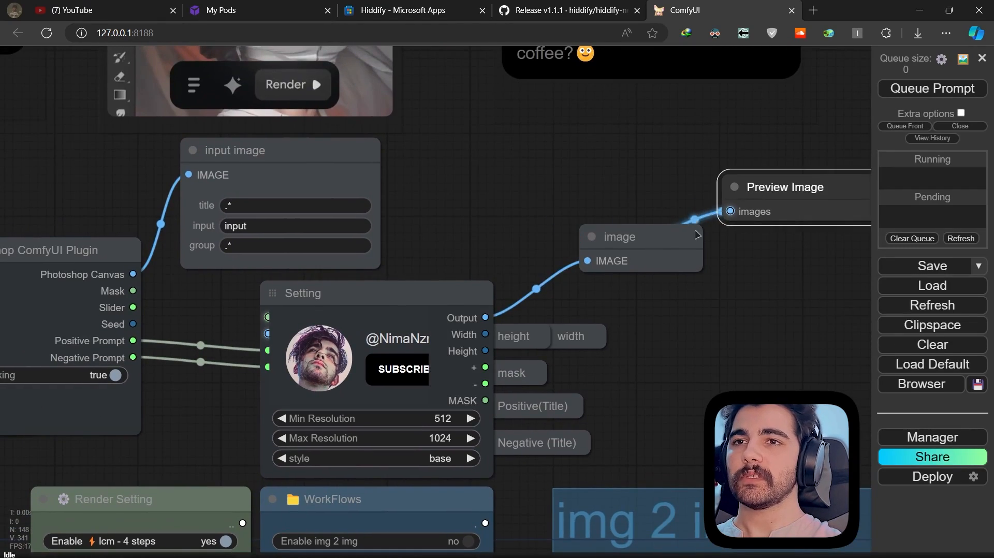
{"action": "left_click_drag", "start_coordinate": [645, 238], "coordinate": [578, 256]}
{"action": "left_click_drag", "start_coordinate": [760, 211], "coordinate": [681, 154]}
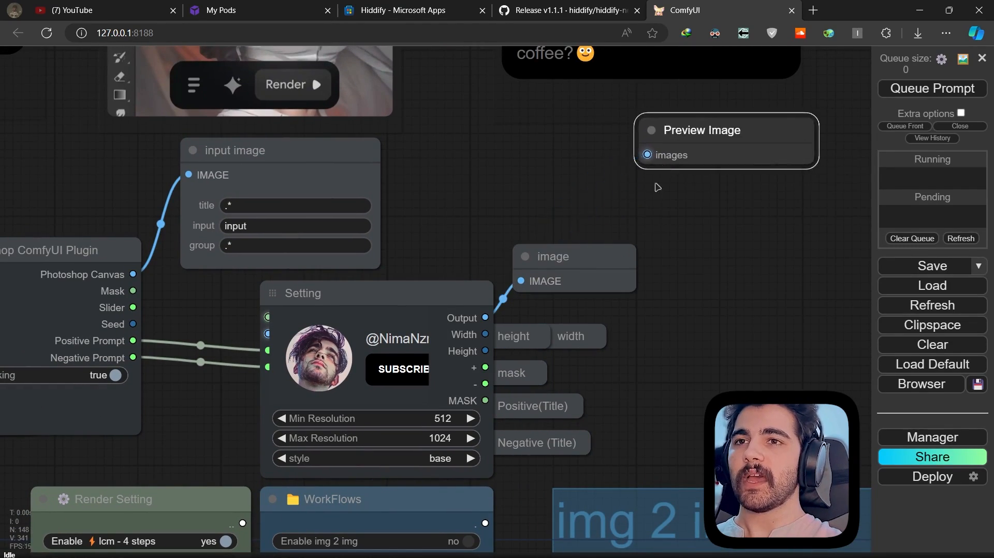
Stack the input image node above the image node beside Setting, with Preview Image next to them
{"action": "left_click_drag", "start_coordinate": [580, 263], "coordinate": [350, 342]}
{"action": "left_click_drag", "start_coordinate": [492, 208], "coordinate": [734, 264]}
{"action": "left_click_drag", "start_coordinate": [104, 237], "coordinate": [437, 205]}
{"action": "left_click", "coordinate": [513, 316]}
{"action": "scroll", "coordinate": [512, 316], "scroll_direction": "up", "scroll_amount": 2}
{"action": "left_click_drag", "start_coordinate": [435, 356], "coordinate": [291, 381]}
{"action": "left_click_drag", "start_coordinate": [601, 299], "coordinate": [511, 278]}
{"action": "left_click_drag", "start_coordinate": [360, 392], "coordinate": [399, 343]}
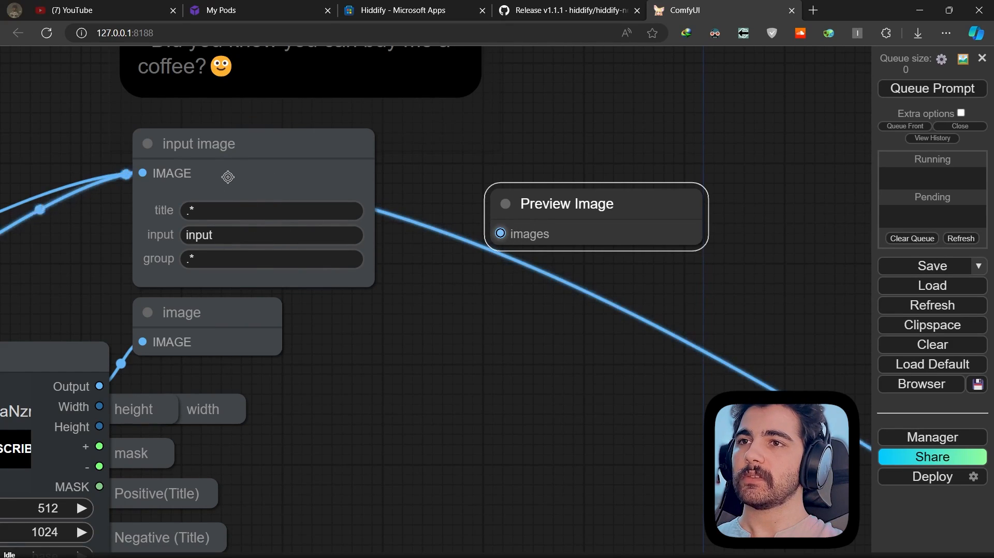
{"action": "right_click", "coordinate": [498, 233]}
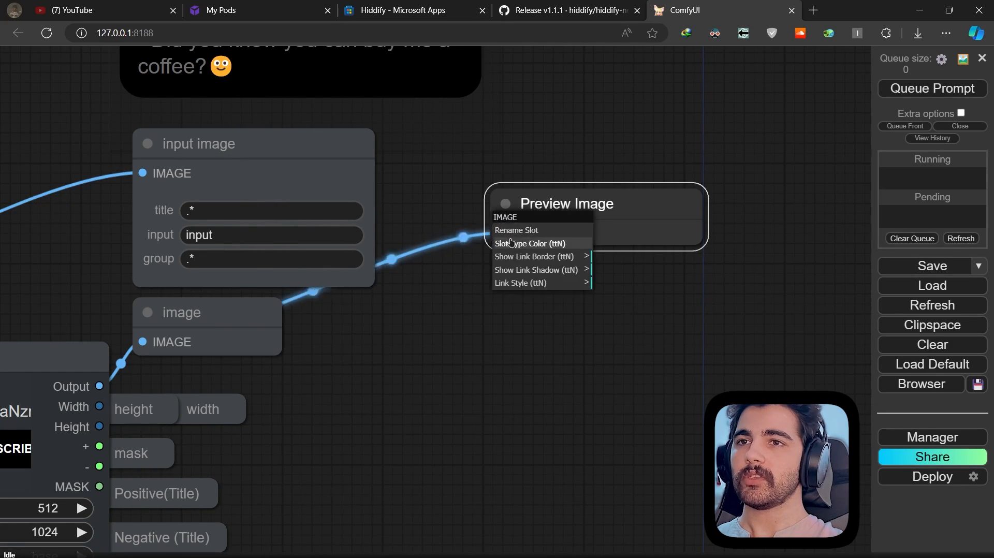
{"action": "left_click", "coordinate": [527, 286]}
{"action": "left_click", "coordinate": [667, 228]}
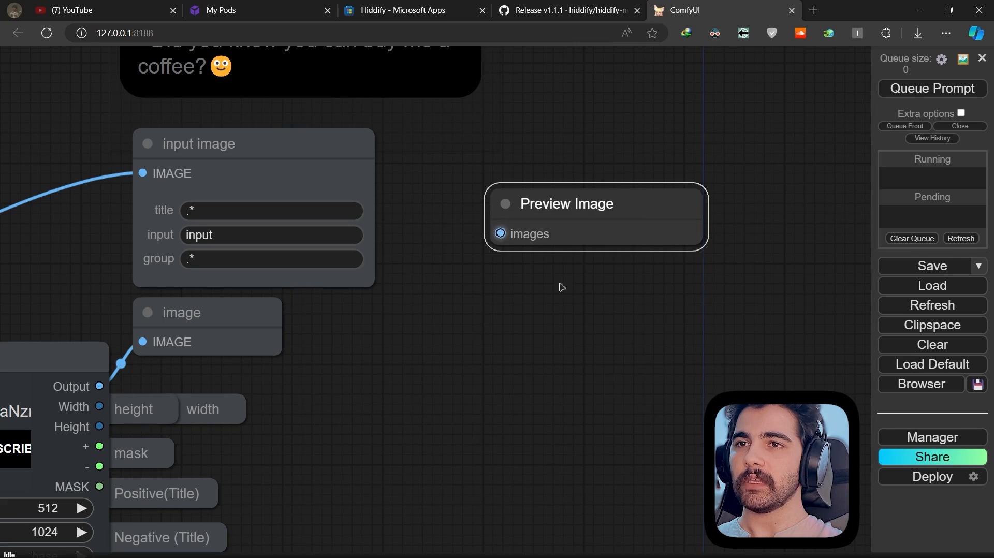
Rename the Preview Image node's images slot to input
{"action": "right_click", "coordinate": [499, 233]}
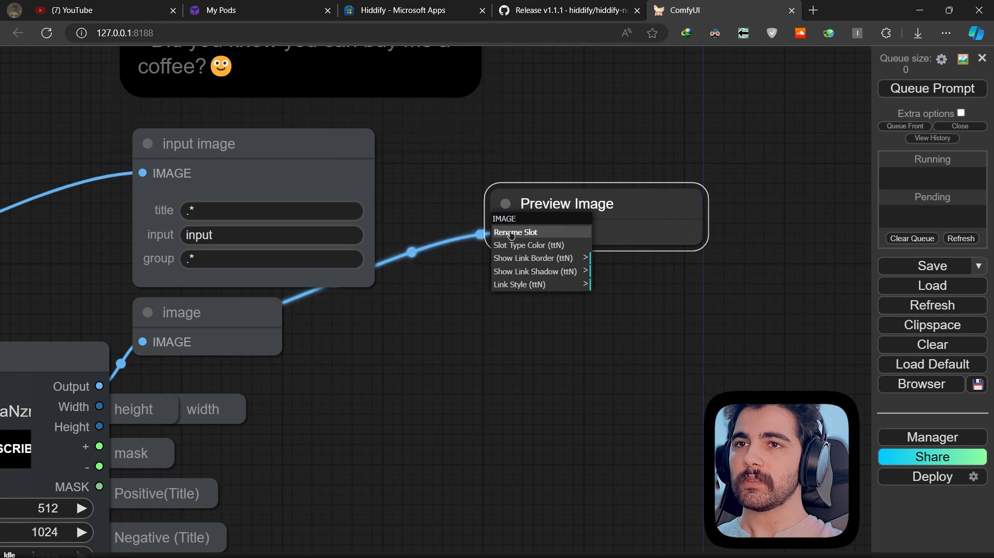
{"action": "left_click", "coordinate": [511, 232]}
{"action": "type", "text": "inpu"}
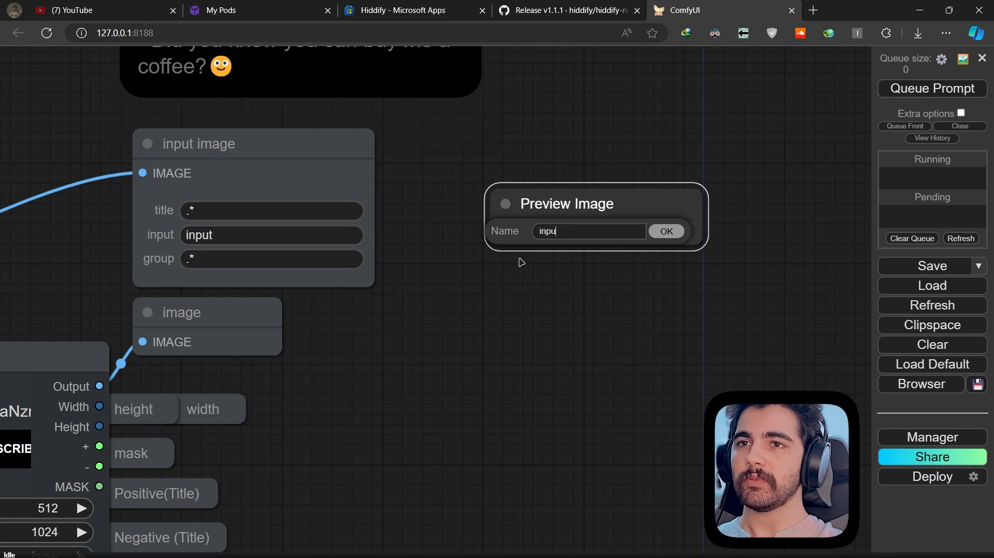
{"action": "type", "text": "t"}
{"action": "key", "text": "Return"}
{"action": "scroll", "coordinate": [501, 234], "scroll_direction": "down", "scroll_amount": 4}
{"action": "left_click_drag", "start_coordinate": [525, 228], "coordinate": [544, 210]}
Add a second Preview Image node and place it beside the one with the input slot
{"action": "double_click", "coordinate": [530, 266]}
{"action": "type", "text": "pre"}
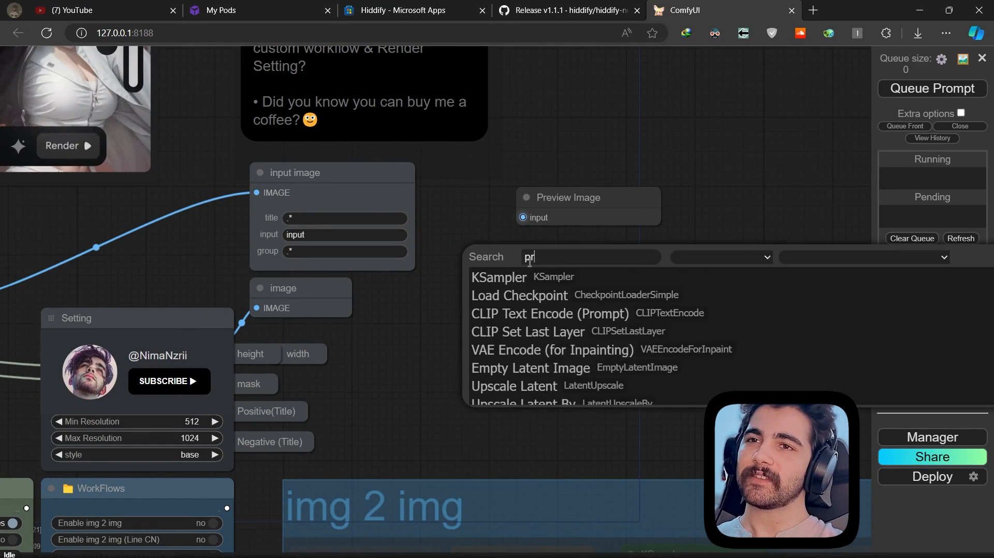
{"action": "left_click", "coordinate": [564, 277]}
{"action": "left_click_drag", "start_coordinate": [592, 275], "coordinate": [719, 214]}
{"action": "left_click_drag", "start_coordinate": [578, 200], "coordinate": [570, 216]}
{"action": "left_click_drag", "start_coordinate": [697, 223], "coordinate": [668, 225]}
{"action": "left_click", "coordinate": [618, 299]}
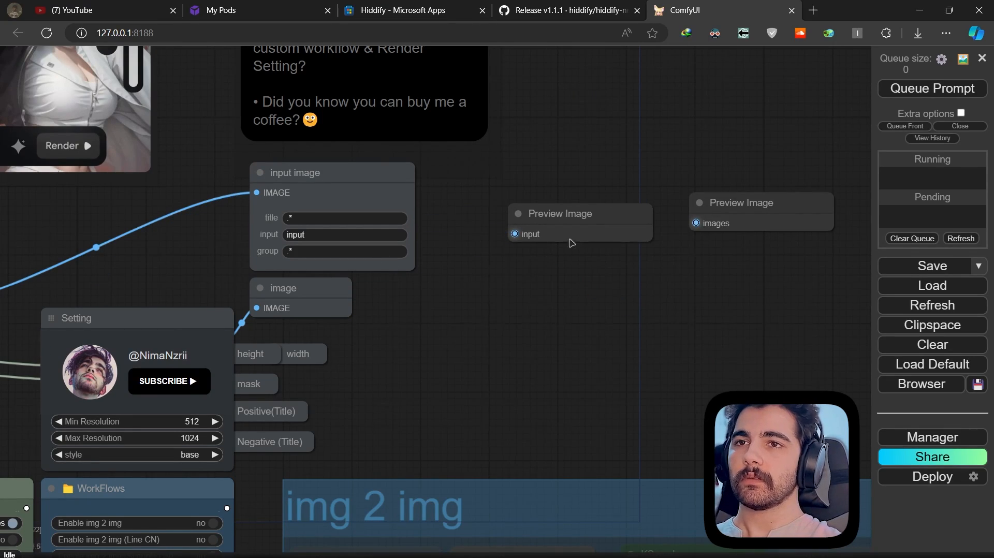
{"action": "left_click_drag", "start_coordinate": [751, 226], "coordinate": [588, 332]}
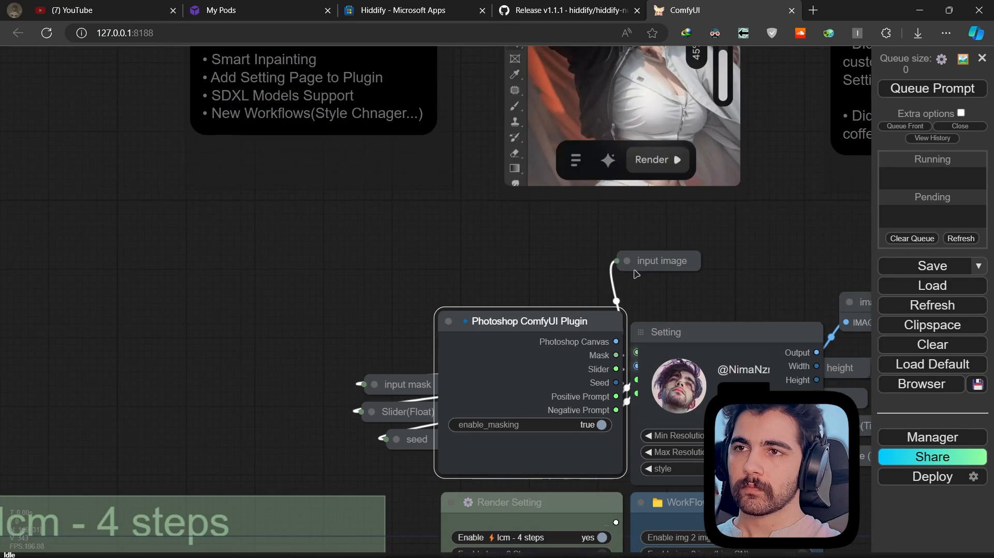
Shift the collapsed input image node over the Photoshop ComfyUI Plugin node and expand the input mask node
{"action": "left_click_drag", "start_coordinate": [643, 262], "coordinate": [594, 269]}
{"action": "left_click", "coordinate": [372, 385]}
{"action": "scroll", "coordinate": [79, 211], "scroll_direction": "up", "scroll_amount": 4}
{"action": "scroll", "coordinate": [79, 211], "scroll_direction": "down", "scroll_amount": 5}
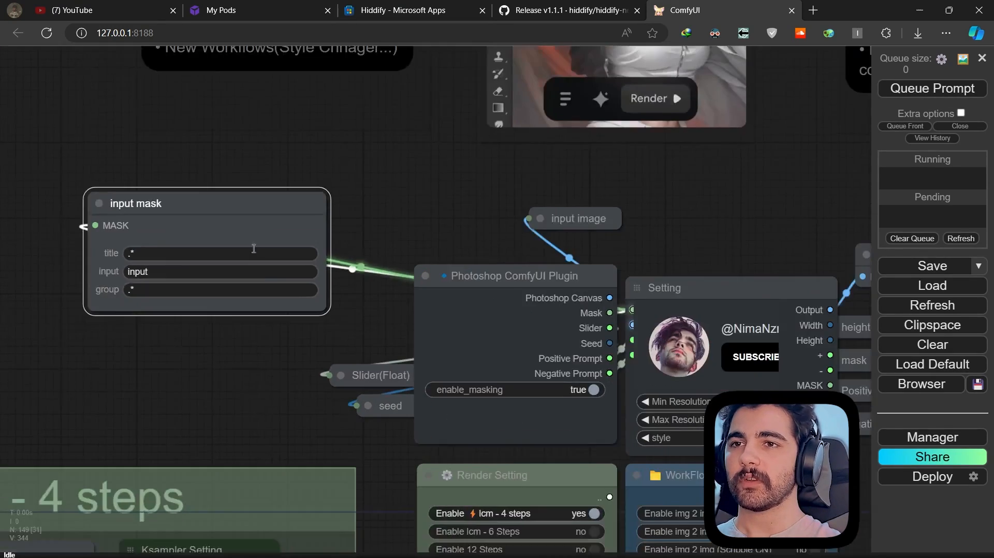
Add a Mask Preview node and place it on the far side of the Setting node
{"action": "double_click", "coordinate": [295, 339]}
{"action": "type", "text": "maskp"}
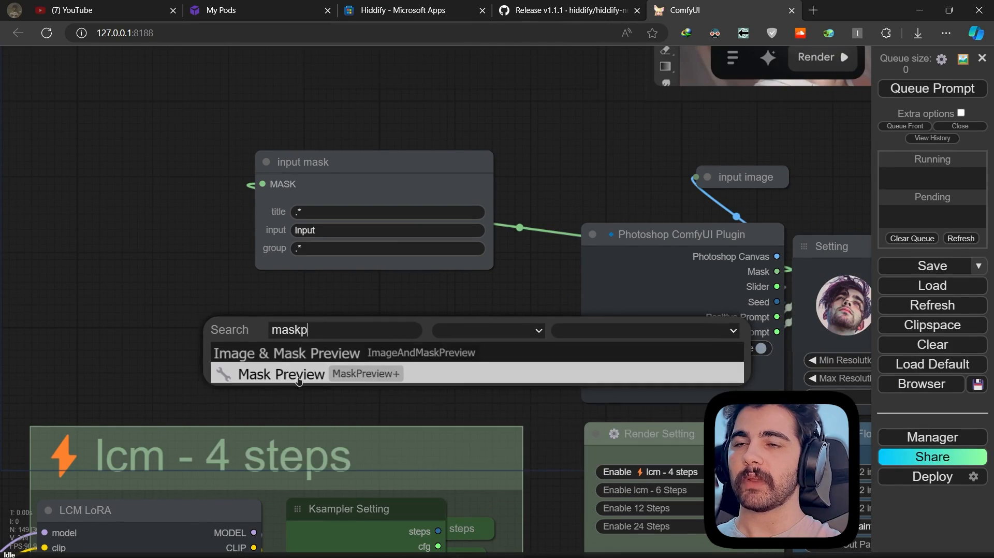
{"action": "left_click", "coordinate": [301, 377]}
{"action": "left_click_drag", "start_coordinate": [390, 328], "coordinate": [106, 258]}
{"action": "scroll", "coordinate": [218, 319], "scroll_direction": "down", "scroll_amount": 1}
{"action": "scroll", "coordinate": [217, 320], "scroll_direction": "down", "scroll_amount": 2}
{"action": "left_click_drag", "start_coordinate": [41, 316], "coordinate": [825, 286]}
Rename the Mask Preview node's mask slot to input and shift the node up slightly
{"action": "right_click", "coordinate": [741, 274]}
{"action": "left_click", "coordinate": [757, 286]}
{"action": "type", "text": "input"}
{"action": "key", "text": "Return"}
{"action": "left_click_drag", "start_coordinate": [758, 285], "coordinate": [746, 230]}
Collapse the input mask node and place it above the Setting node
{"action": "left_click", "coordinate": [128, 250]}
{"action": "left_click_drag", "start_coordinate": [146, 250], "coordinate": [549, 240]}
{"action": "left_click", "coordinate": [613, 271]}
{"action": "scroll", "coordinate": [328, 362], "scroll_direction": "up", "scroll_amount": 4}
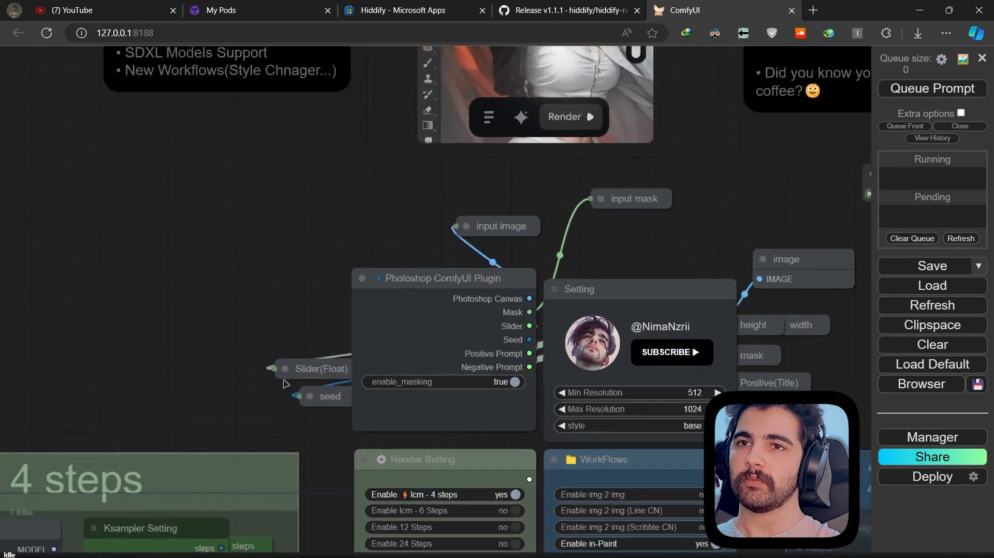
{"action": "mouse_move", "coordinate": [314, 401]}
{"action": "left_click_drag", "start_coordinate": [315, 401], "coordinate": [132, 214]}
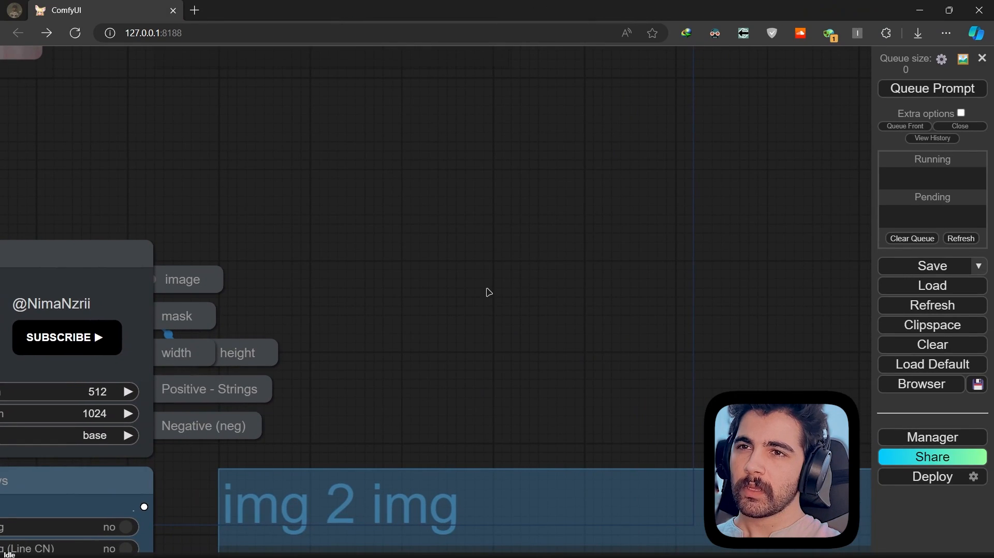
Add a CLIP Text Encode (Prompt) node in the empty space beside the Setting node
{"action": "double_click", "coordinate": [488, 292]}
{"action": "type", "text": "cli"}
{"action": "left_click", "coordinate": [488, 293]}
{"action": "left_click_drag", "start_coordinate": [554, 290], "coordinate": [682, 190]}
{"action": "scroll", "coordinate": [623, 302], "scroll_direction": "down", "scroll_amount": 4}
{"action": "scroll", "coordinate": [523, 229], "scroll_direction": "down", "scroll_amount": 4}
Expand the Anything Everywhere node in the lcm - 4 steps group to inspect its CLIP link, and collapse it again
{"action": "left_click", "coordinate": [167, 470]}
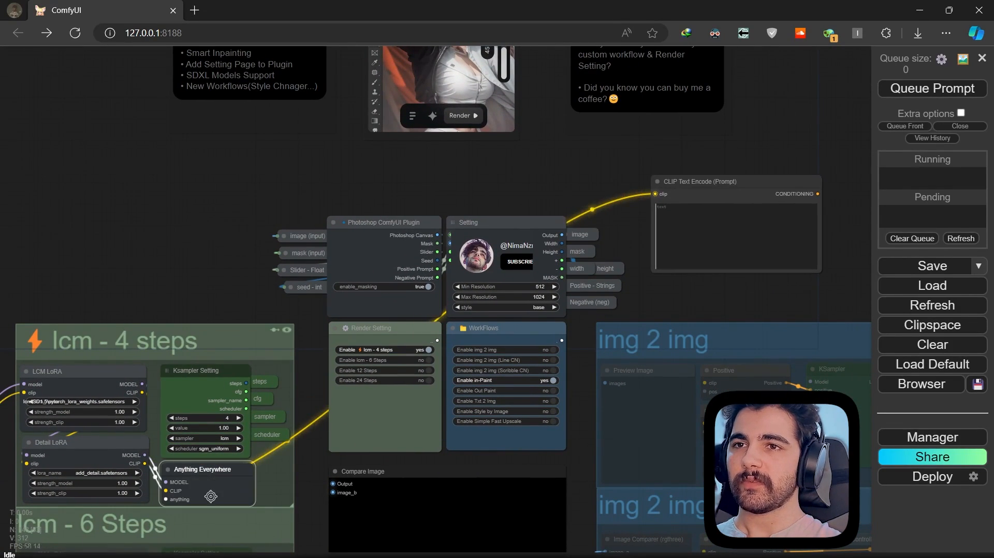
{"action": "left_click", "coordinate": [170, 469]}
{"action": "left_click_drag", "start_coordinate": [745, 284], "coordinate": [590, 341]}
{"action": "scroll", "coordinate": [491, 307], "scroll_direction": "up", "scroll_amount": 7}
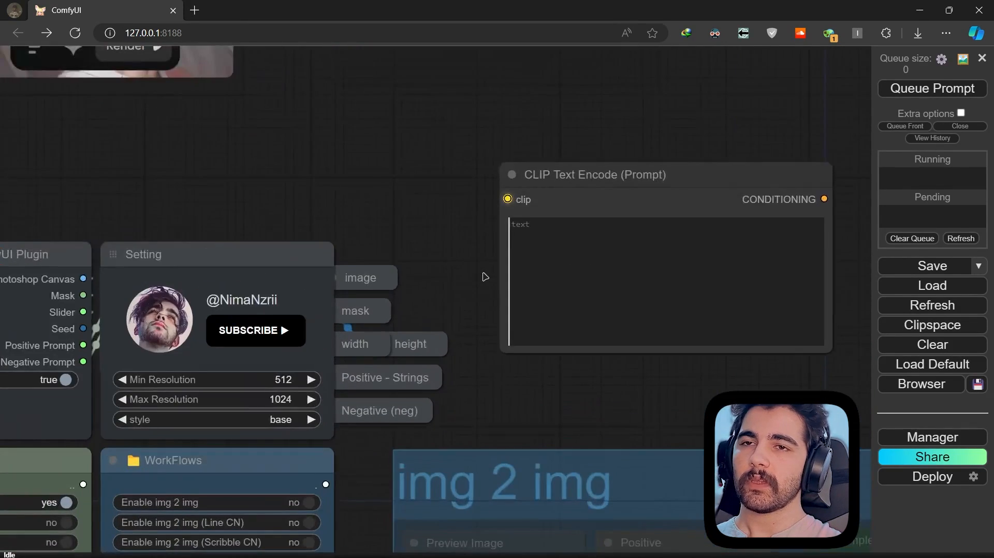
Shrink the CLIP Text Encode (Prompt) node and move it a little further from the Setting node
{"action": "left_click_drag", "start_coordinate": [486, 274], "coordinate": [387, 304]}
{"action": "left_click_drag", "start_coordinate": [730, 379], "coordinate": [577, 269]}
{"action": "left_click", "coordinate": [685, 343]}
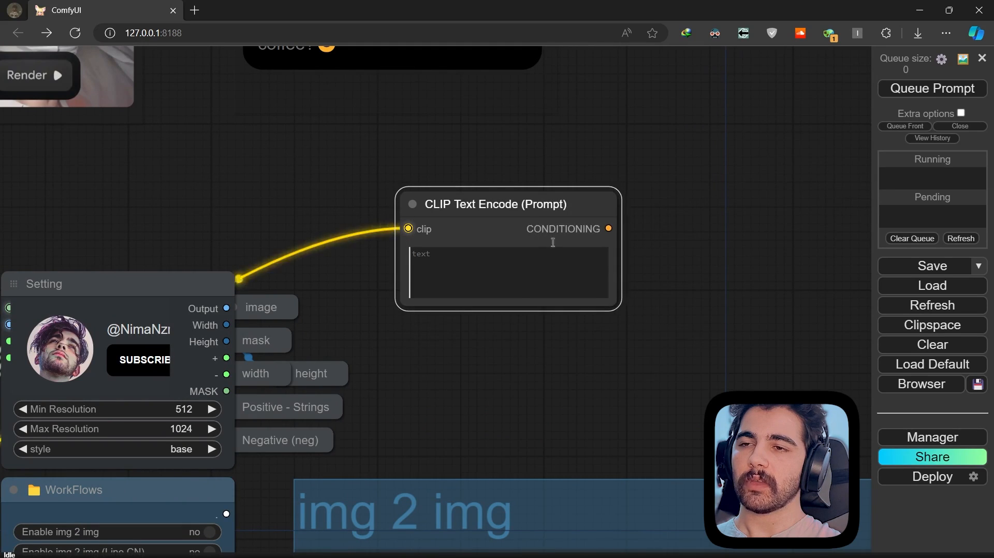
{"action": "left_click_drag", "start_coordinate": [569, 205], "coordinate": [626, 271]}
{"action": "left_click", "coordinate": [672, 217]}
{"action": "scroll", "coordinate": [268, 424], "scroll_direction": "up", "scroll_amount": 1}
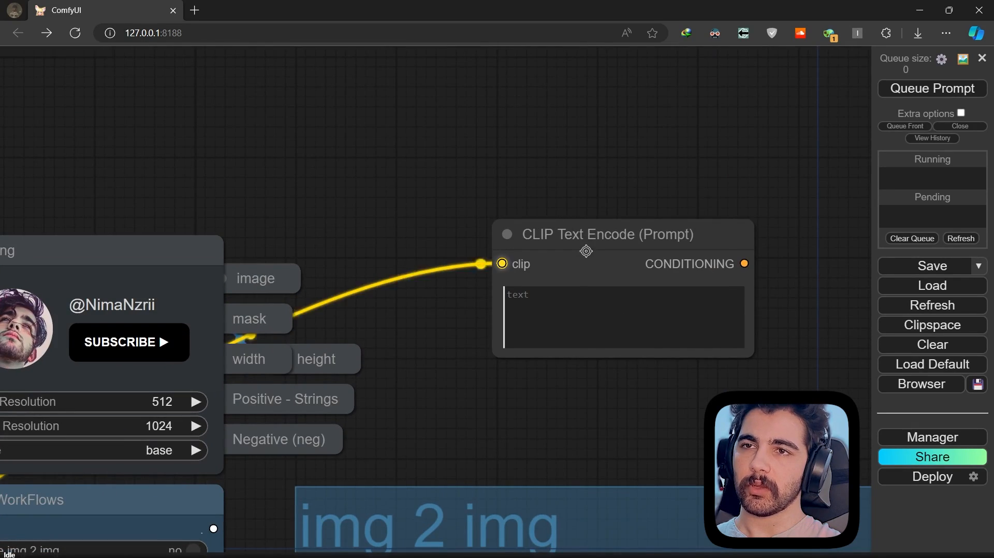
Convert the CLIP Text Encode node's text widget to an input, and make the node more compact
{"action": "right_click", "coordinate": [585, 251]}
{"action": "left_click", "coordinate": [760, 417]}
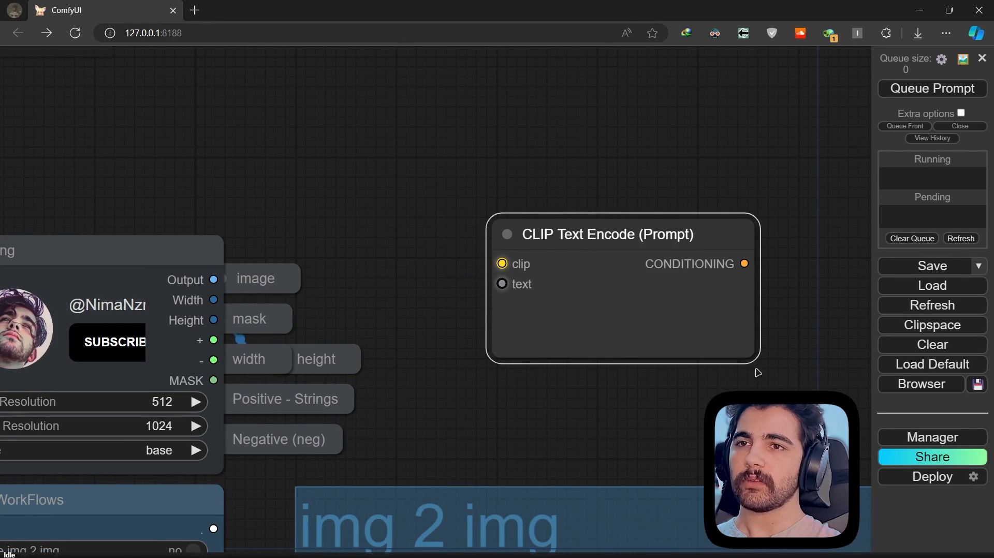
{"action": "left_click_drag", "start_coordinate": [752, 356], "coordinate": [654, 286]}
{"action": "left_click_drag", "start_coordinate": [602, 235], "coordinate": [574, 202]}
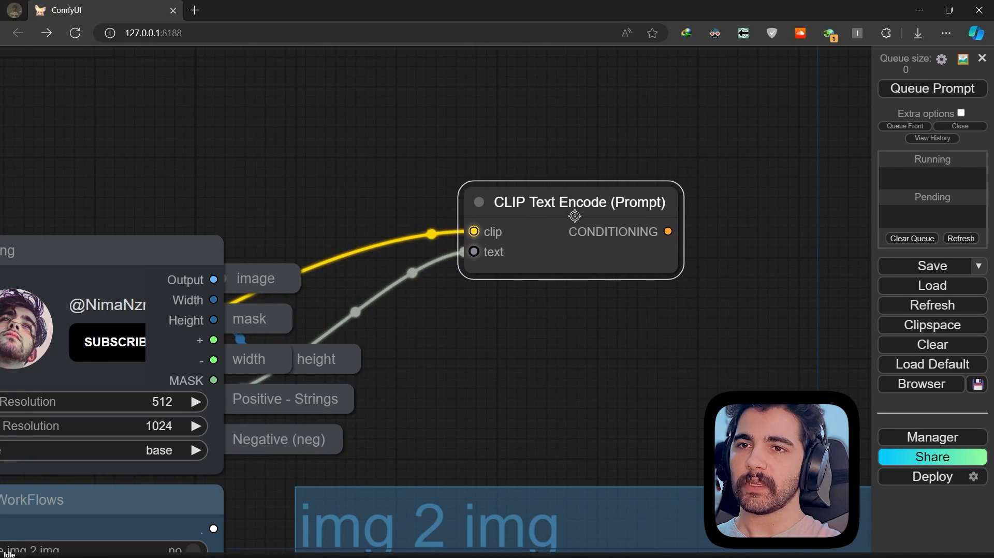
Duplicate the CLIP Text Encode node, place the copy below the original and color it red
{"action": "key", "text": "ctrl+c"}
{"action": "key", "text": "ctrl+shift+v"}
{"action": "left_click_drag", "start_coordinate": [720, 318], "coordinate": [574, 353]}
{"action": "right_click", "coordinate": [568, 381]}
{"action": "left_click", "coordinate": [652, 348]}
{"action": "left_click", "coordinate": [759, 366]}
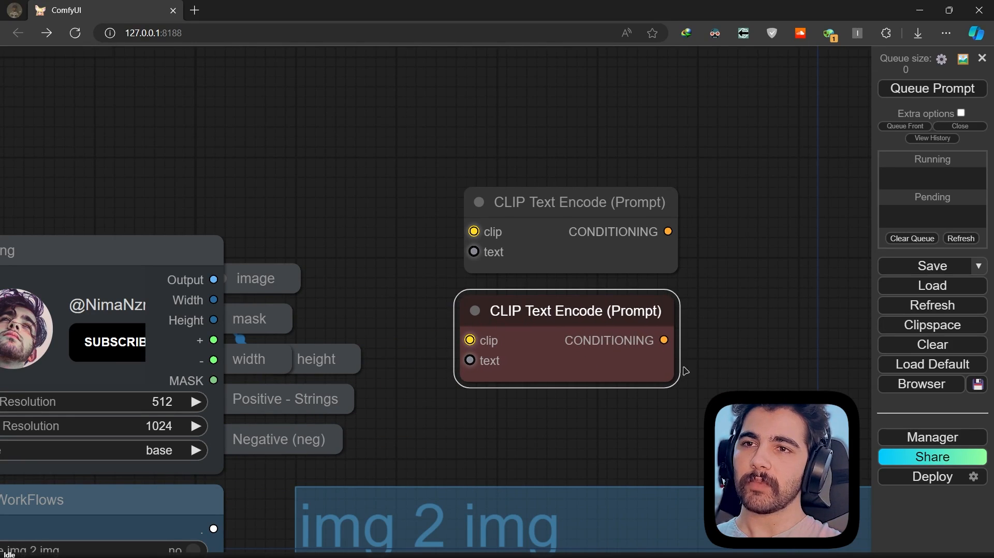
Rename the red CLIP Text Encode node's text slot to neg and align the node under the other one
{"action": "right_click", "coordinate": [467, 361]}
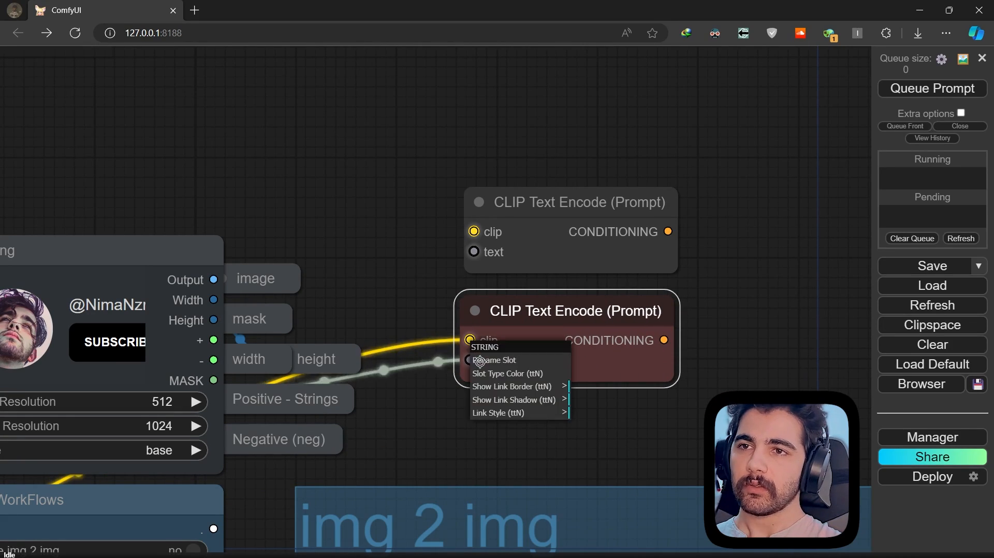
{"action": "left_click", "coordinate": [489, 394]}
{"action": "type", "text": "neg"}
{"action": "key", "text": "Return"}
{"action": "mouse_move", "coordinate": [541, 343]}
{"action": "left_mouse_down"}
{"action": "mouse_move", "coordinate": [568, 377]}
{"action": "mouse_move", "coordinate": [546, 340]}
{"action": "left_mouse_up"}
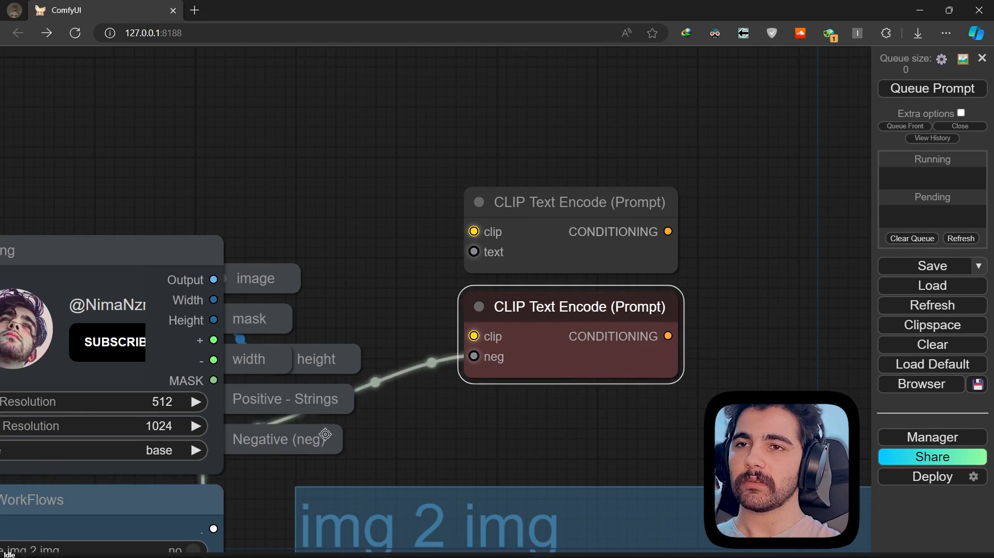
{"action": "left_click", "coordinate": [514, 439]}
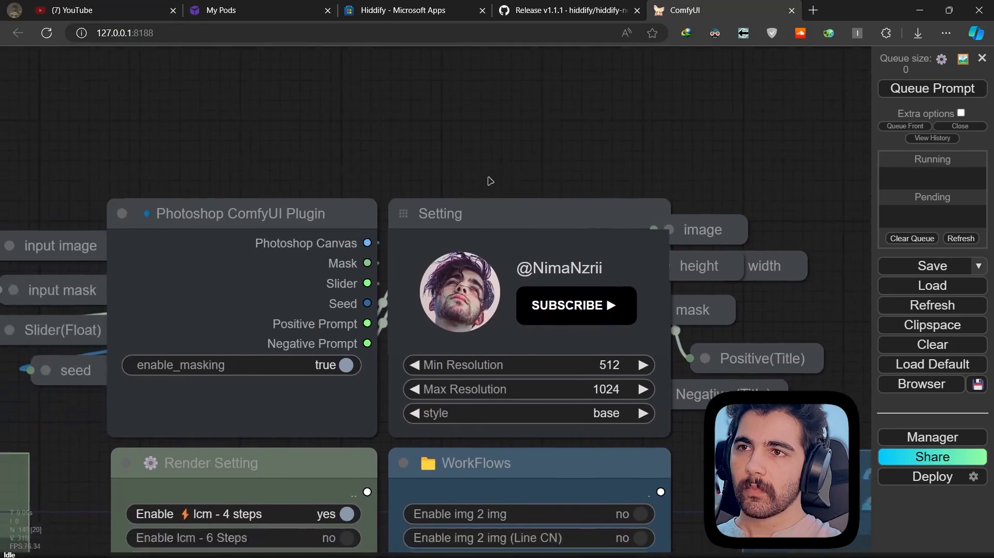
Compare the title markers of the Photoshop ComfyUI Plugin, Render Setting and Setting nodes
{"action": "left_click_drag", "start_coordinate": [308, 162], "coordinate": [355, 141]}
{"action": "scroll", "coordinate": [155, 189], "scroll_direction": "up", "scroll_amount": 7}
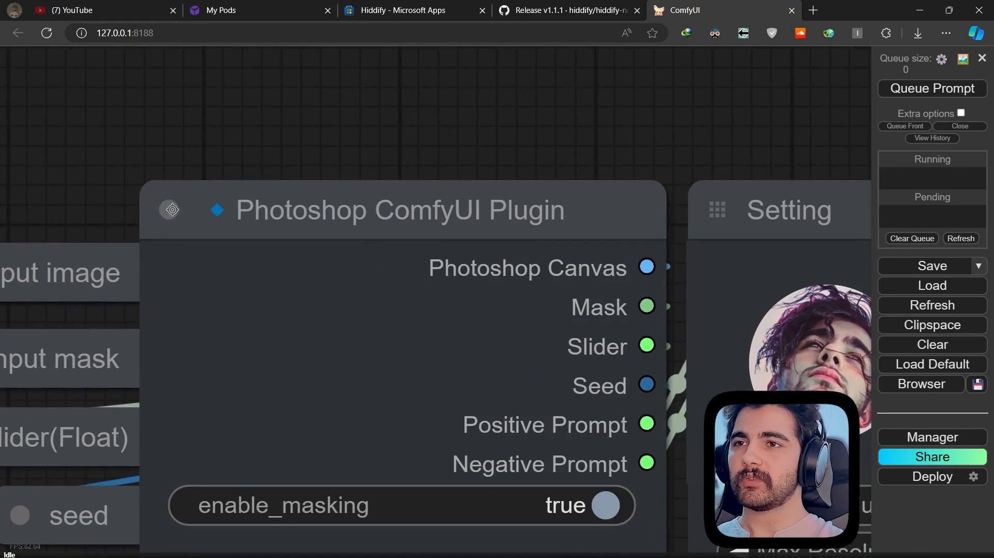
{"action": "scroll", "coordinate": [170, 209], "scroll_direction": "down", "scroll_amount": 7}
{"action": "left_click_drag", "start_coordinate": [277, 93], "coordinate": [393, 207]}
{"action": "scroll", "coordinate": [336, 490], "scroll_direction": "down", "scroll_amount": 2}
{"action": "scroll", "coordinate": [393, 368], "scroll_direction": "down", "scroll_amount": 2}
{"action": "left_click_drag", "start_coordinate": [305, 399], "coordinate": [182, 193]}
{"action": "scroll", "coordinate": [297, 237], "scroll_direction": "up", "scroll_amount": 7}
{"action": "left_click_drag", "start_coordinate": [120, 354], "coordinate": [160, 395]}
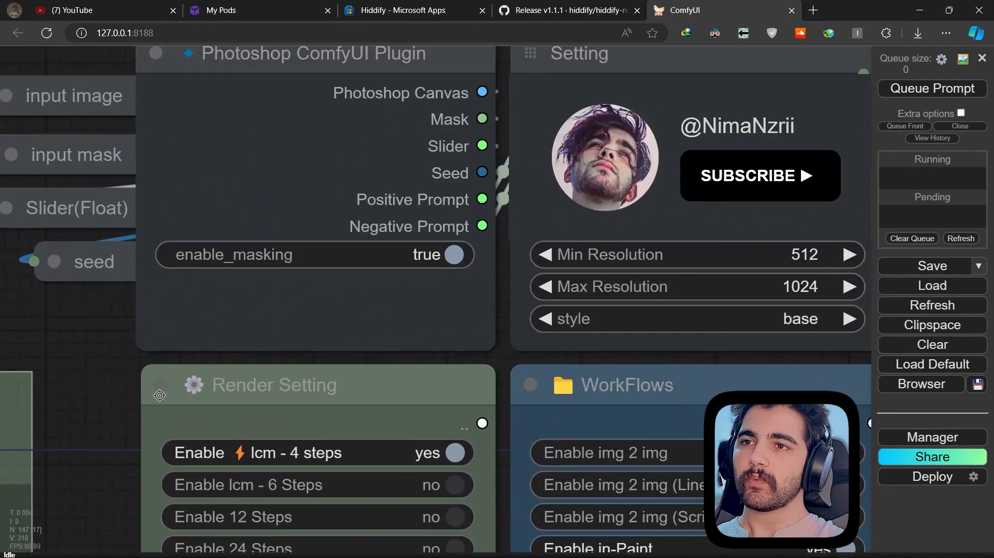
{"action": "left_click_drag", "start_coordinate": [533, 108], "coordinate": [509, 289]}
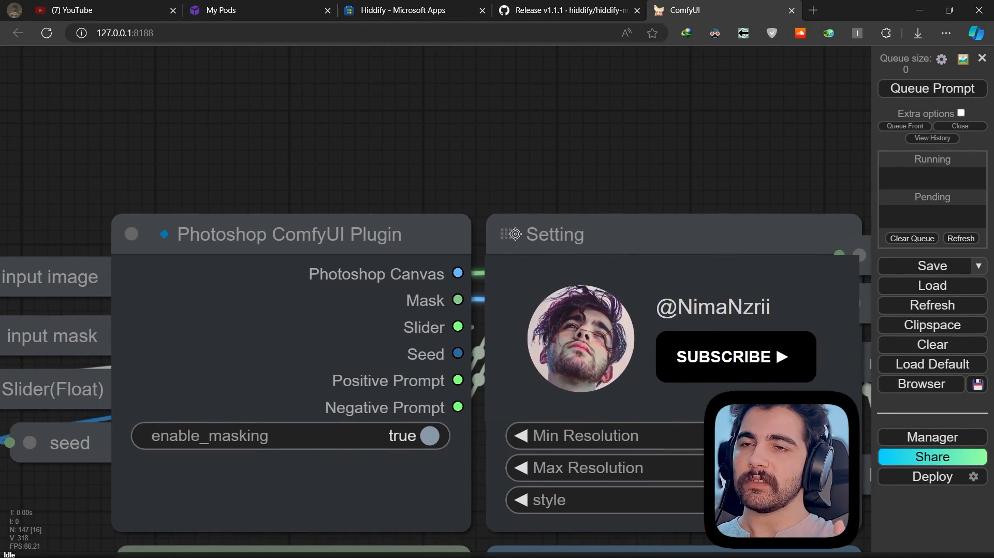
Convert the Setting group node back into its individual nodes
{"action": "scroll", "coordinate": [515, 234], "scroll_direction": "up", "scroll_amount": 15}
{"action": "scroll", "coordinate": [475, 222], "scroll_direction": "down", "scroll_amount": 10}
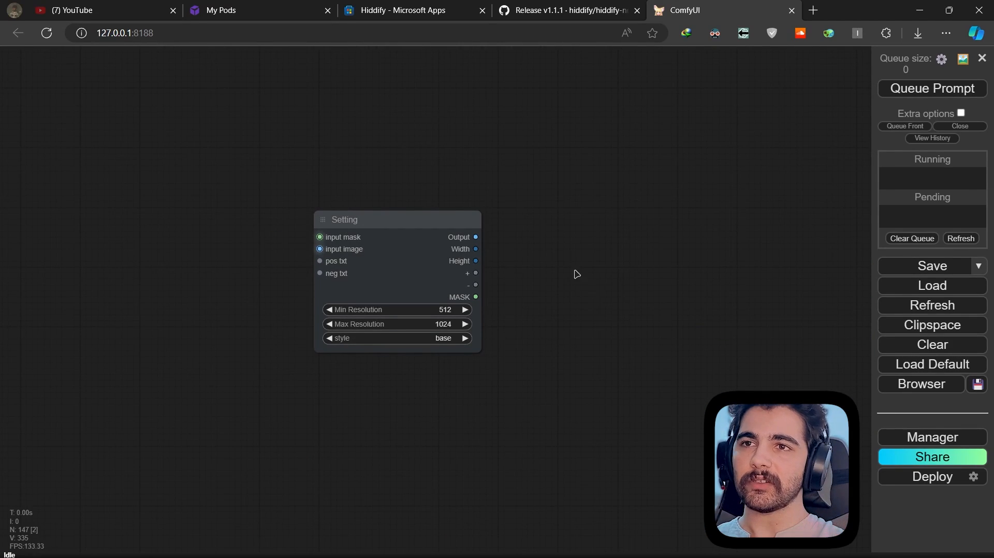
{"action": "scroll", "coordinate": [577, 274], "scroll_direction": "up", "scroll_amount": 2}
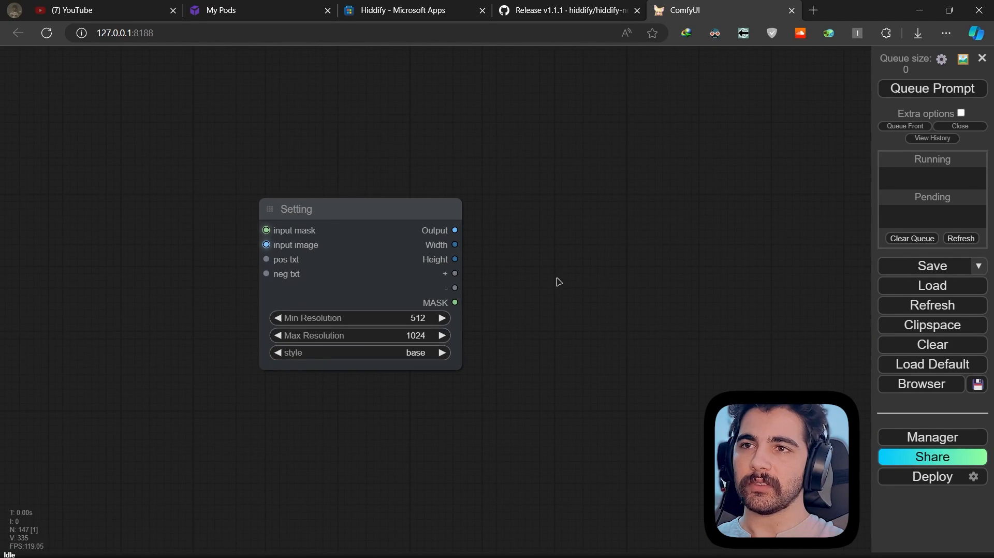
{"action": "right_click", "coordinate": [357, 284]}
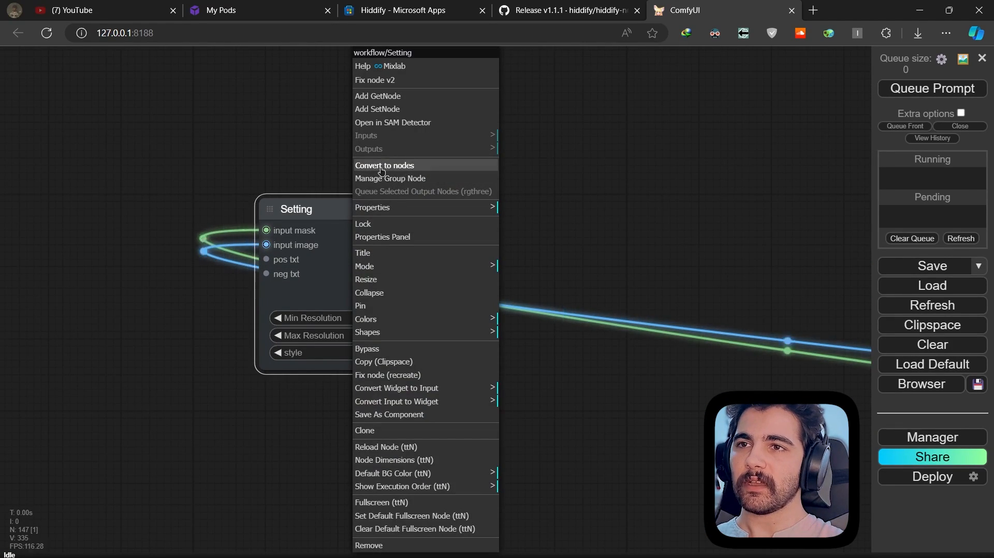
{"action": "left_click", "coordinate": [688, 290]}
{"action": "left_click_drag", "start_coordinate": [353, 230], "coordinate": [353, 202]}
{"action": "right_click", "coordinate": [356, 205]}
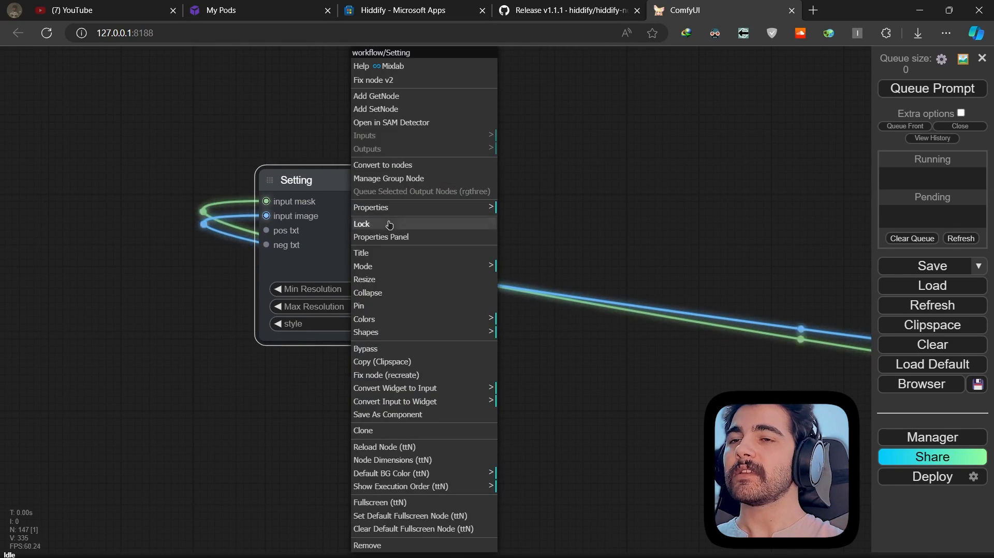
{"action": "left_click", "coordinate": [392, 162]}
Move the Image Resize node with the input image slot up, directly beneath the Prompt Style node
{"action": "scroll", "coordinate": [489, 233], "scroll_direction": "down", "scroll_amount": 8}
{"action": "scroll", "coordinate": [495, 236], "scroll_direction": "up", "scroll_amount": 4}
{"action": "left_click_drag", "start_coordinate": [519, 252], "coordinate": [395, 223]}
{"action": "left_click", "coordinate": [501, 344]}
{"action": "scroll", "coordinate": [387, 124], "scroll_direction": "up", "scroll_amount": 3}
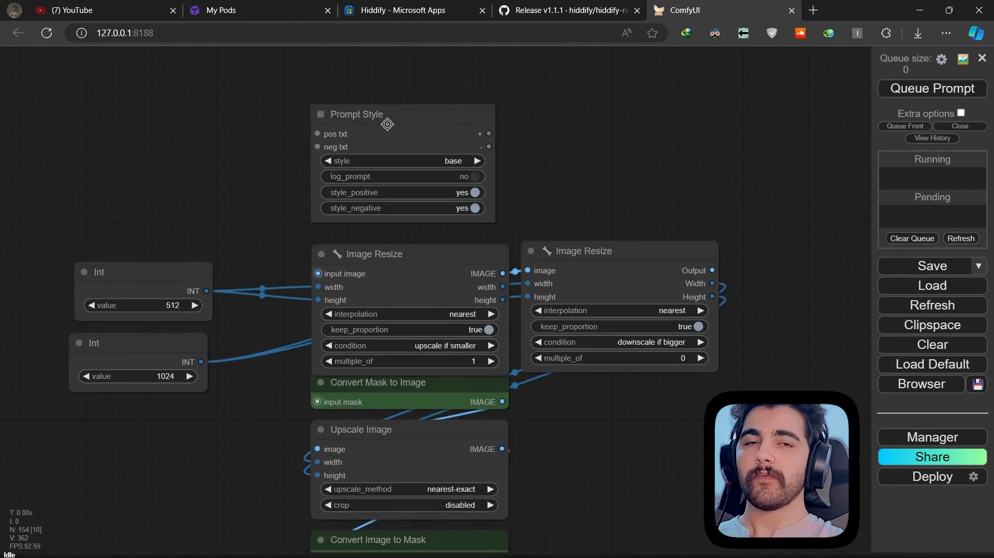
{"action": "mouse_move", "coordinate": [451, 248]}
{"action": "left_mouse_down"}
{"action": "mouse_move", "coordinate": [443, 226]}
{"action": "mouse_move", "coordinate": [458, 236]}
{"action": "left_mouse_up"}
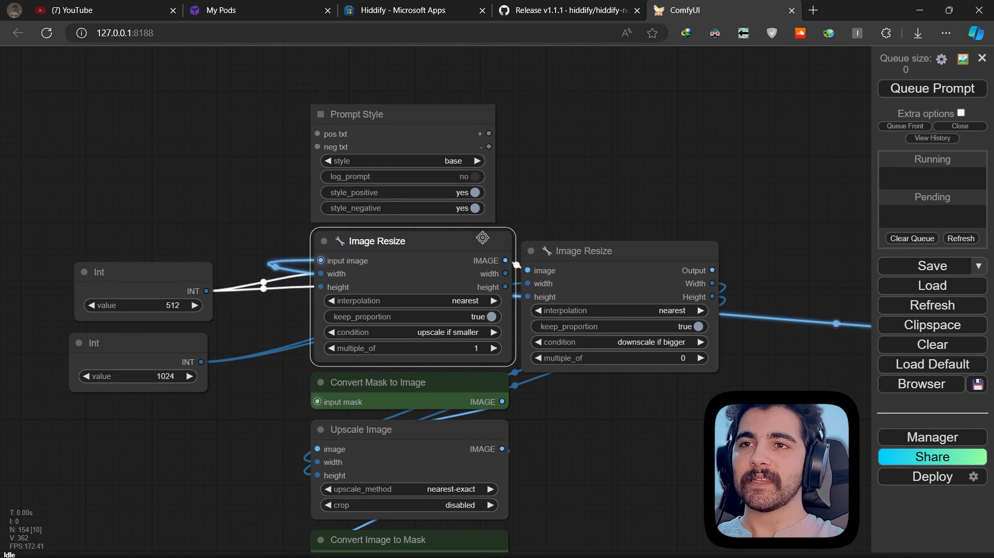
{"action": "left_click", "coordinate": [603, 214]}
Select all the unpacked setting nodes and convert them to a group node named Settings
{"action": "scroll", "coordinate": [606, 214], "scroll_direction": "down", "scroll_amount": 1}
{"action": "left_click_drag", "start_coordinate": [590, 224], "coordinate": [586, 186]}
{"action": "scroll", "coordinate": [585, 186], "scroll_direction": "down", "scroll_amount": 2}
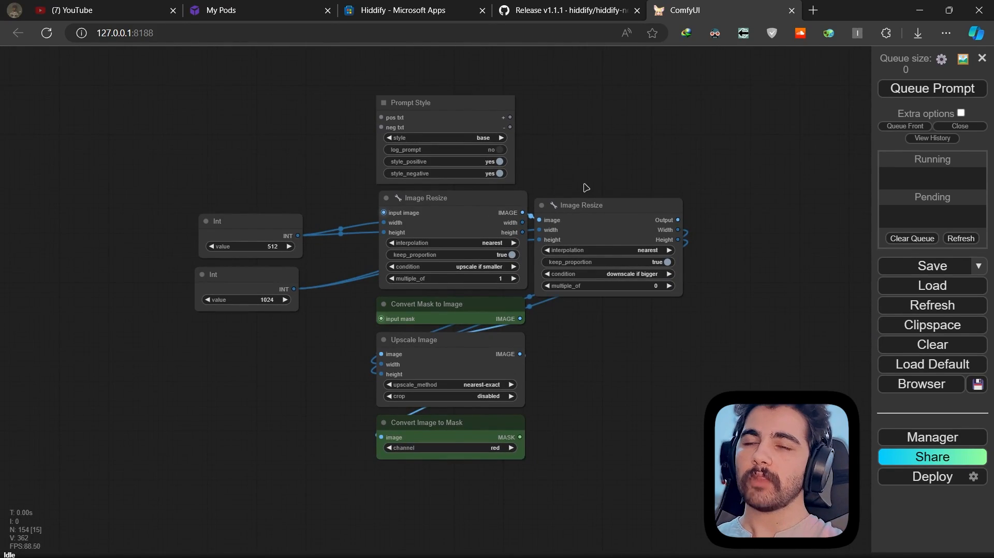
{"action": "scroll", "coordinate": [585, 187], "scroll_direction": "up", "scroll_amount": 2}
{"action": "left_click_drag", "start_coordinate": [595, 155], "coordinate": [592, 167]}
{"action": "left_click_drag", "start_coordinate": [694, 98], "coordinate": [116, 543]}
{"action": "right_click", "coordinate": [438, 298]}
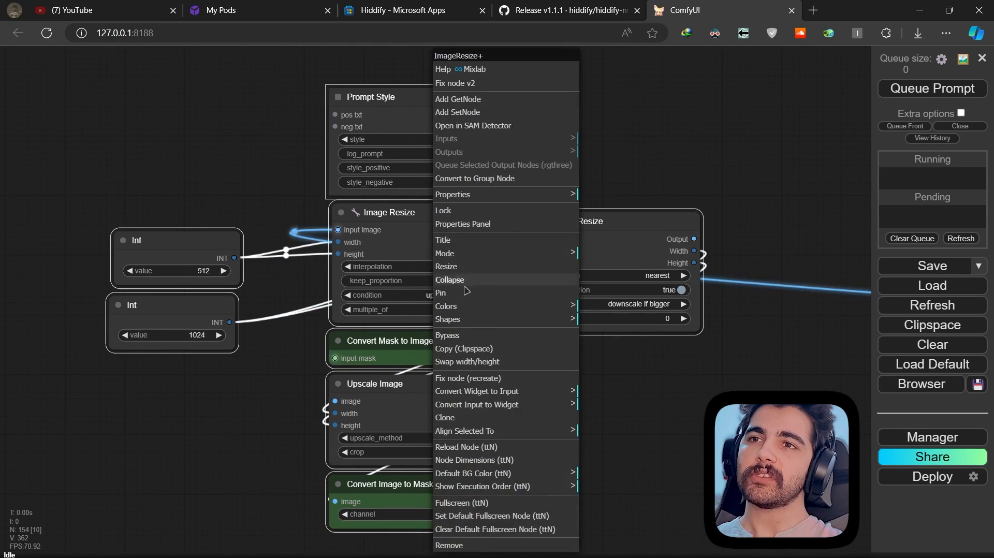
{"action": "left_click", "coordinate": [477, 181]}
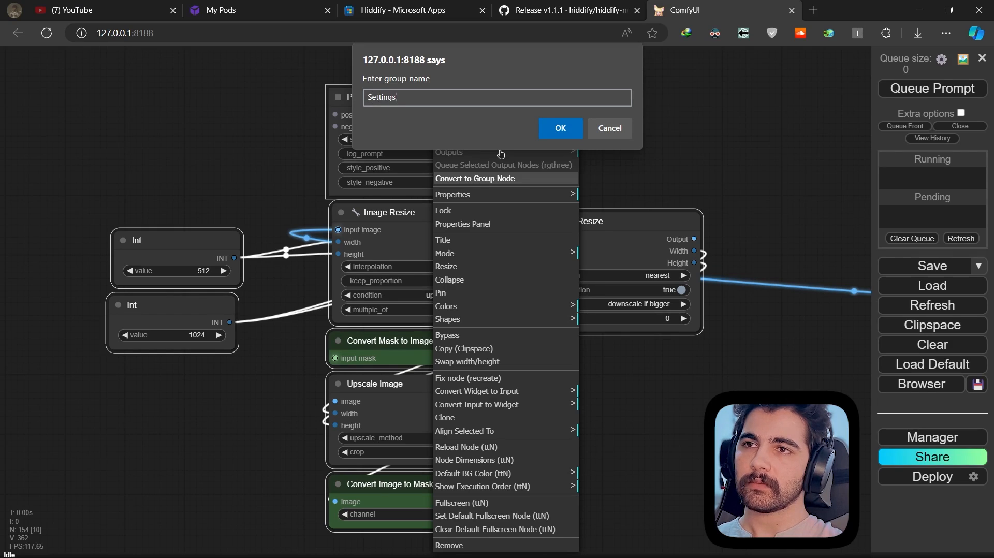
{"action": "key", "text": "Return"}
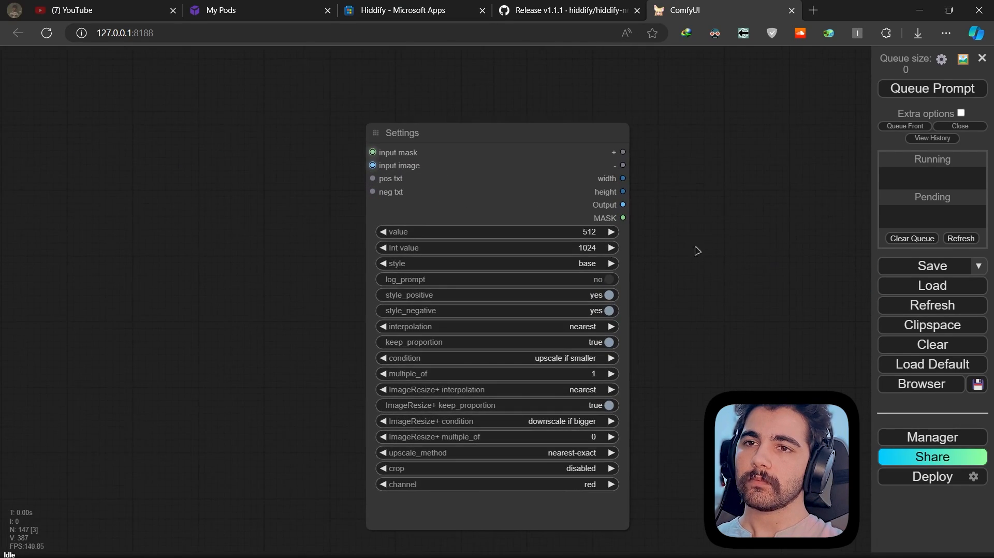
In the Settings group node's management, hide Prompt Style's log_prompt, style_positive and style_negative widgets and save
{"action": "right_click", "coordinate": [414, 228]}
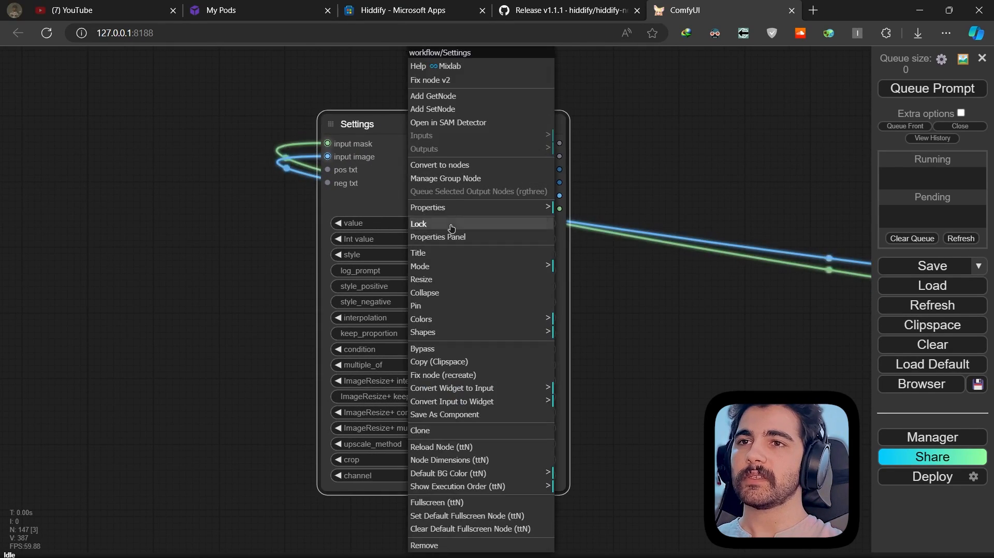
{"action": "left_click", "coordinate": [447, 178]}
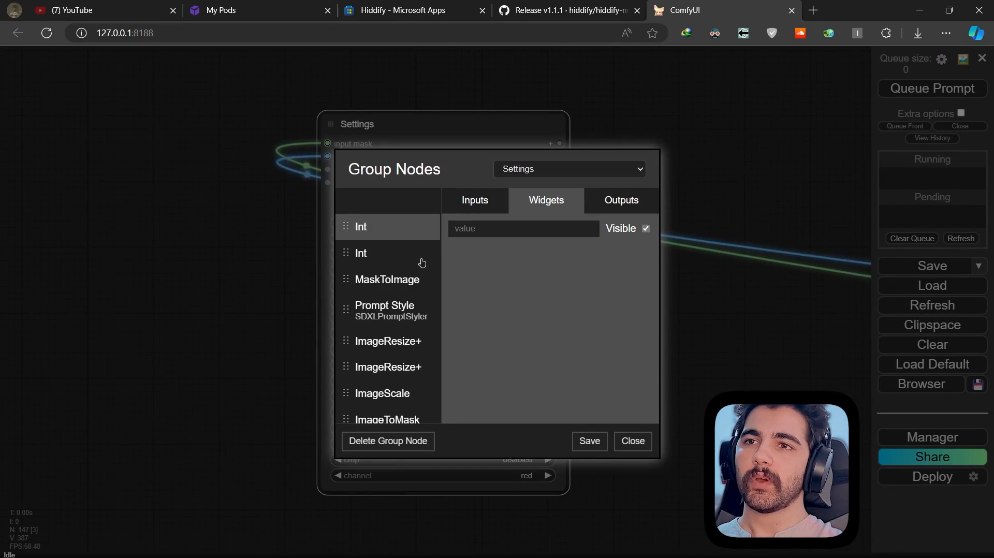
{"action": "left_click", "coordinate": [410, 282]}
{"action": "left_click", "coordinate": [540, 205]}
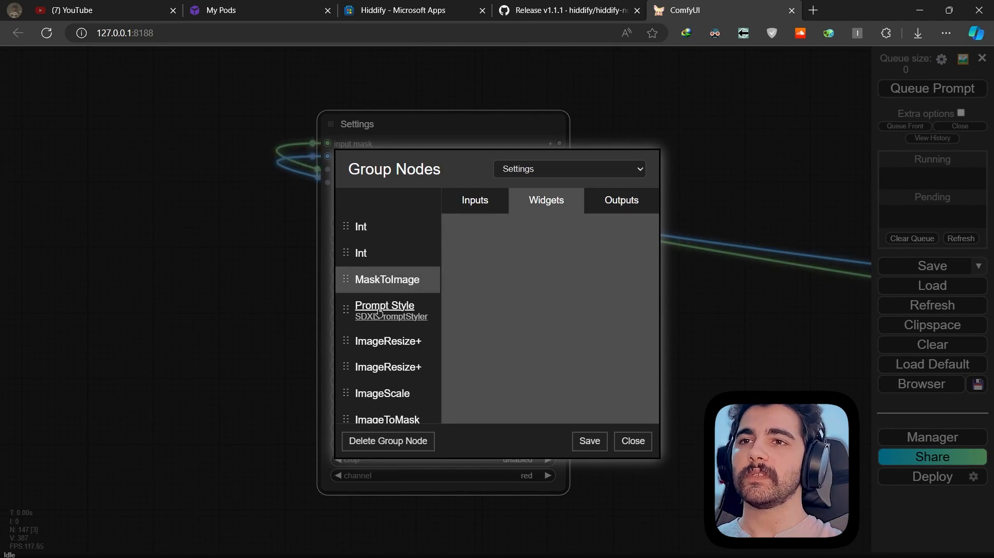
{"action": "left_click", "coordinate": [391, 312]}
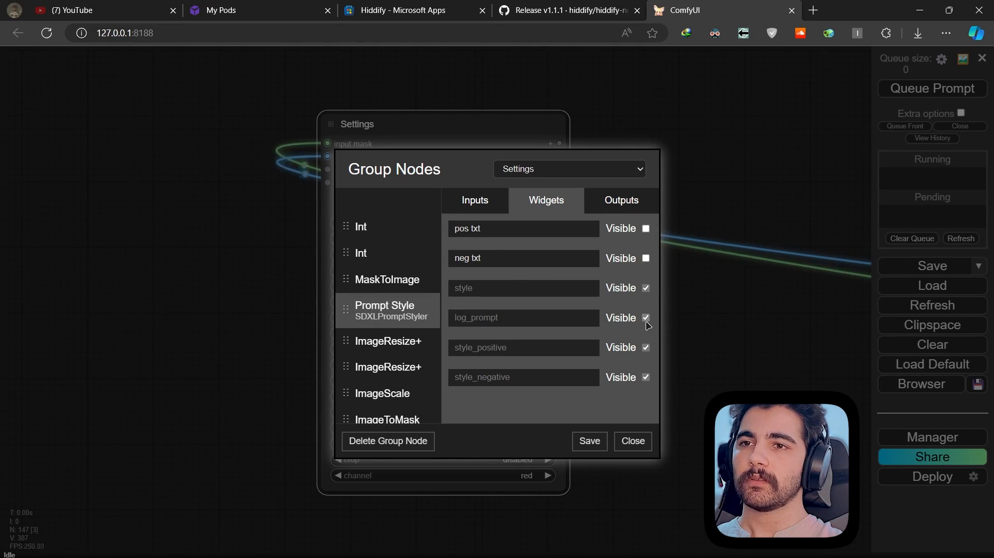
{"action": "left_click", "coordinate": [589, 440]}
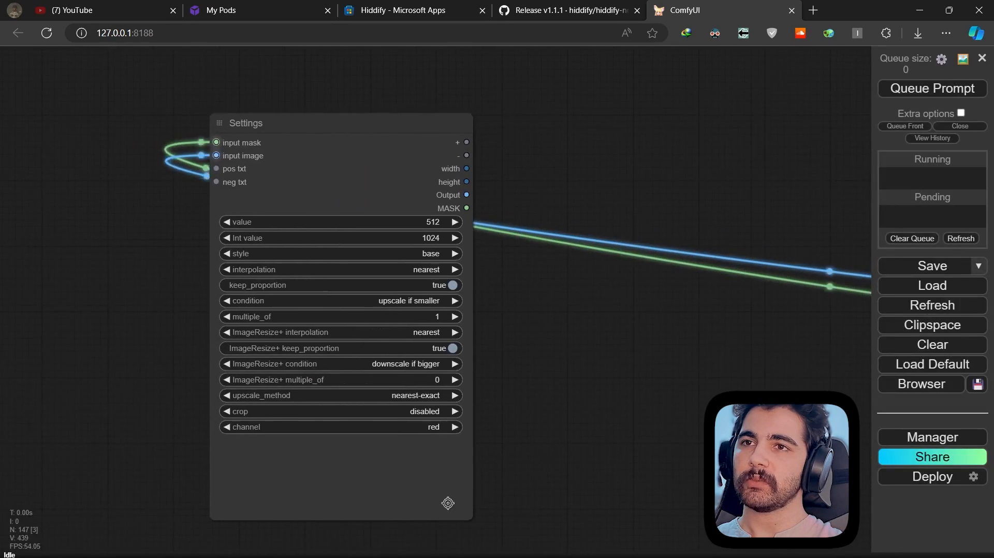